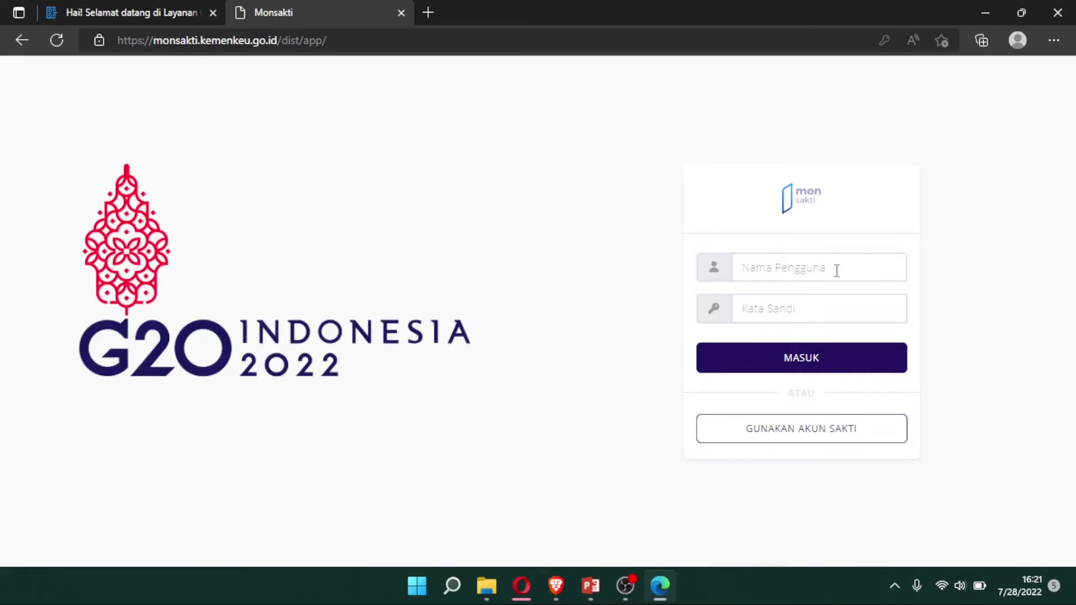
- Sign in to monSAKTI with the saved credentials and open the sidebar navigation menu
{"action": "left_click", "coordinate": [836, 363]}
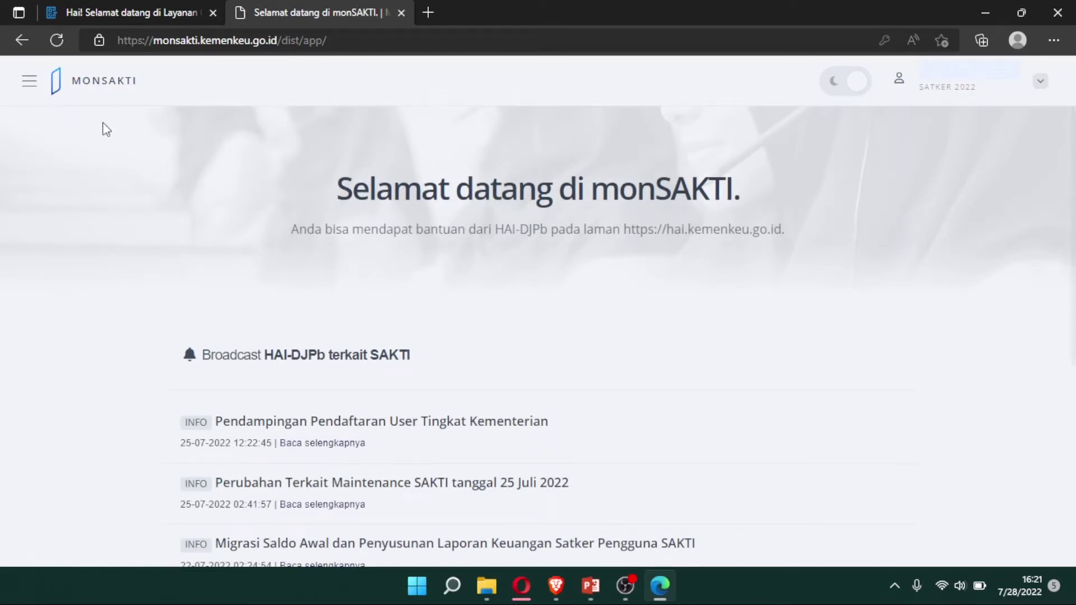
{"action": "left_click", "coordinate": [24, 95]}
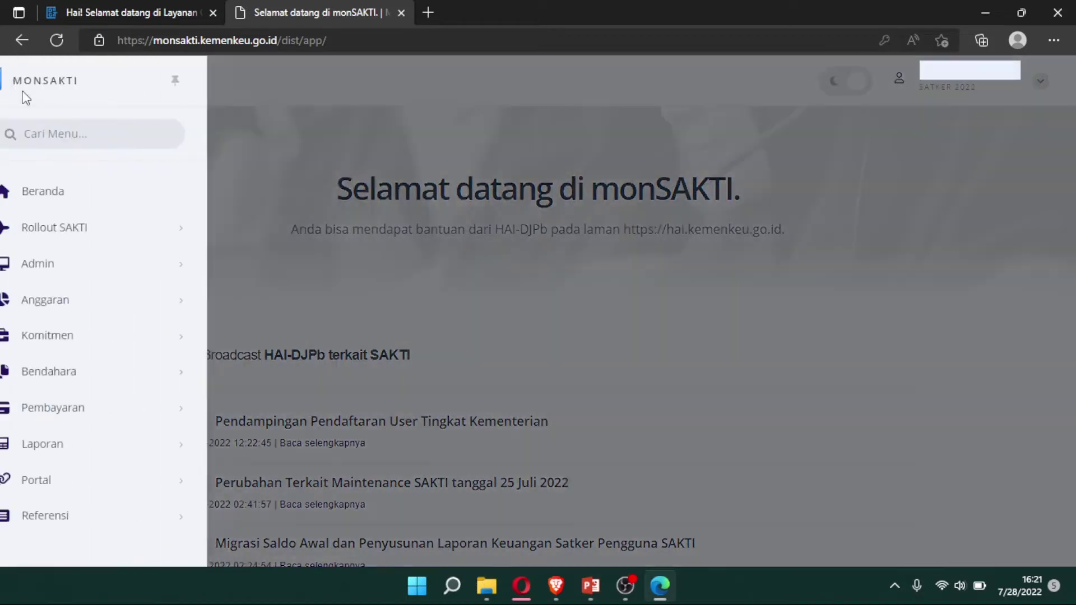
{"action": "mouse_move", "coordinate": [136, 325]}
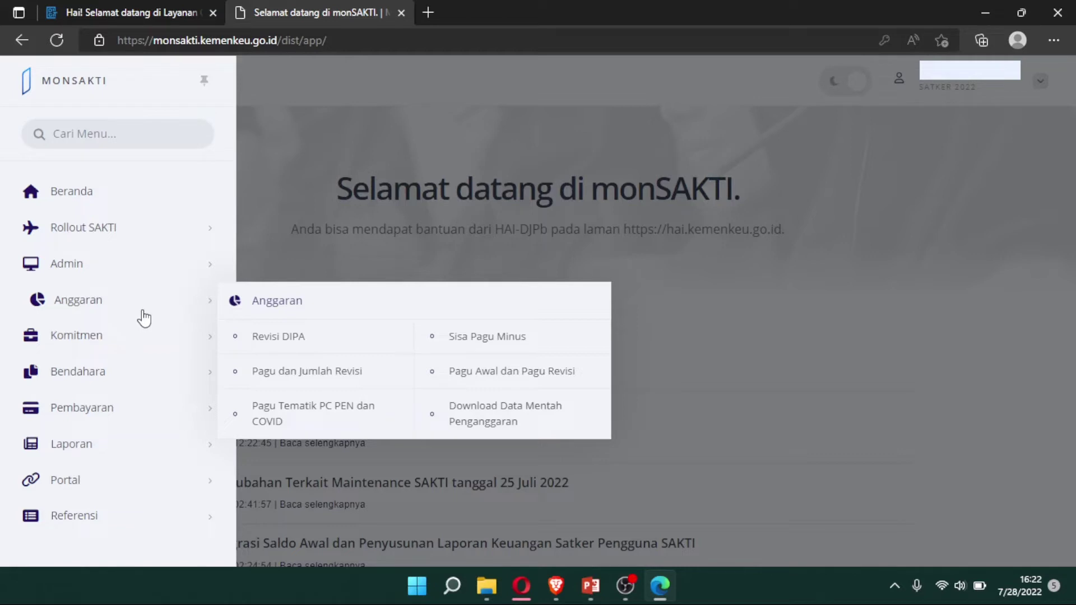
{"action": "mouse_move", "coordinate": [155, 348]}
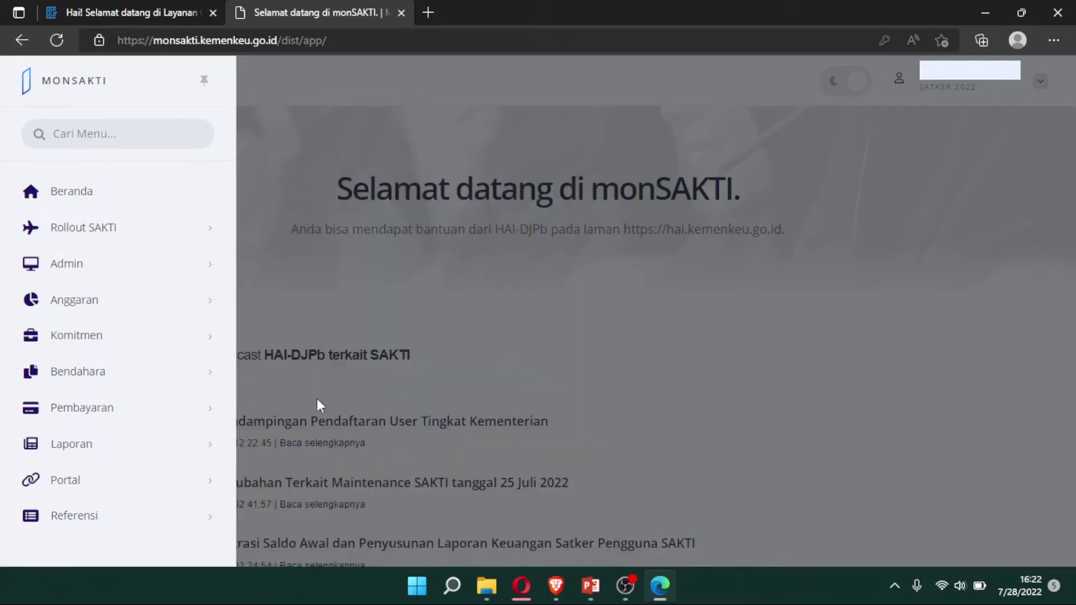
- Browse the Komitmen, Bendahara, Pembayaran and Laporan sidebar flyouts, then dismiss the sidebar
{"action": "mouse_move", "coordinate": [186, 376]}
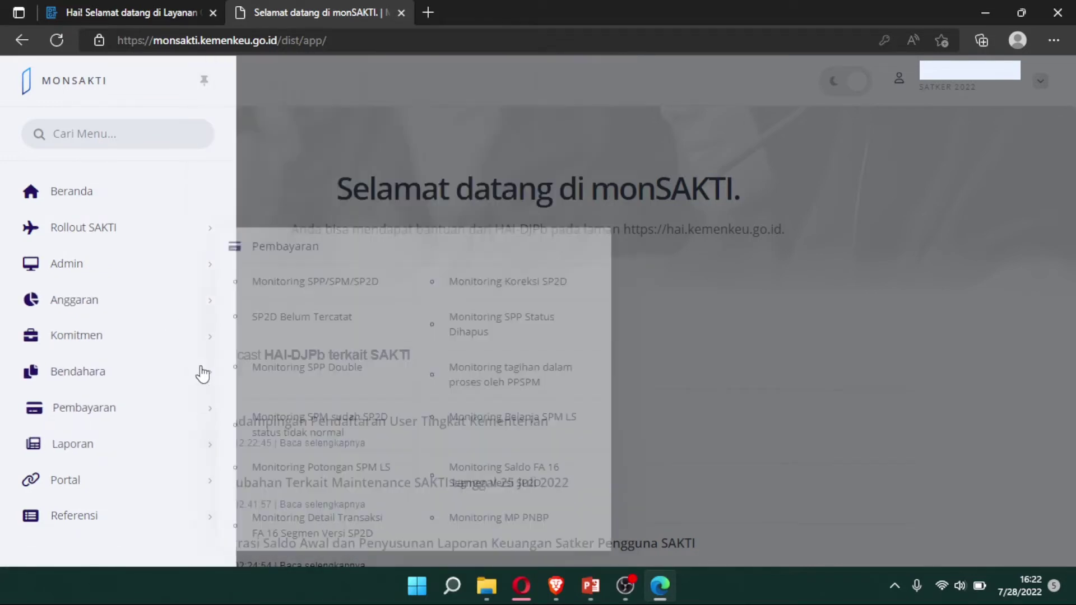
{"action": "mouse_move", "coordinate": [210, 337]}
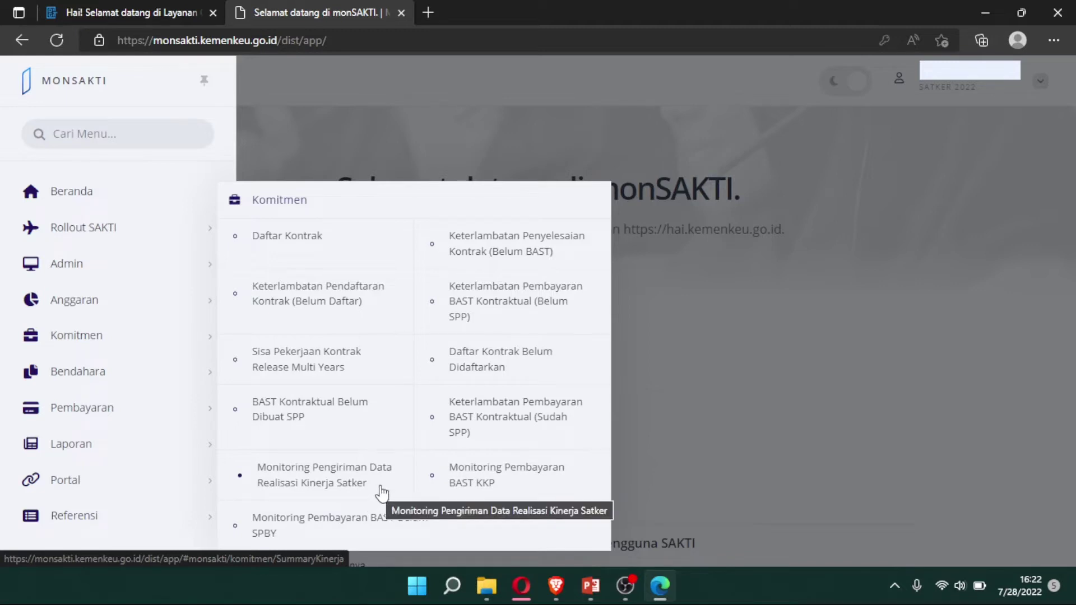
{"action": "mouse_move", "coordinate": [125, 365]}
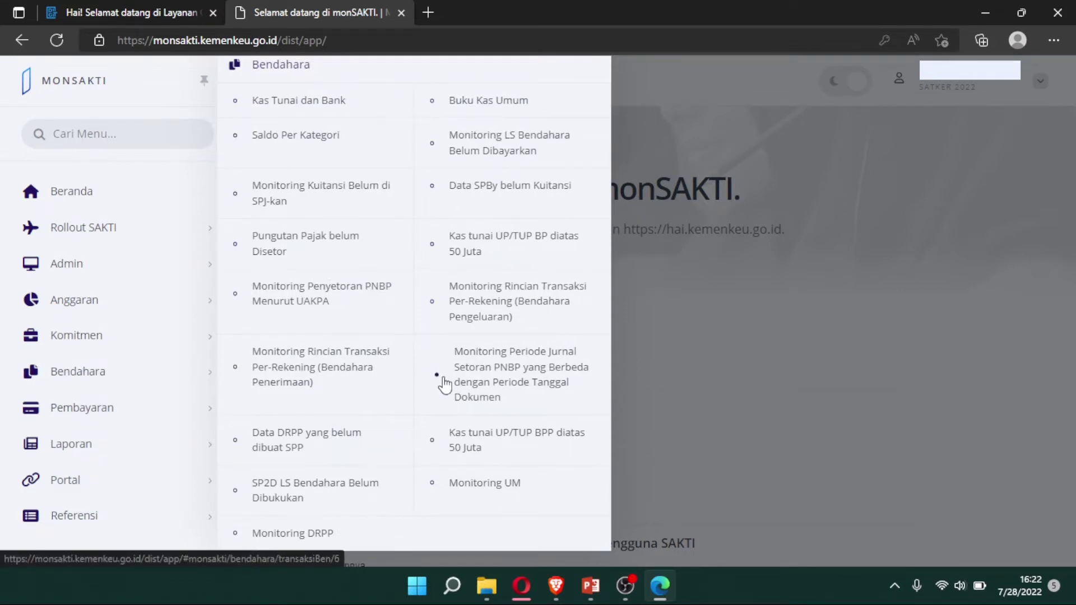
{"action": "mouse_move", "coordinate": [147, 413]}
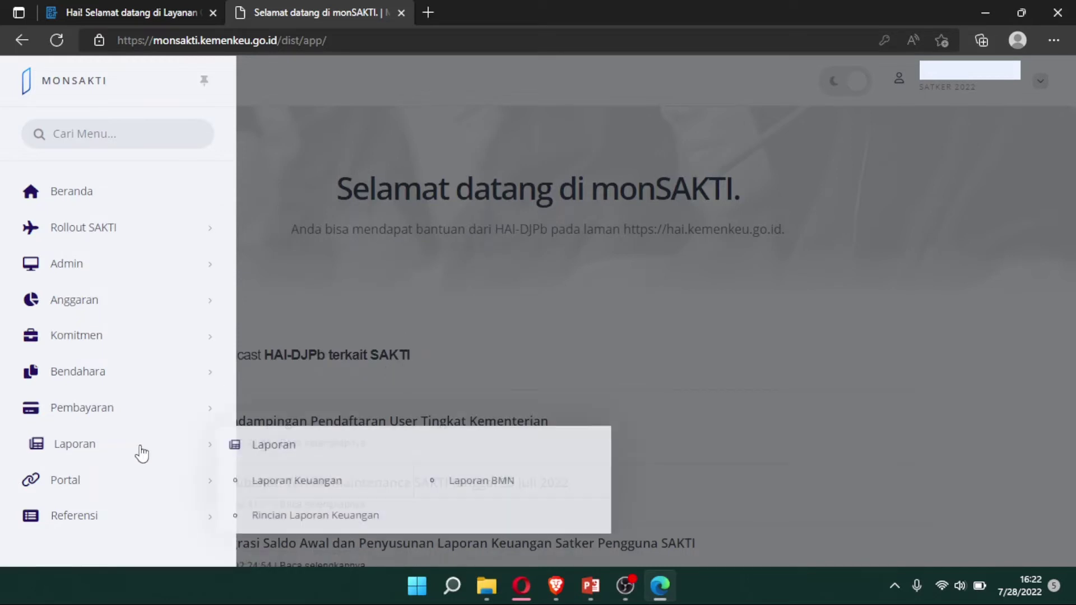
{"action": "mouse_move", "coordinate": [199, 406]}
{"action": "left_click", "coordinate": [388, 345]}
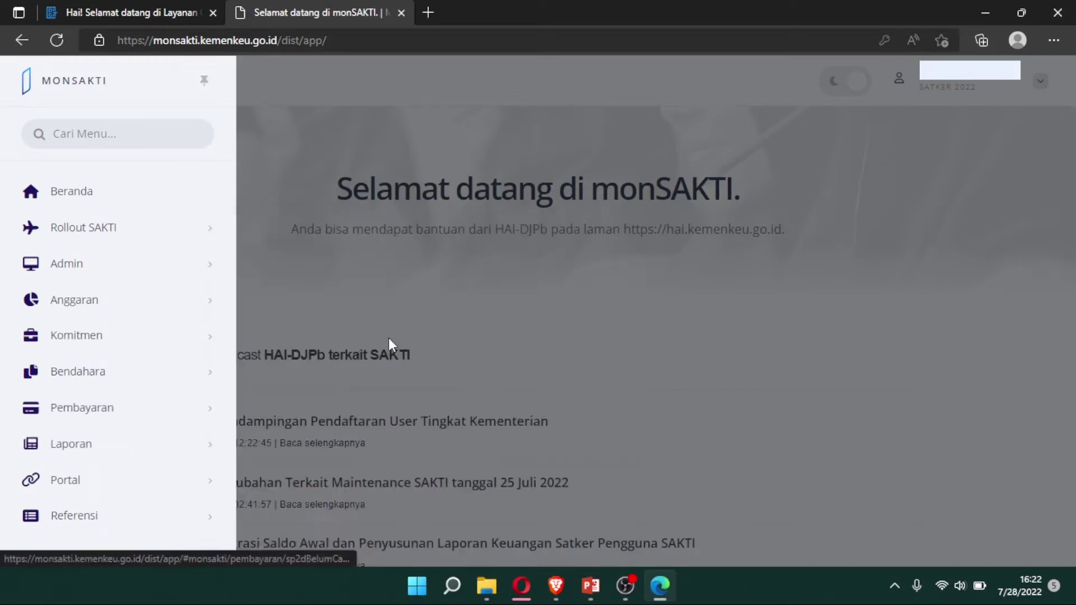
{"action": "mouse_move", "coordinate": [190, 414]}
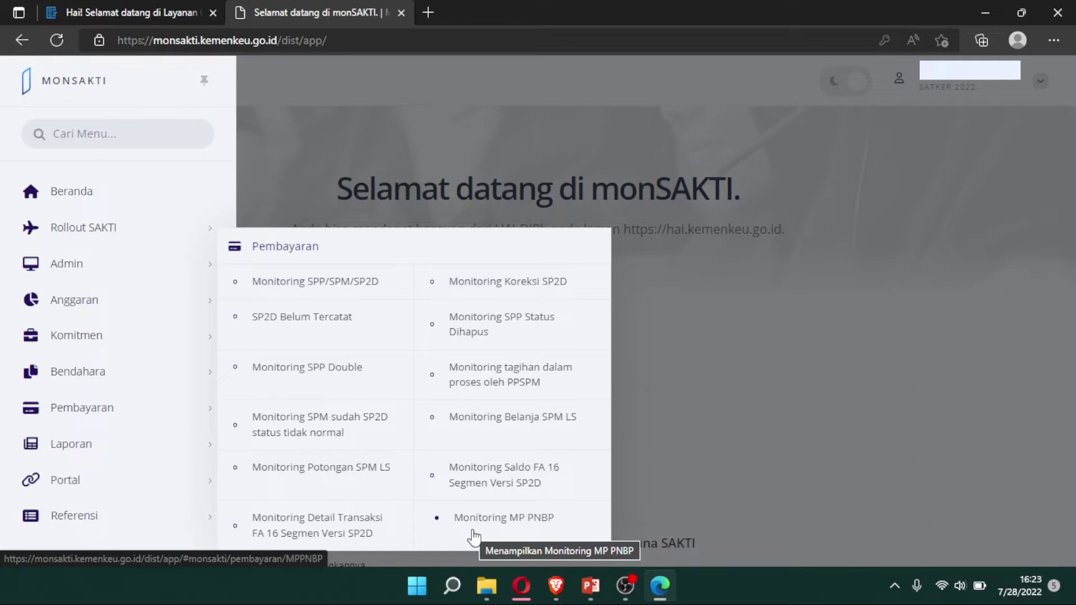
{"action": "mouse_move", "coordinate": [125, 442]}
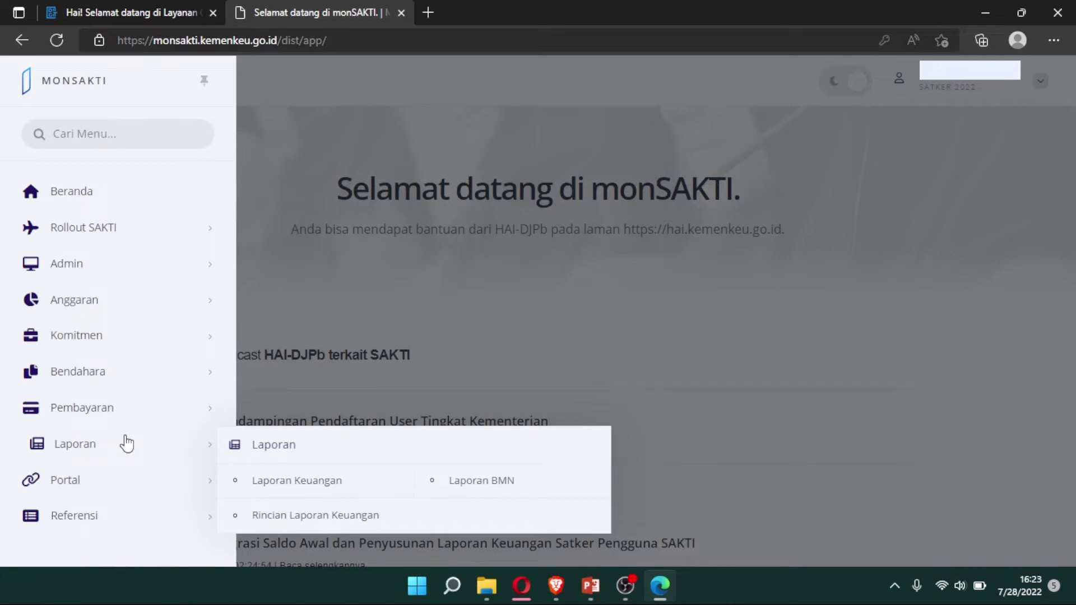
{"action": "mouse_move", "coordinate": [173, 496]}
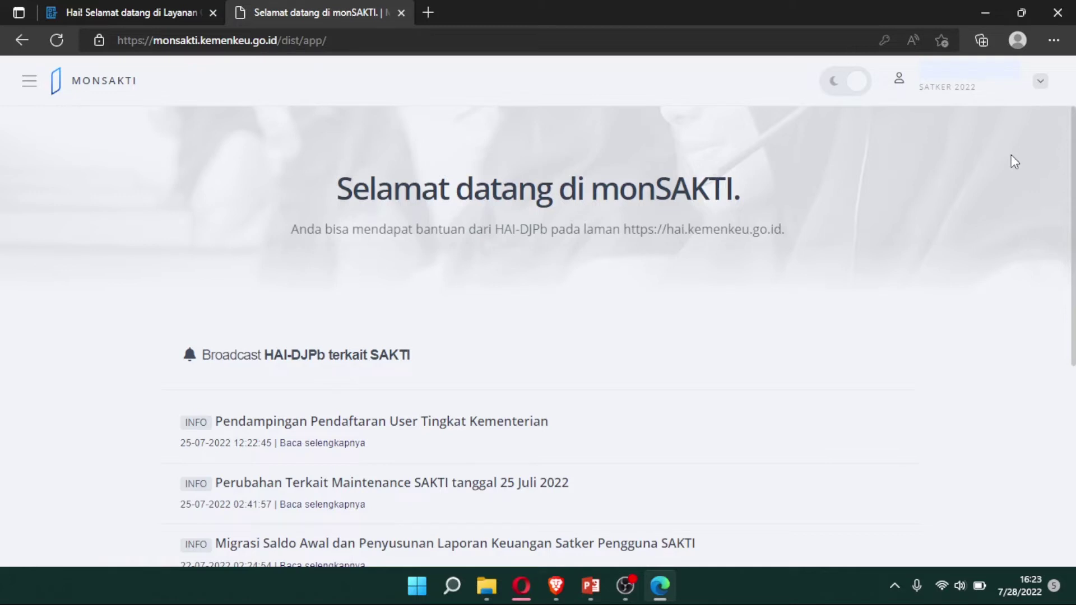
- View the T.A. year options in the account dropdown, then switch to the OM-SPAN login tab
{"action": "left_click", "coordinate": [1040, 82]}
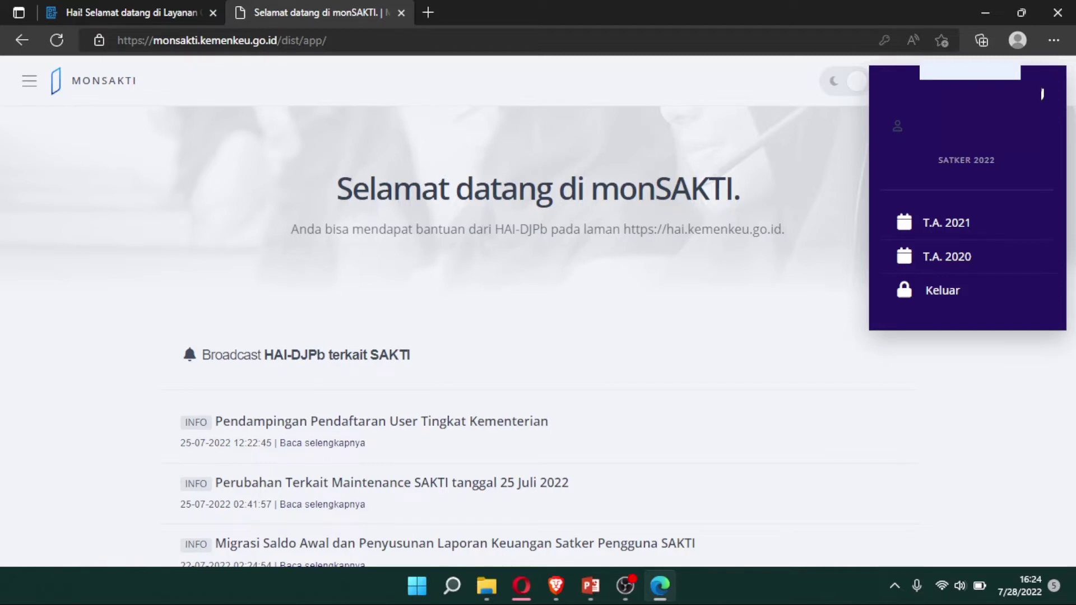
{"action": "left_click", "coordinate": [1042, 93]}
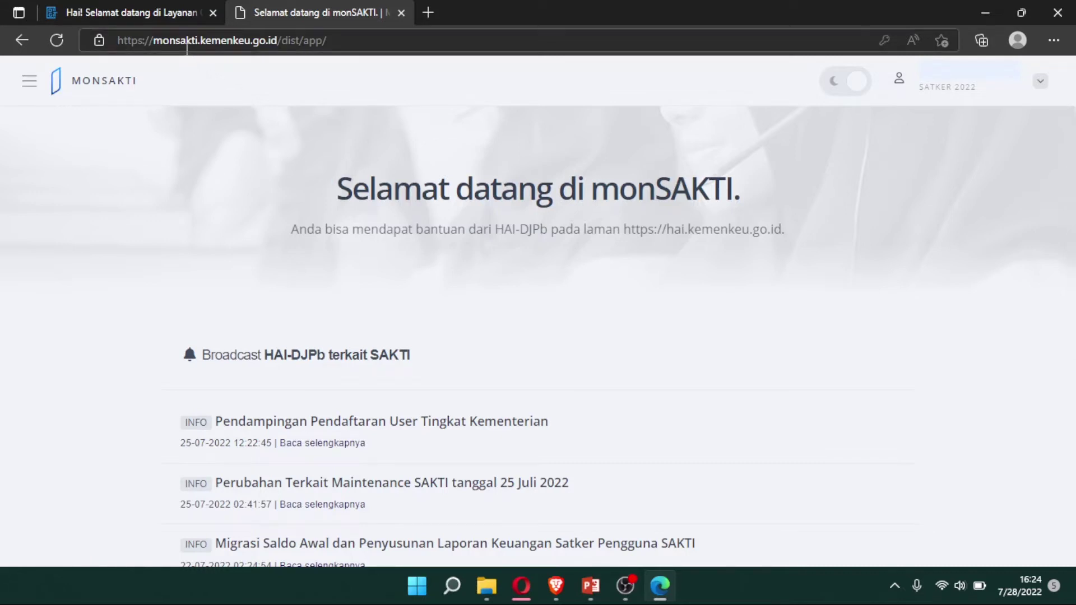
{"action": "left_click", "coordinate": [150, 9]}
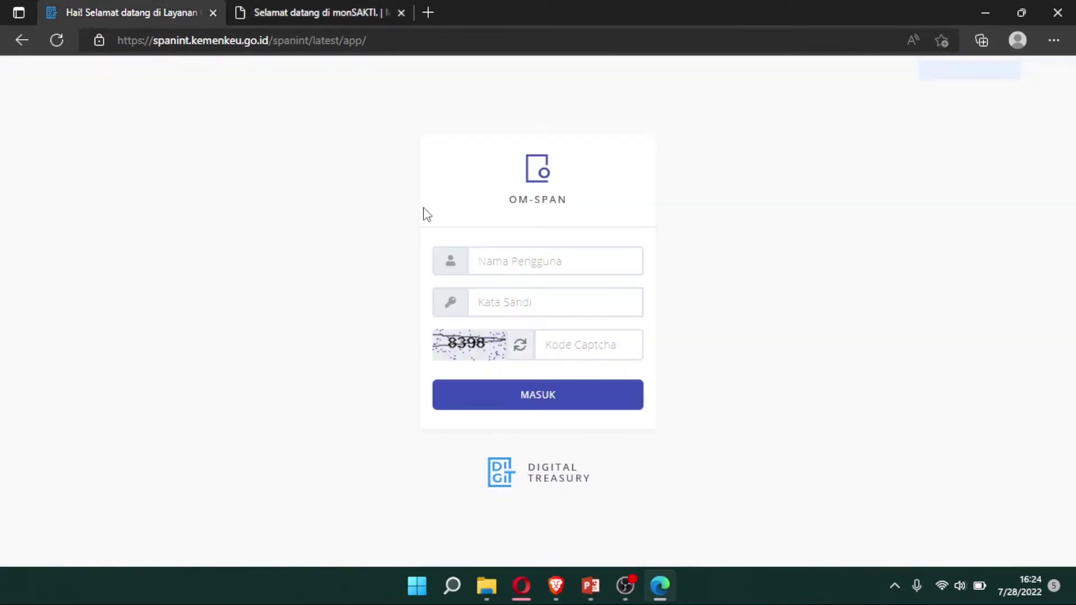
- Sign in to OM-SPAN with the saved username and password plus a refreshed captcha code
{"action": "left_click", "coordinate": [524, 263]}
{"action": "left_click", "coordinate": [519, 345]}
{"action": "left_click", "coordinate": [560, 347]}
{"action": "type", "text": "9487"}
{"action": "left_click", "coordinate": [558, 399]}
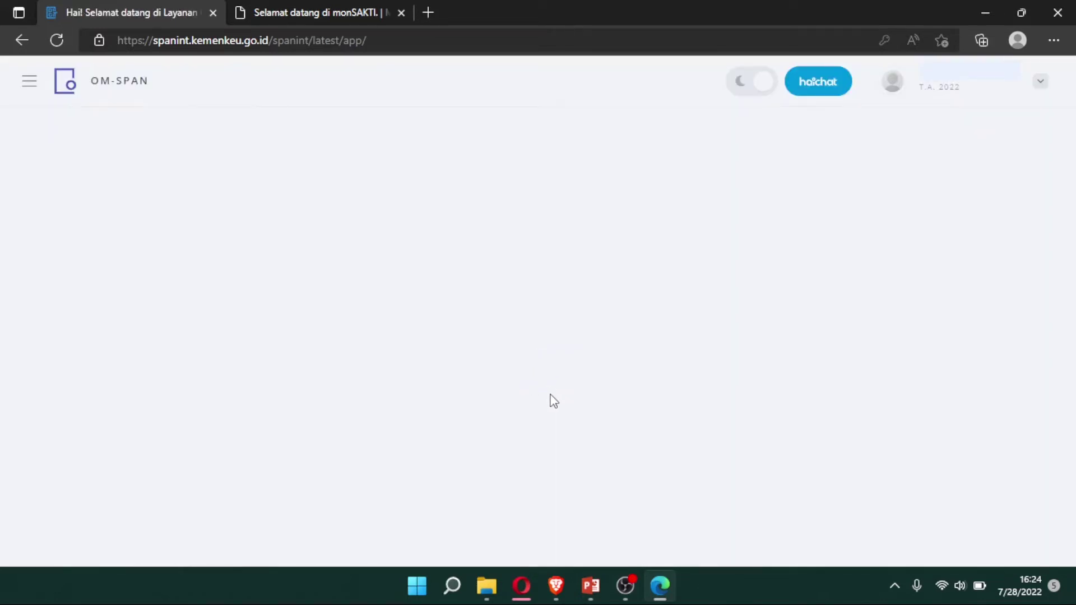
- Launch MONSAKTI in a new tab from OM-SPAN's related-applications grid
{"action": "left_click", "coordinate": [27, 81]}
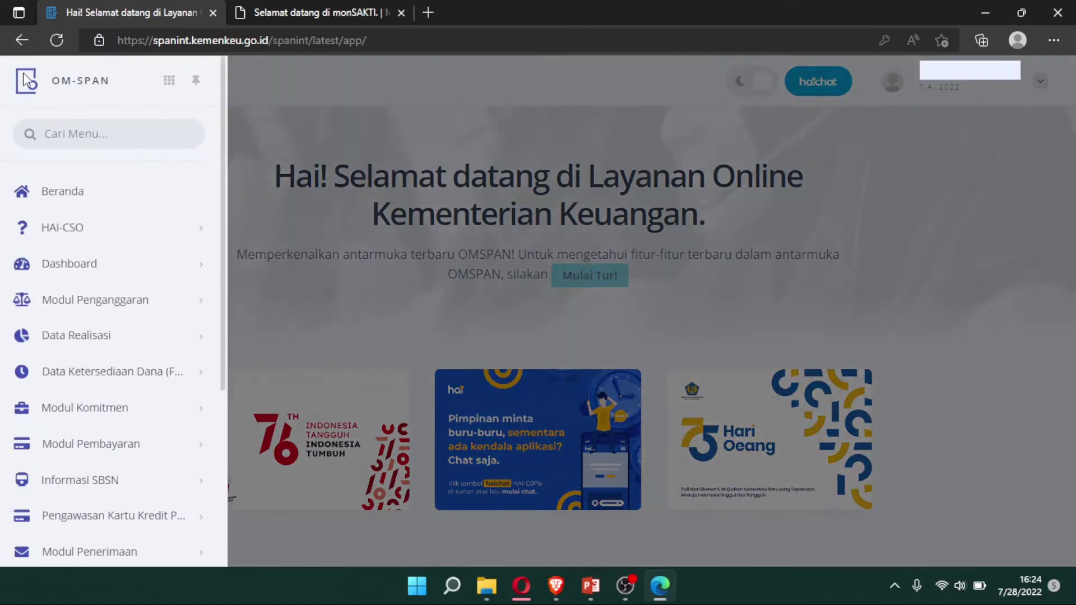
{"action": "left_click", "coordinate": [177, 81]}
{"action": "left_click", "coordinate": [177, 88]}
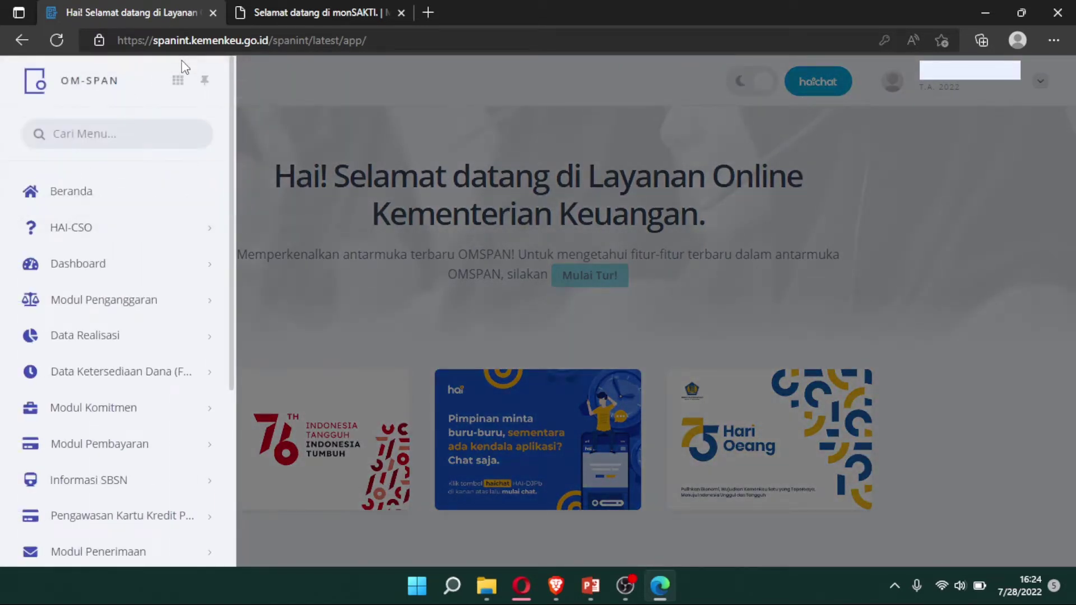
{"action": "left_click", "coordinate": [180, 81]}
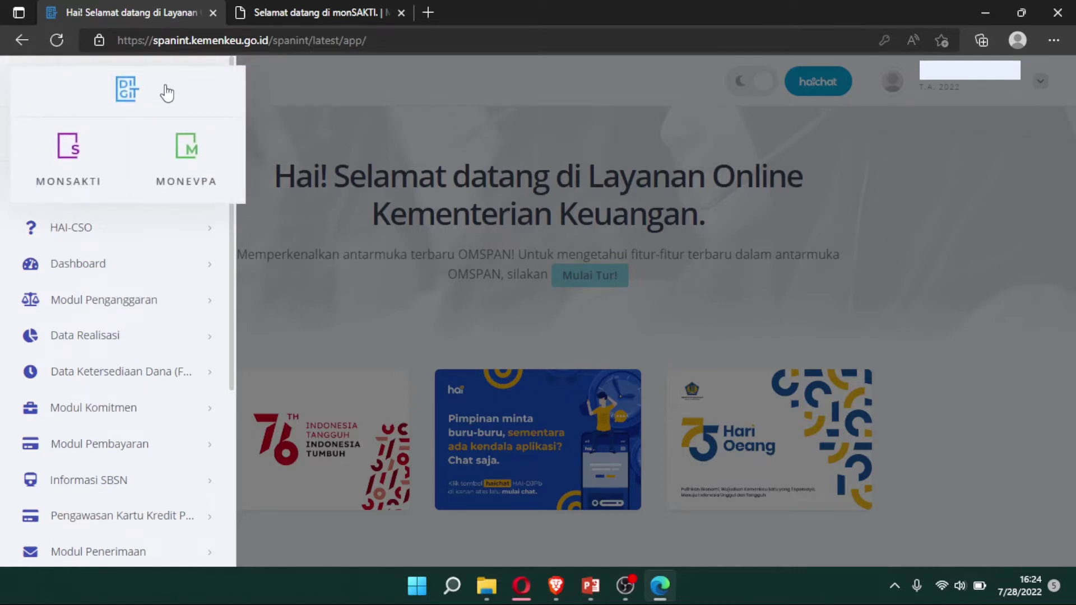
{"action": "left_click", "coordinate": [87, 155]}
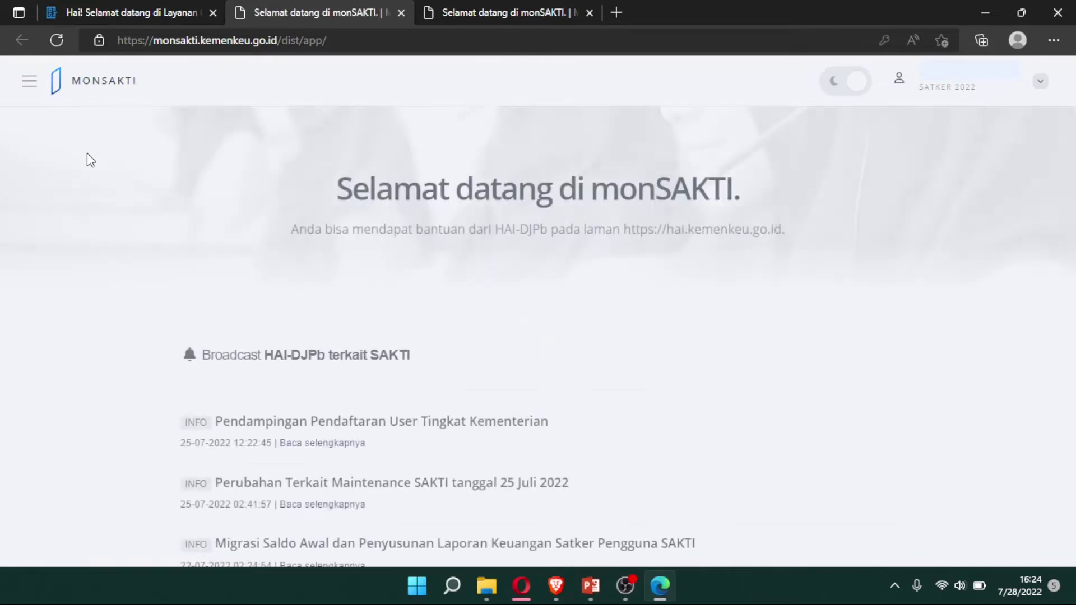
- Log out of monSAKTI with Keluar in the top-right account dropdown
{"action": "left_click", "coordinate": [30, 83]}
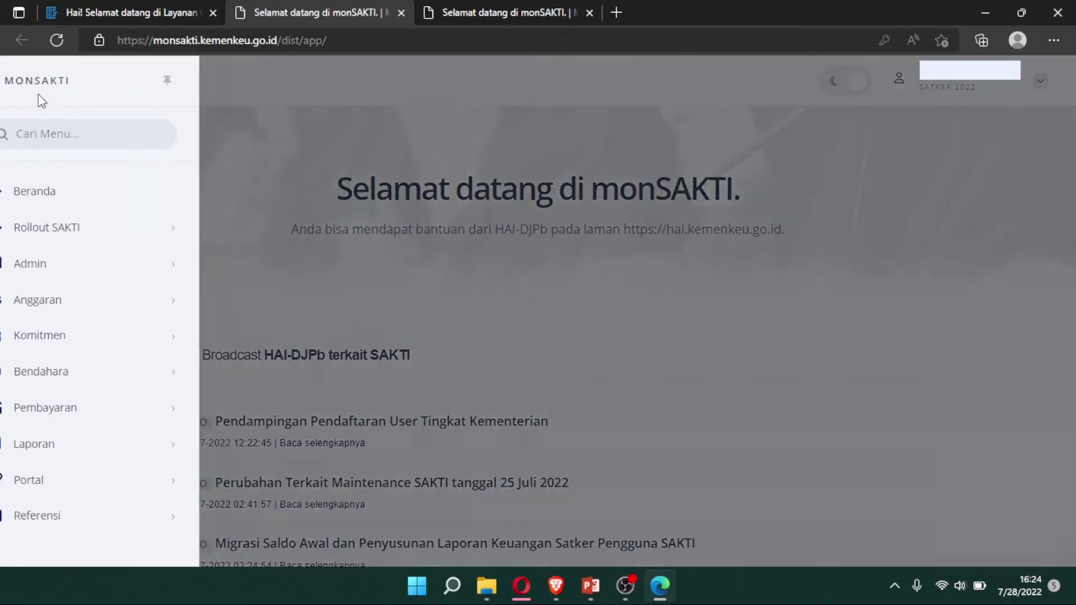
{"action": "left_click", "coordinate": [236, 287]}
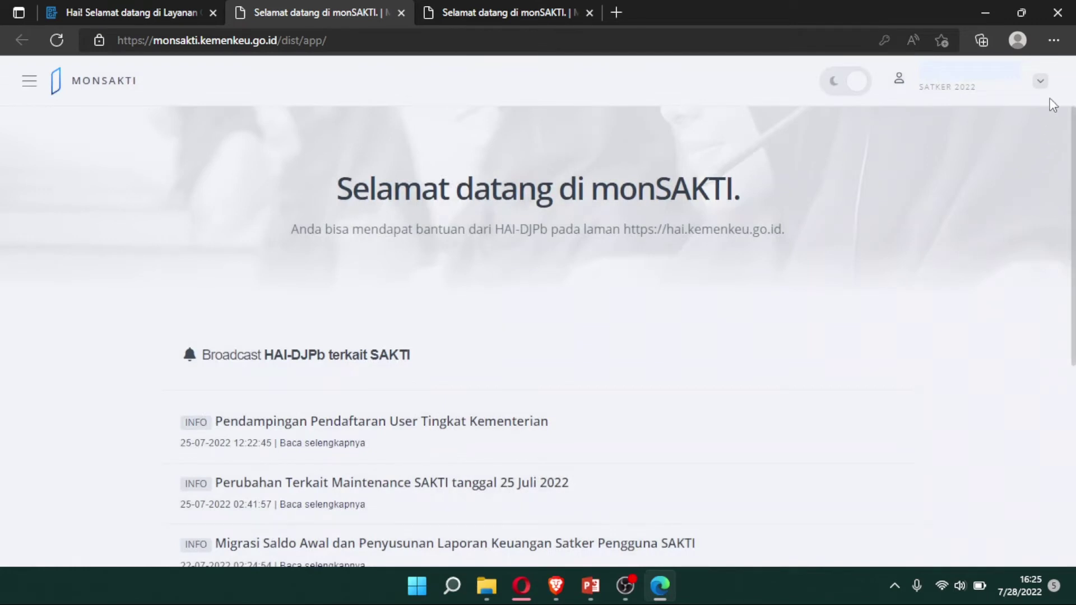
{"action": "left_click", "coordinate": [1040, 80]}
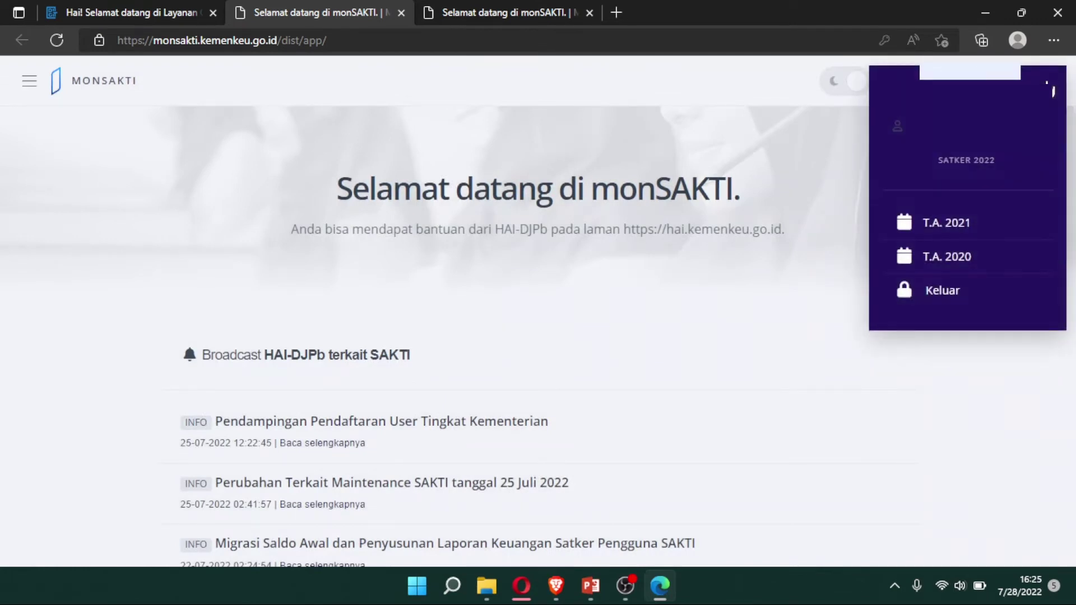
{"action": "left_click", "coordinate": [758, 261]}
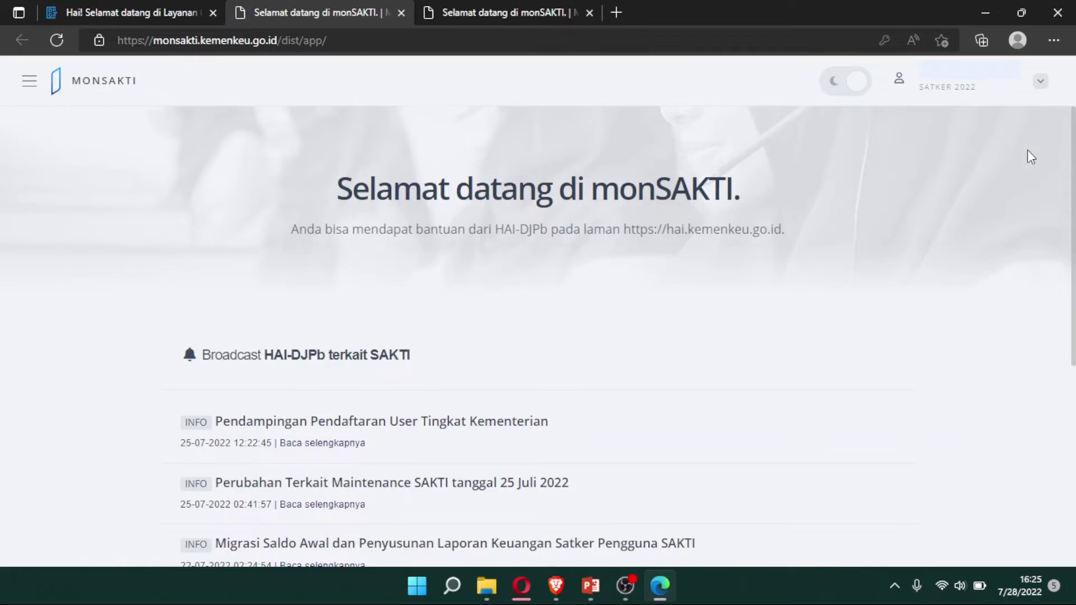
{"action": "left_click", "coordinate": [1040, 81]}
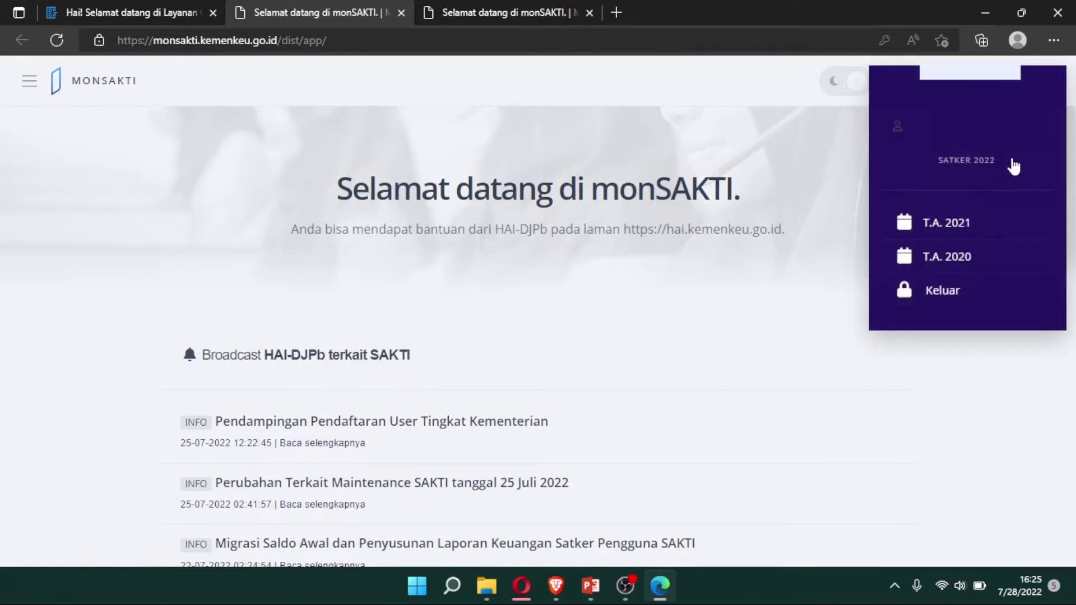
{"action": "left_click", "coordinate": [954, 292]}
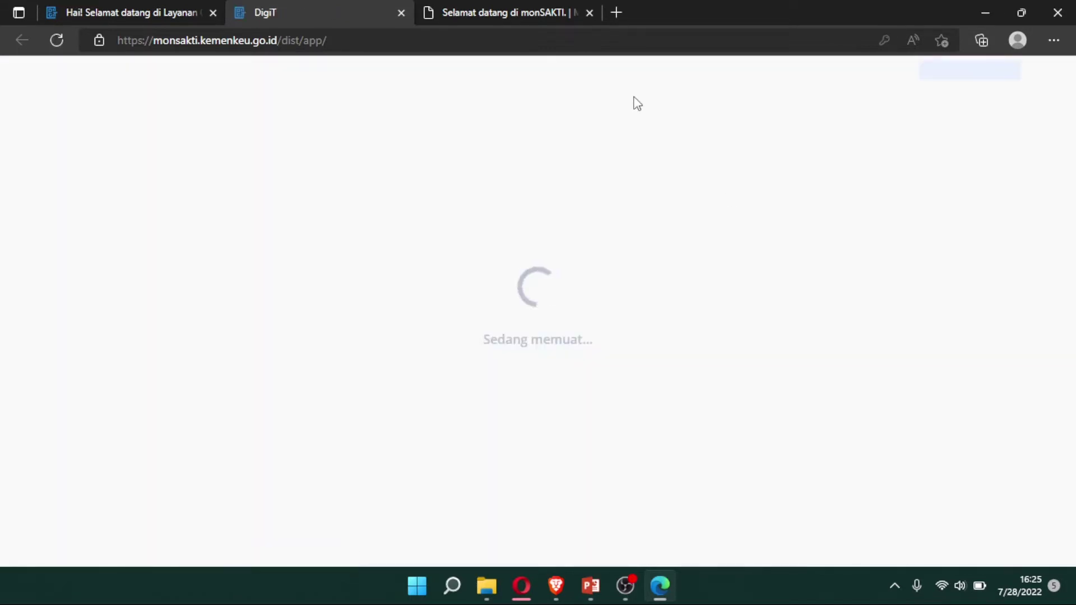
- Close the extra monSAKTI tab, choose GUNAKAN AKUN SAKTI, and open a blank browser tab
{"action": "left_click", "coordinate": [589, 12]}
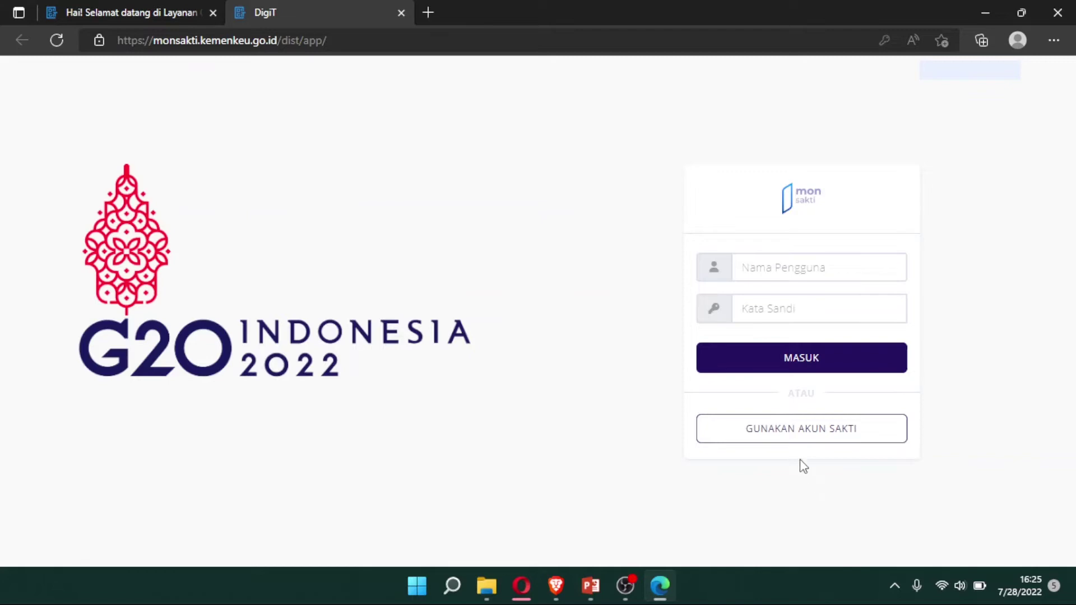
{"action": "left_click", "coordinate": [796, 443]}
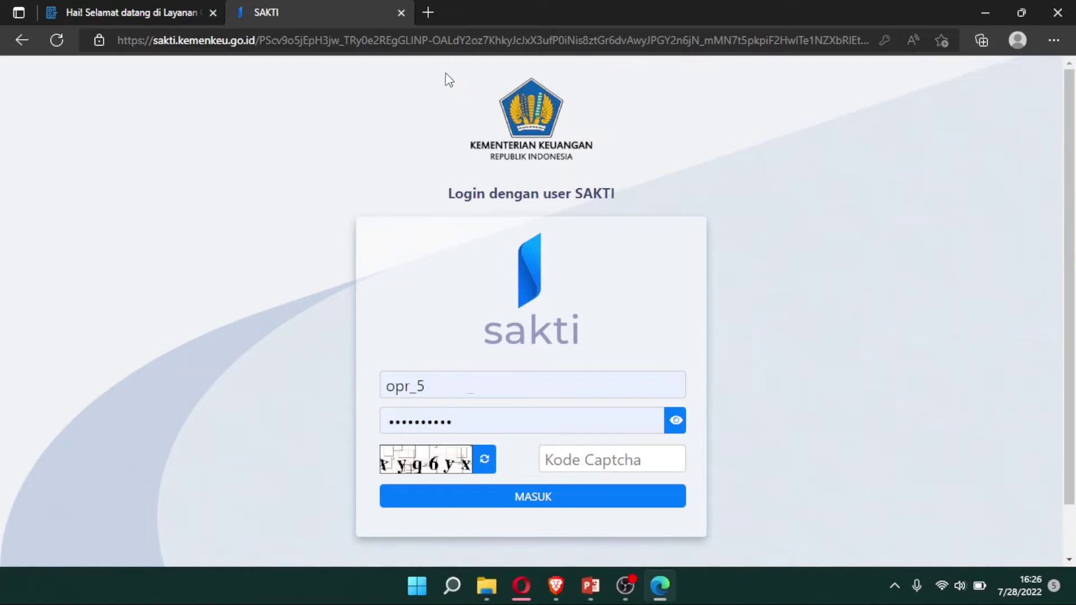
{"action": "left_click", "coordinate": [428, 5]}
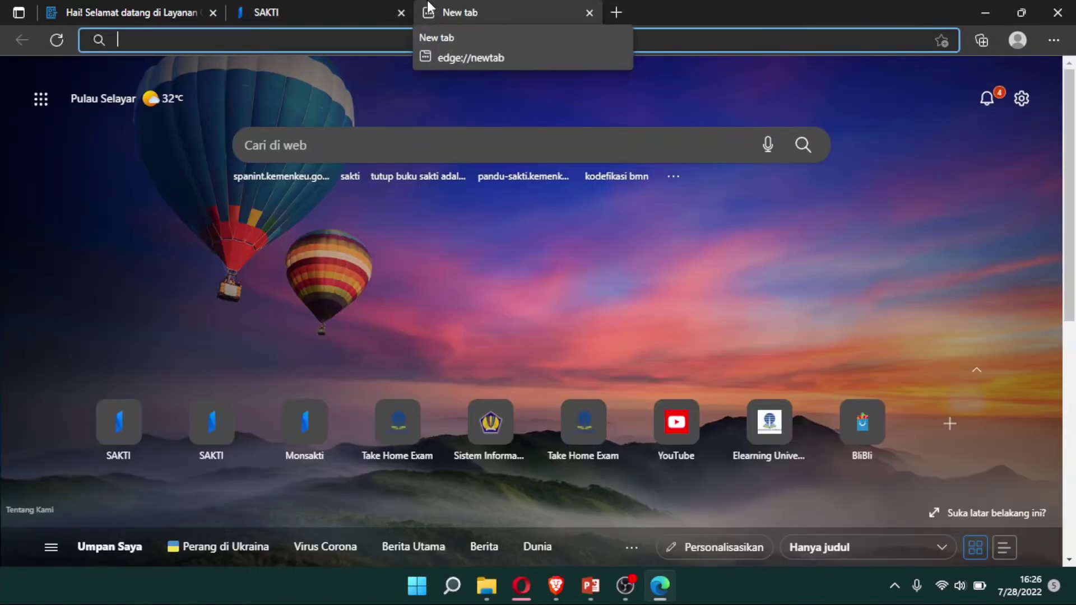
- Load the SAKTI site by entering 'sak' and sign in with the prefilled operator credentials
{"action": "type", "text": "sakti.kemenkeu.go.id"}
{"action": "key", "text": "Return"}
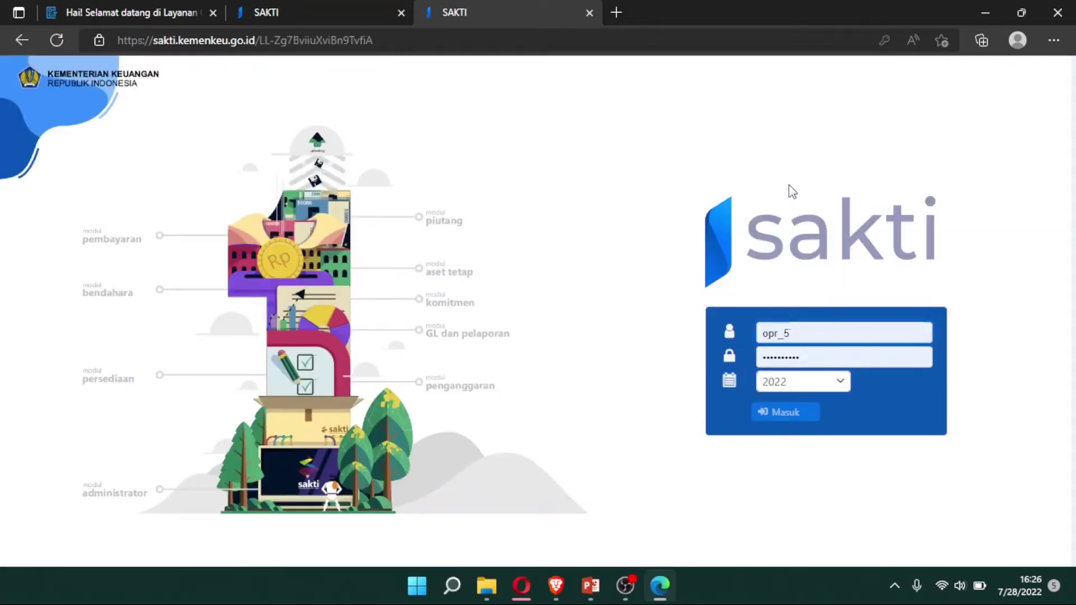
{"action": "left_click", "coordinate": [794, 414]}
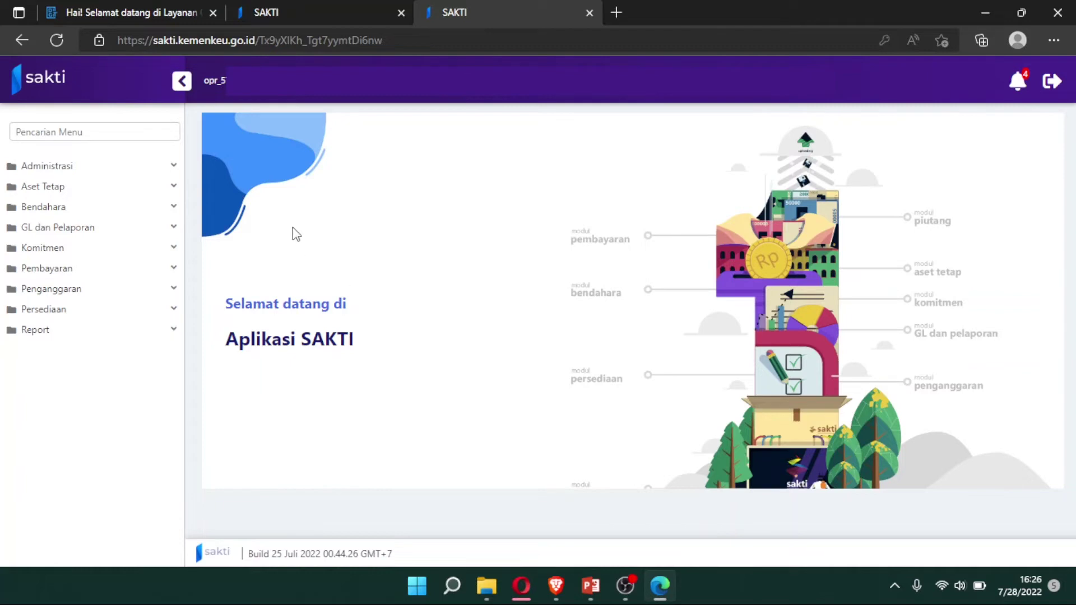
- Open Pengelolaan Pengguna under Administrasi > Admin > Pengelolaan Pengguna dan Kontrol Akses
{"action": "left_click", "coordinate": [172, 166]}
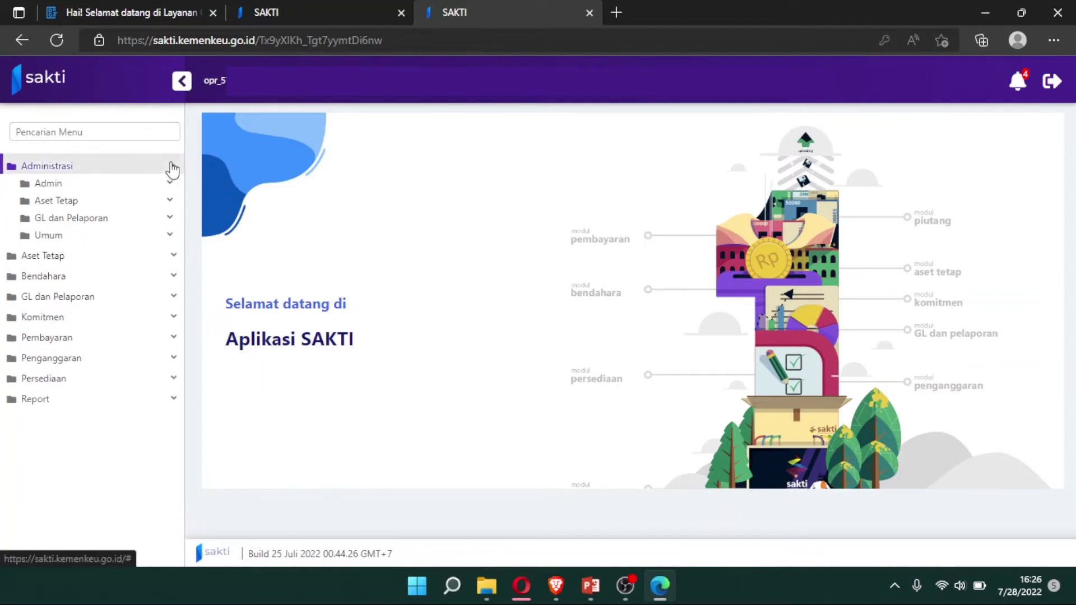
{"action": "left_click", "coordinate": [155, 189]}
{"action": "left_click", "coordinate": [161, 213]}
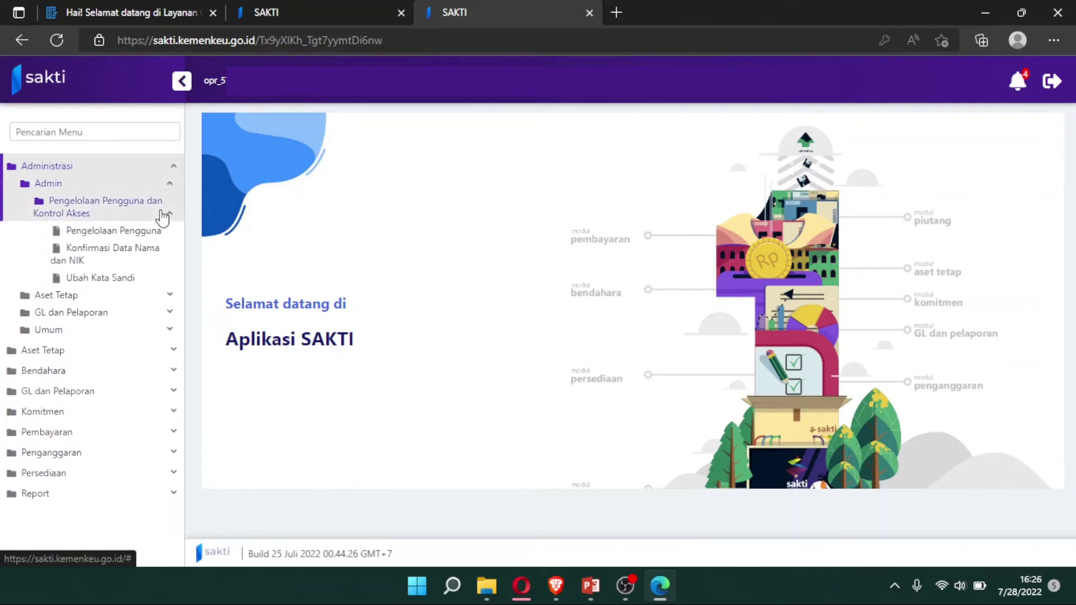
{"action": "left_click", "coordinate": [154, 238]}
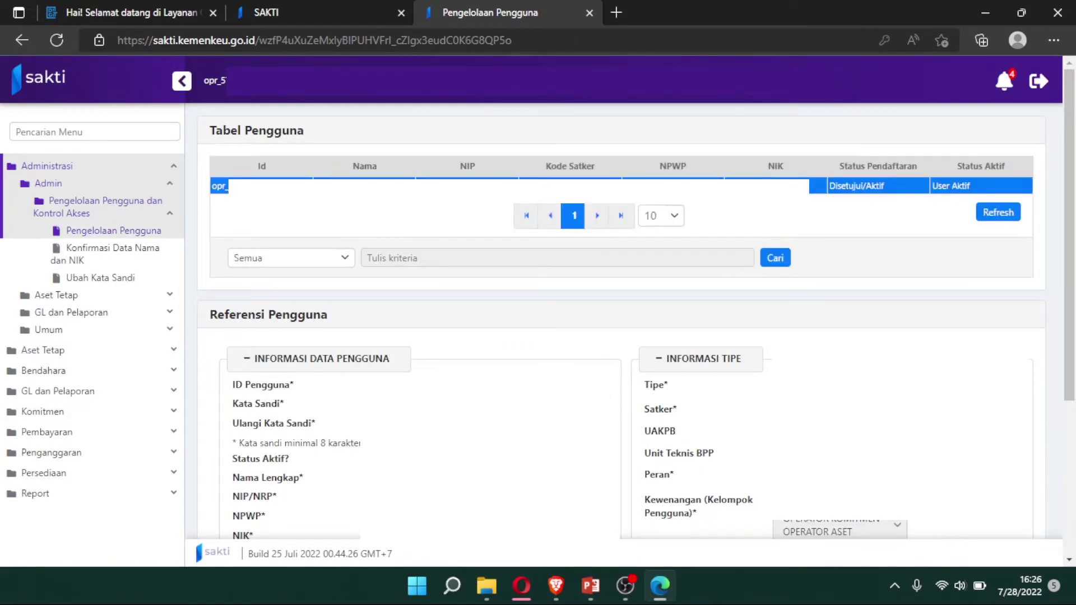
- Scroll to the Kewenangan list and highlight its four operator roles, including OPERATOR PELAPORAN
{"action": "scroll", "coordinate": [661, 381], "scroll_direction": "down", "scroll_amount": 5}
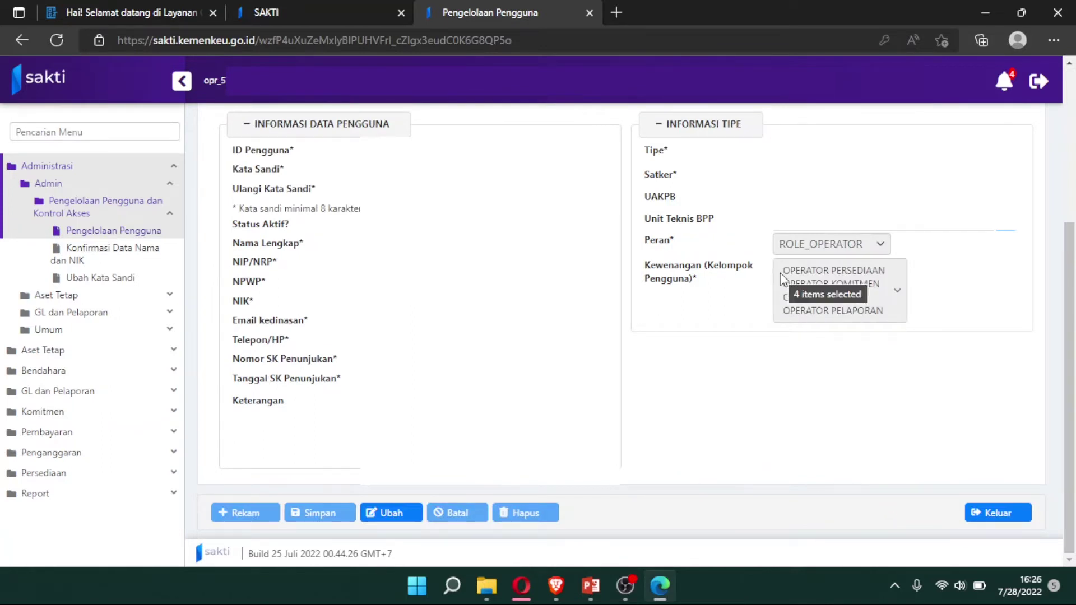
{"action": "left_click_drag", "start_coordinate": [783, 270], "coordinate": [912, 278]}
{"action": "left_click", "coordinate": [855, 286]}
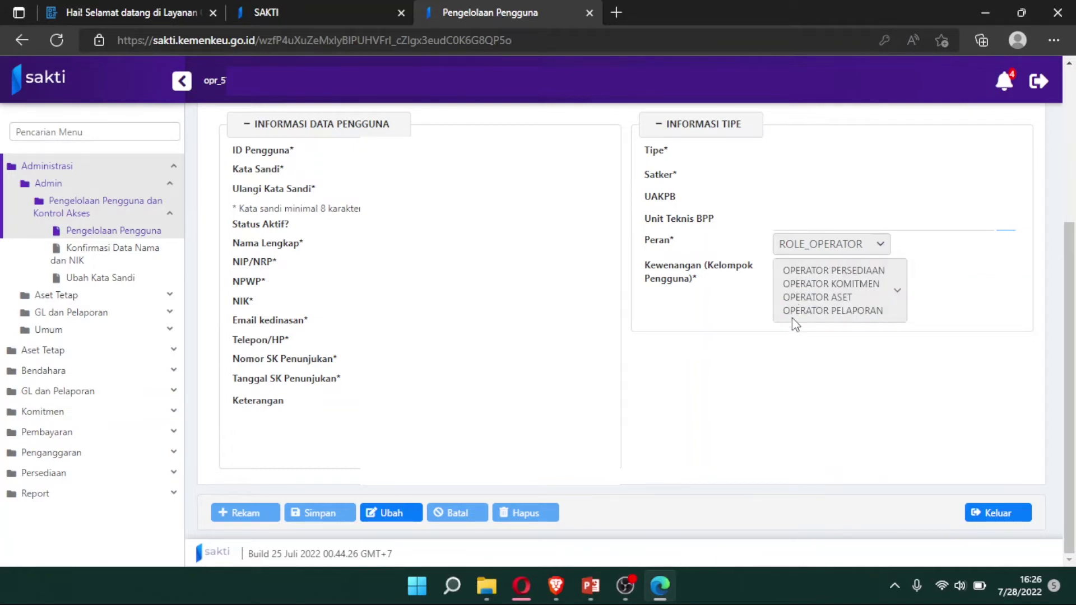
{"action": "left_click_drag", "start_coordinate": [793, 317], "coordinate": [908, 319]}
{"action": "left_click", "coordinate": [902, 383]}
- On the SAKTI login tab, enter the captcha code and sign in to monSAKTI
{"action": "left_click", "coordinate": [348, 11]}
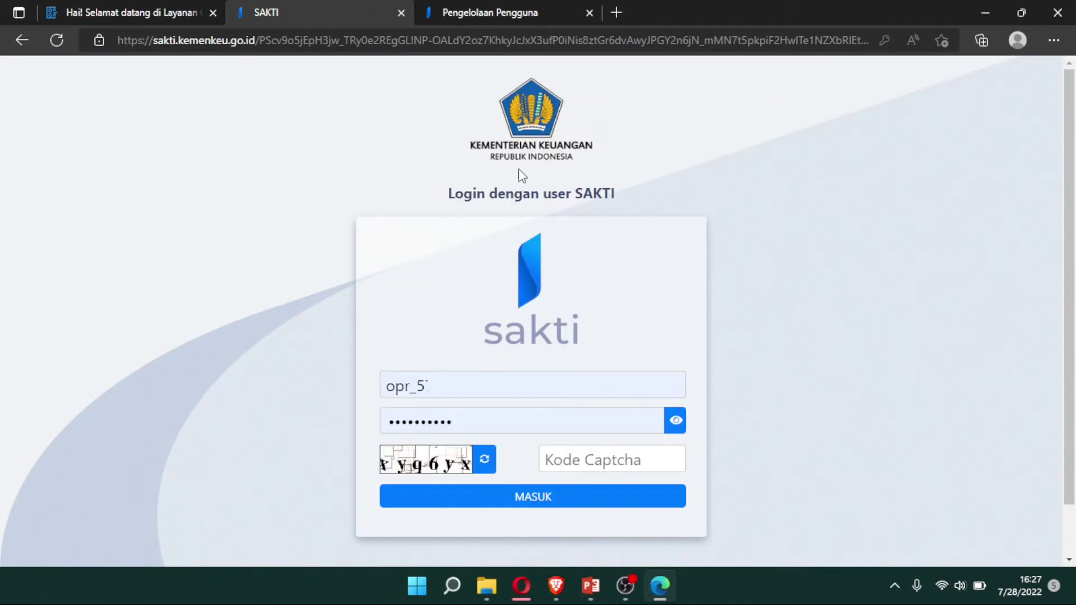
{"action": "left_click", "coordinate": [672, 458]}
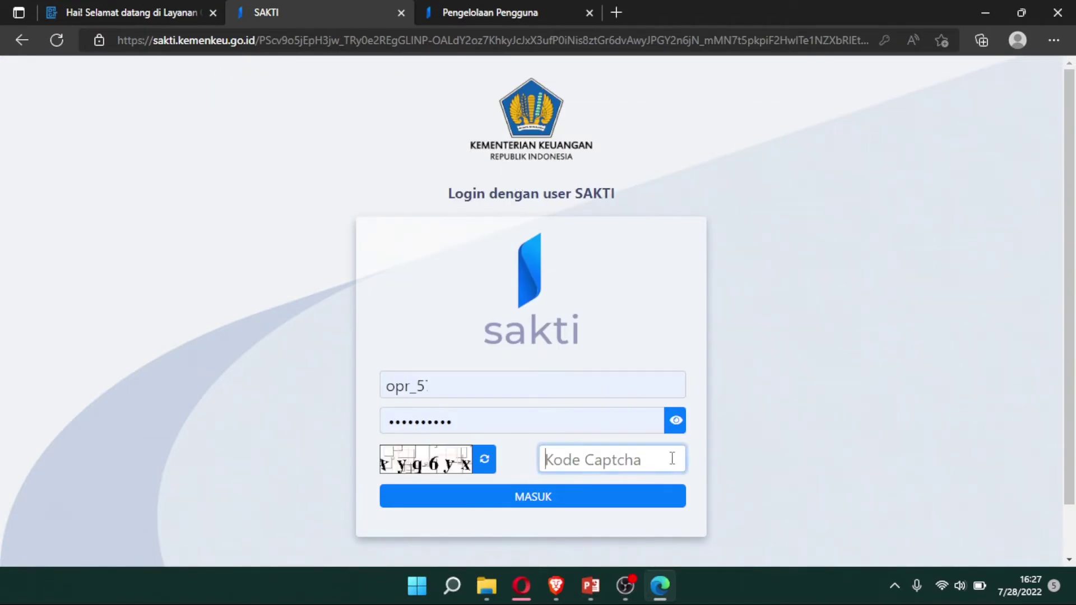
{"action": "type", "text": "xyq"}
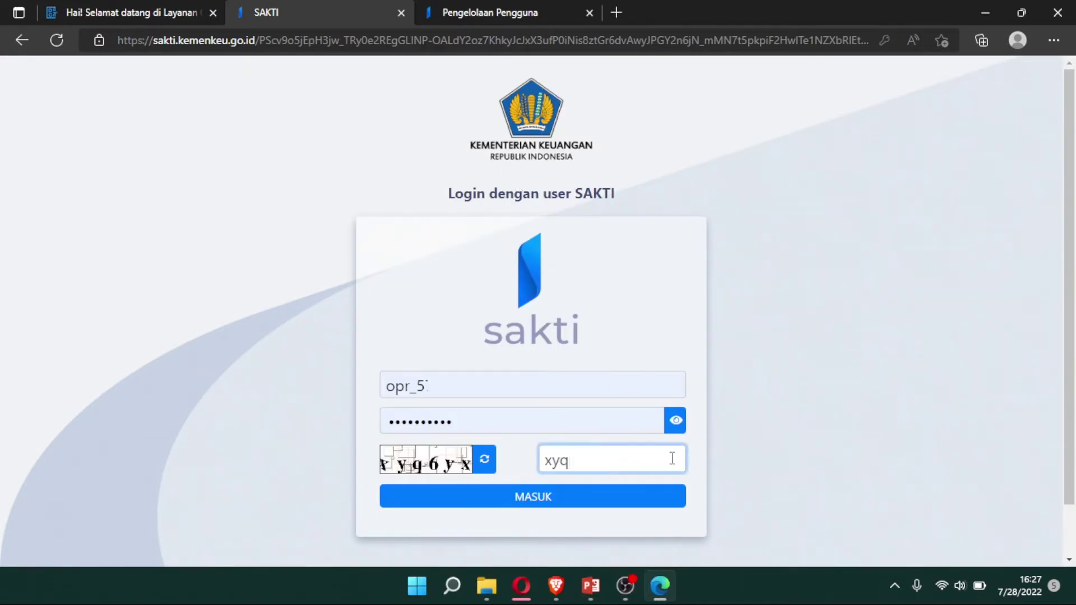
{"action": "type", "text": "6yx"}
{"action": "left_click", "coordinate": [646, 508]}
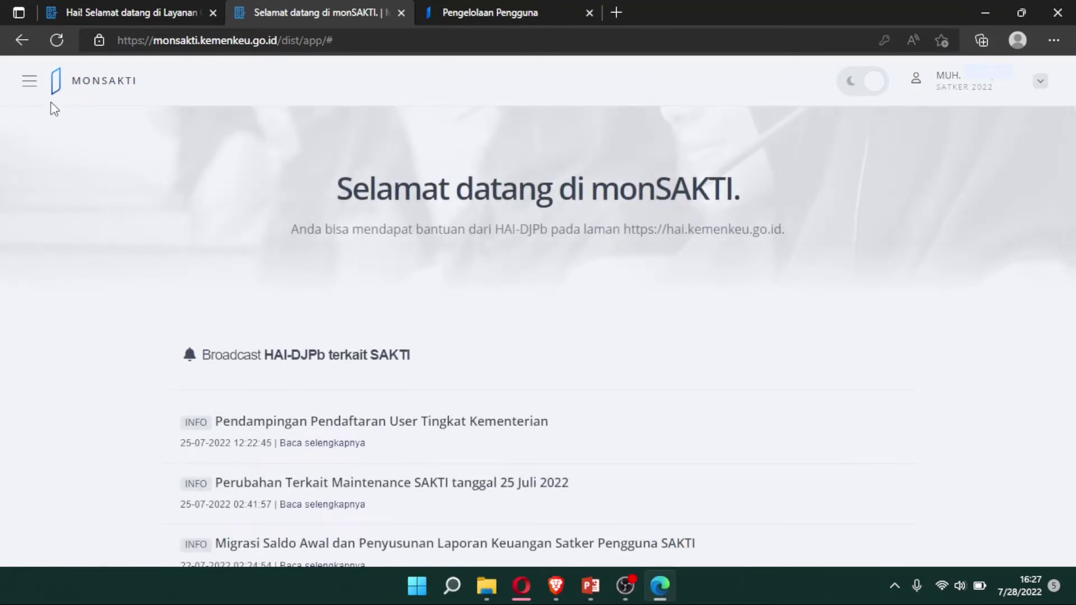
- Open and close the monSAKTI sidebar, then return to the Pengelolaan Pengguna tab
{"action": "left_click", "coordinate": [33, 84]}
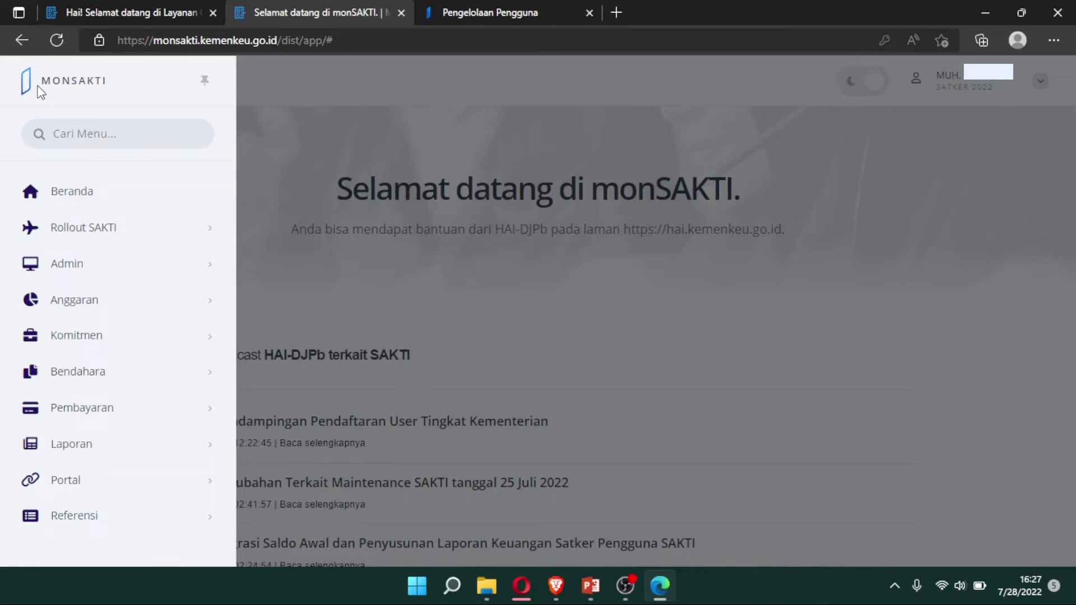
{"action": "left_click", "coordinate": [614, 302]}
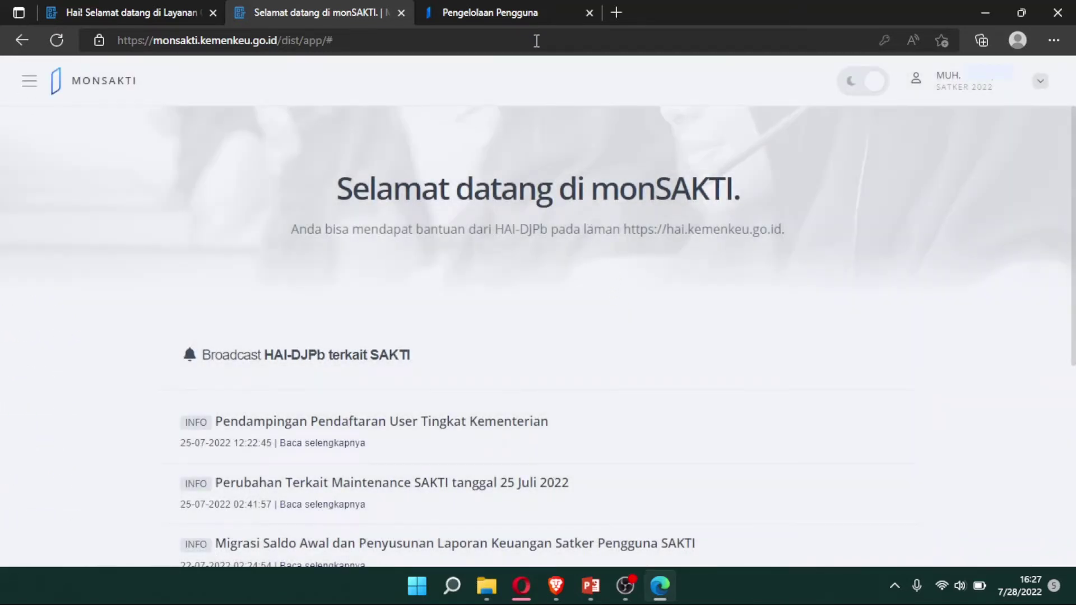
{"action": "left_click", "coordinate": [480, 11]}
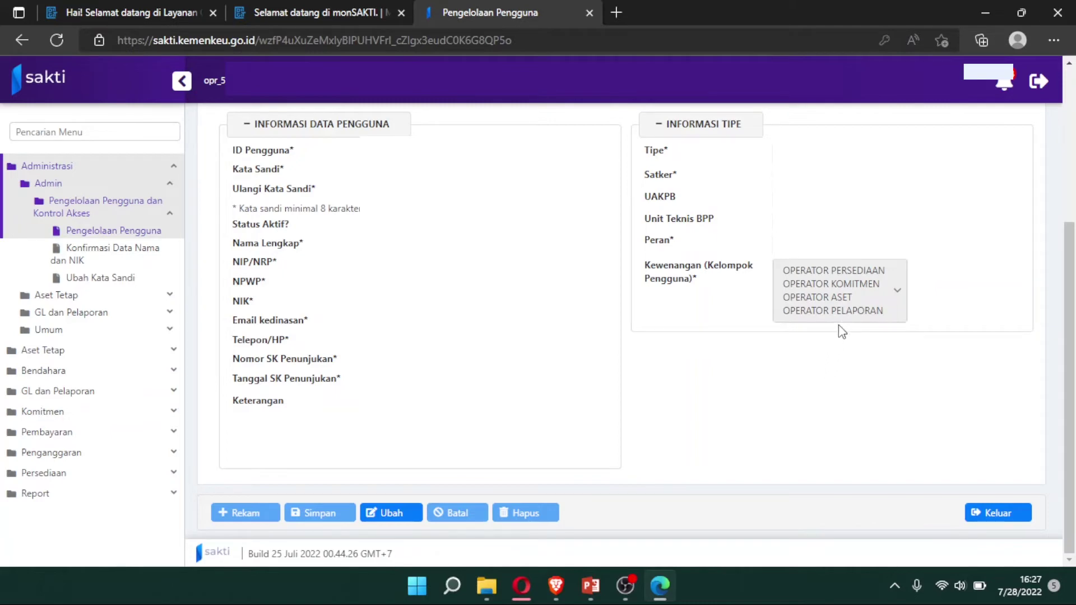
- Select only OPERATOR KOMITMEN in the SAKTI Kewenangan list and return to the monSAKTI welcome tab
{"action": "left_click", "coordinate": [784, 284]}
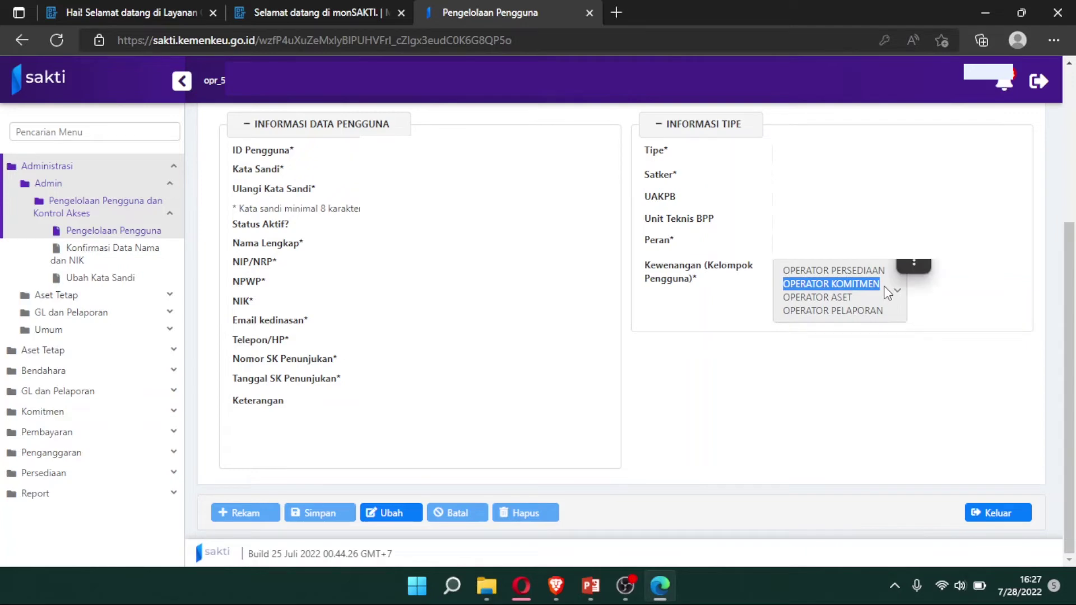
{"action": "left_click", "coordinate": [891, 474]}
{"action": "left_click", "coordinate": [345, 12]}
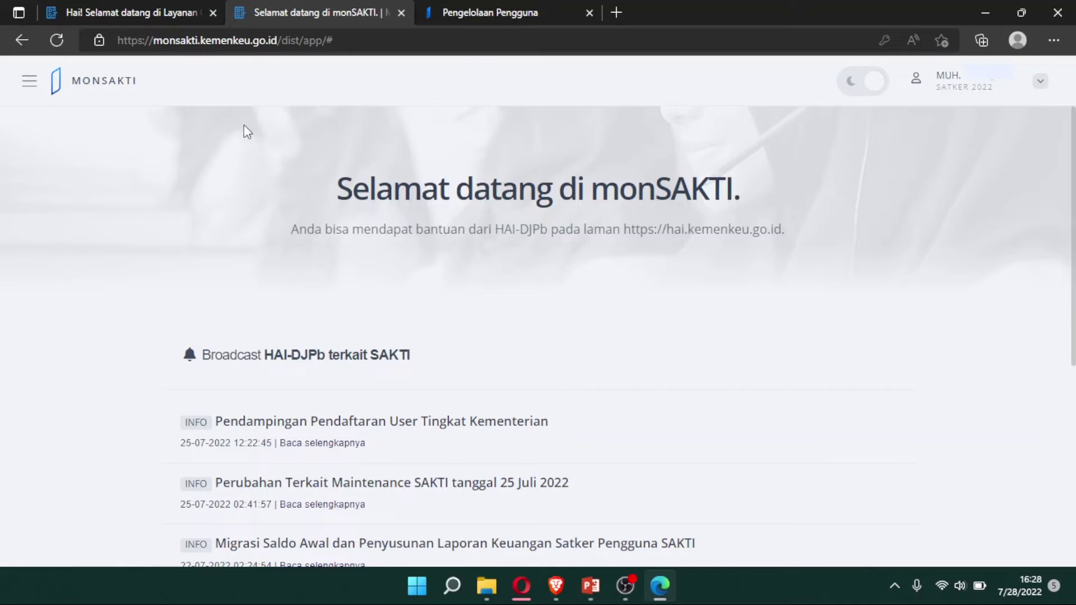
- Show the profile dropdown offering T.A. 2021, T.A. 2020, Ganti Role and Keluar
{"action": "left_click", "coordinate": [25, 81]}
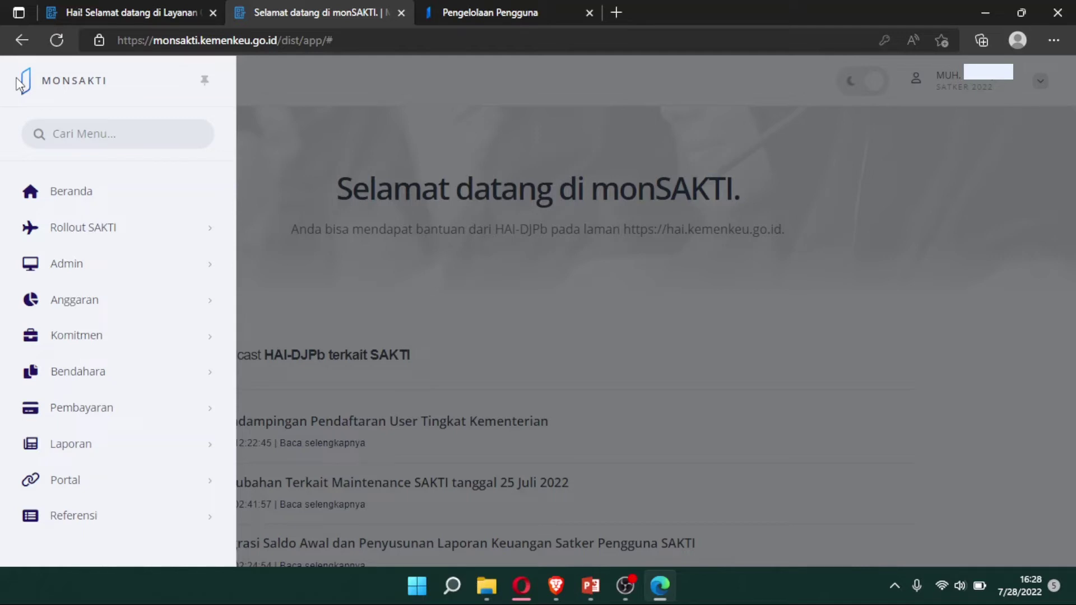
{"action": "left_click", "coordinate": [642, 347]}
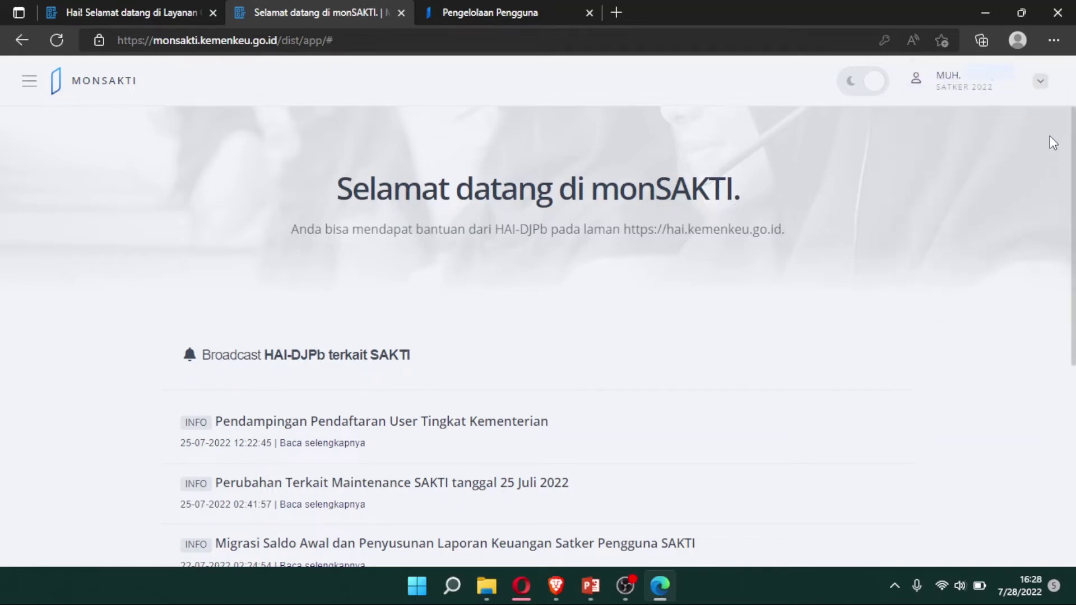
{"action": "mouse_move", "coordinate": [1041, 78]}
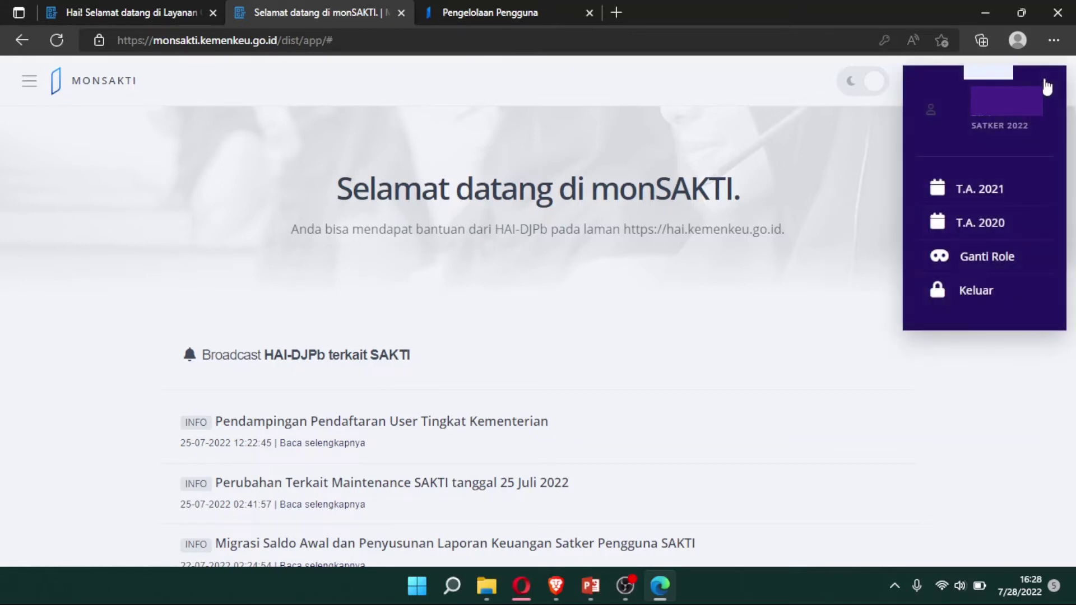
- Change the active role to lap_satker through Ganti Role and confirm it with KIRIM
{"action": "left_click", "coordinate": [997, 267]}
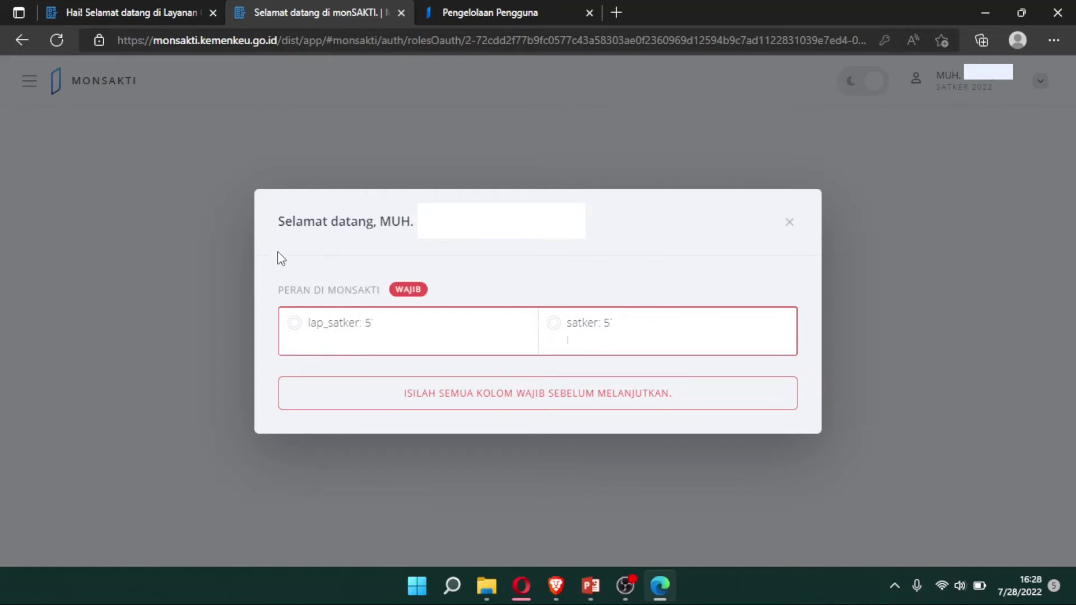
{"action": "left_click", "coordinate": [295, 326]}
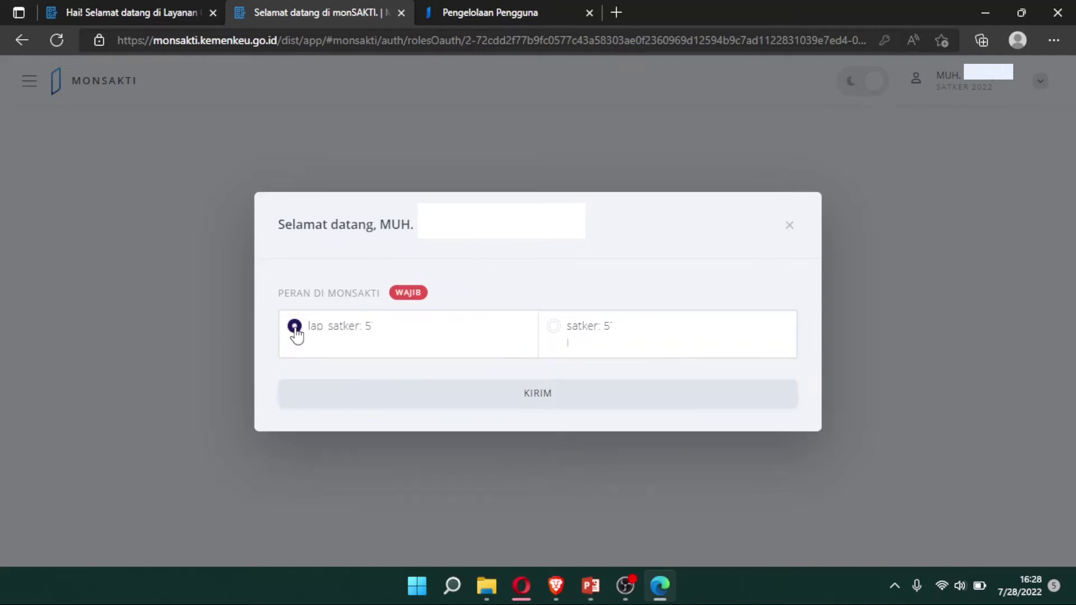
{"action": "left_click", "coordinate": [557, 402]}
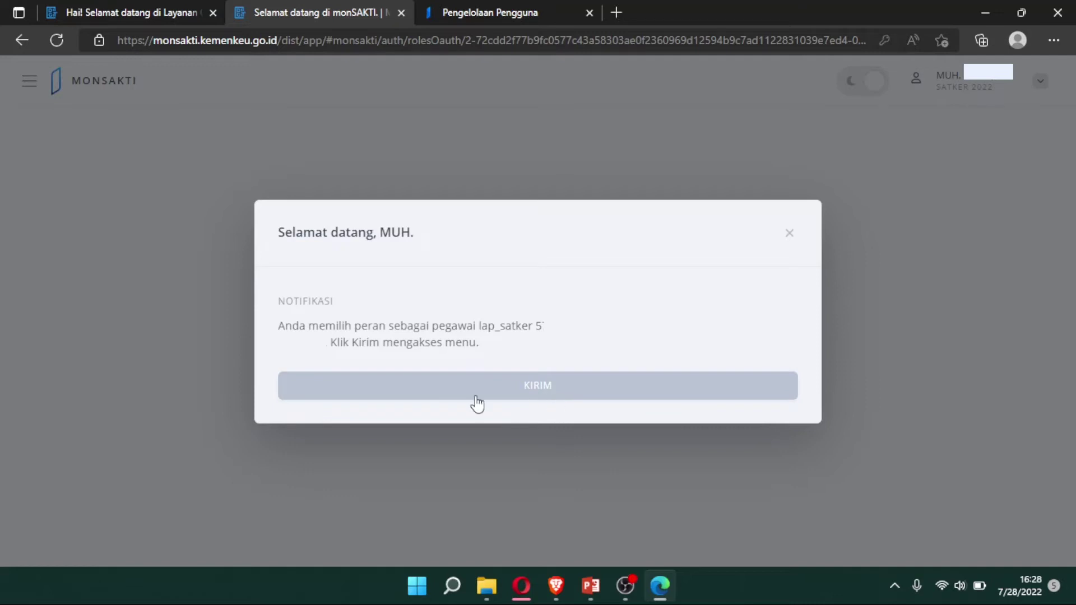
{"action": "left_click", "coordinate": [578, 404]}
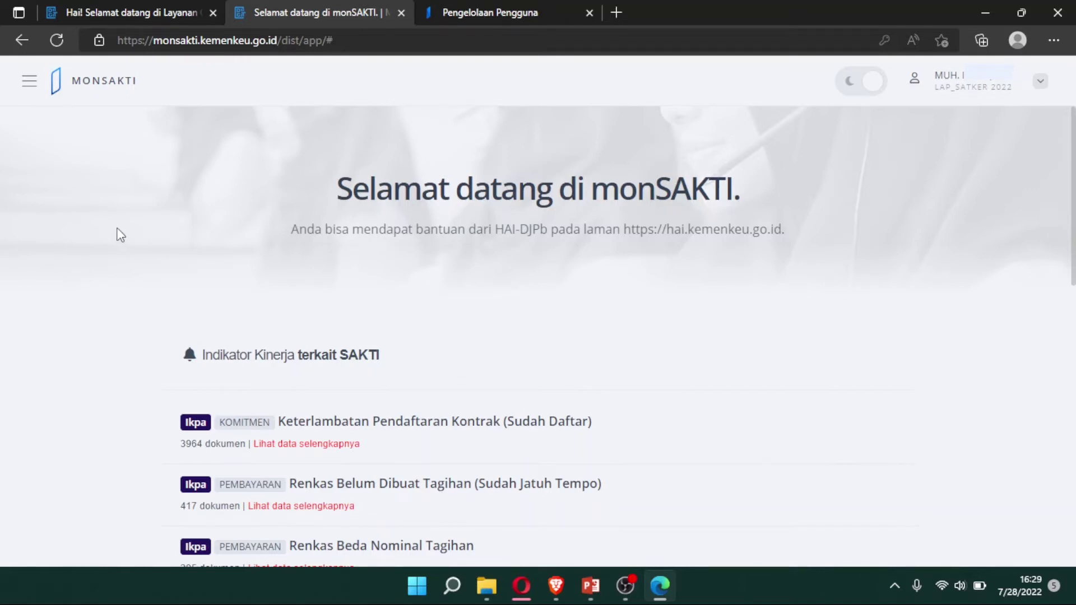
- Review the lap_satker Indikator Kinerja items, then bring up the sidebar navigation menu
{"action": "scroll", "coordinate": [63, 209], "scroll_direction": "down", "scroll_amount": 4}
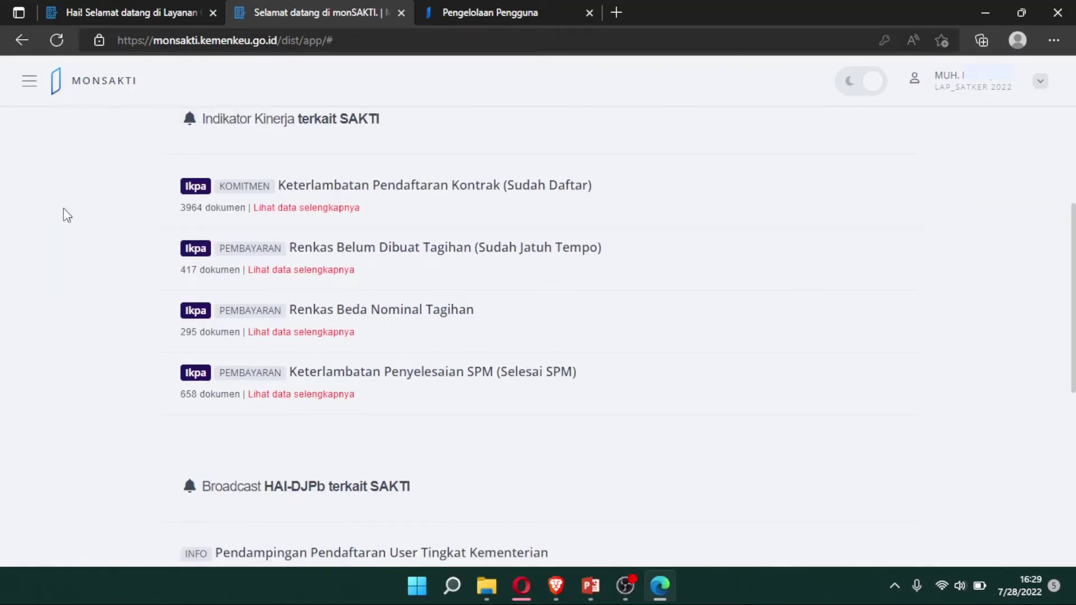
{"action": "scroll", "coordinate": [63, 215], "scroll_direction": "down", "scroll_amount": 1}
{"action": "scroll", "coordinate": [63, 209], "scroll_direction": "up", "scroll_amount": 4}
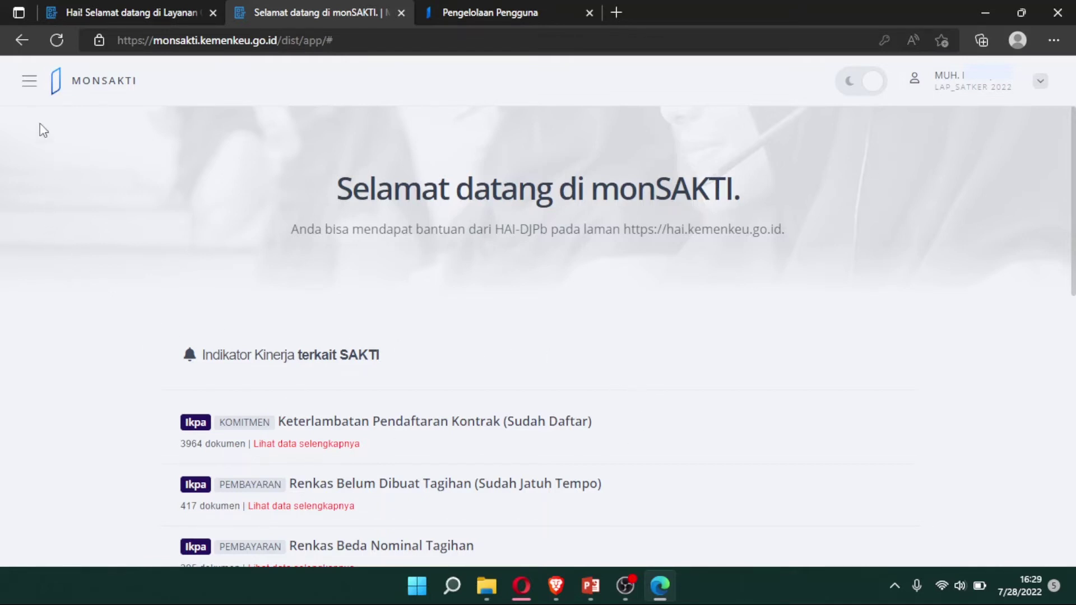
{"action": "left_click", "coordinate": [30, 94]}
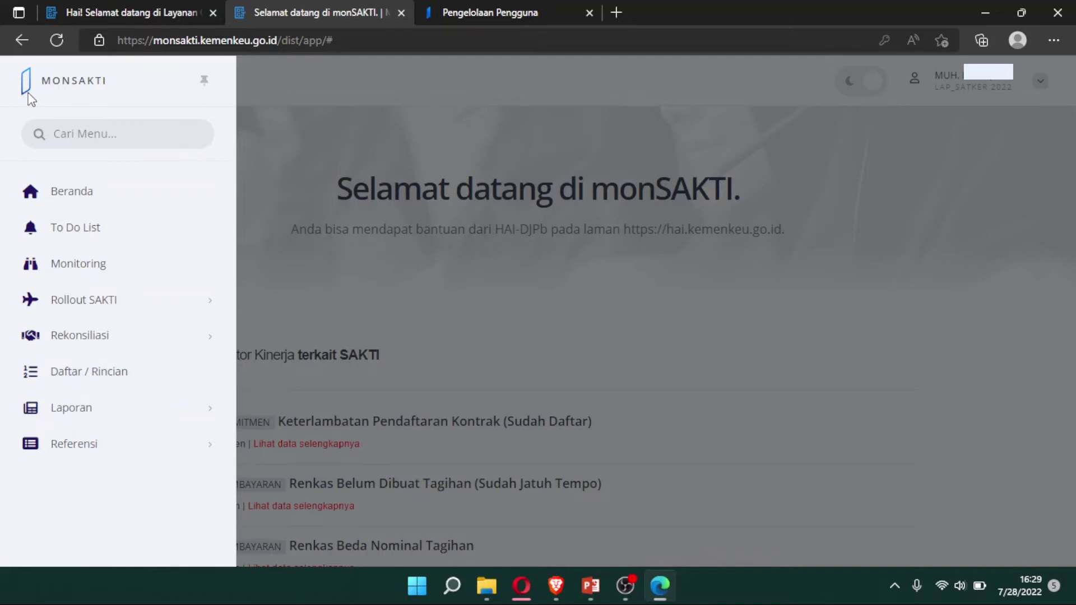
- Open the Pelaporan to-do list and view the 6 Persediaan Belum Didetailkan entries
{"action": "left_click", "coordinate": [89, 231]}
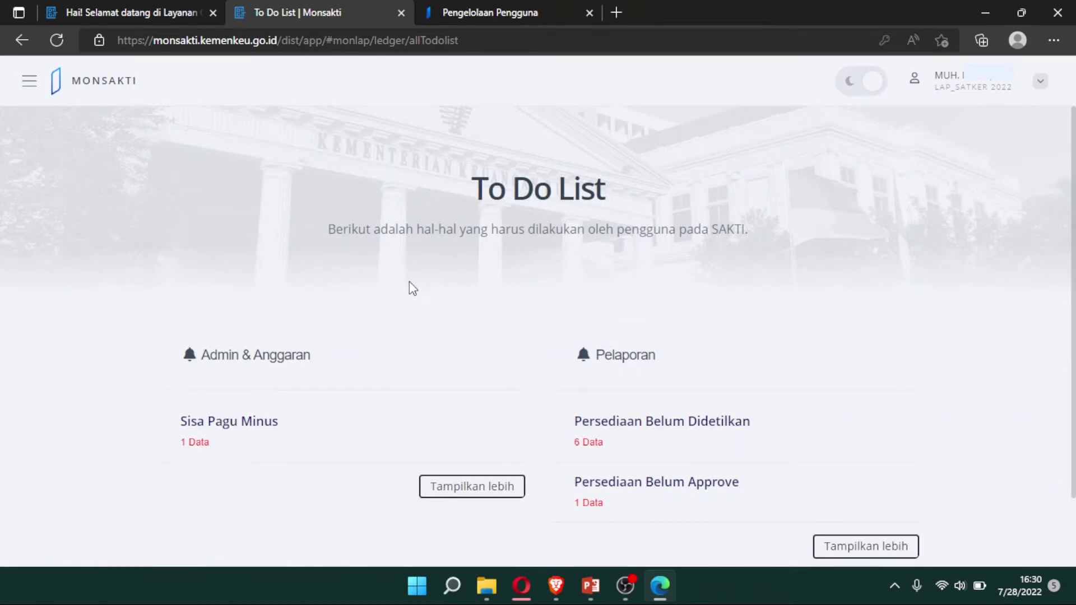
{"action": "scroll", "coordinate": [409, 282], "scroll_direction": "down", "scroll_amount": 1}
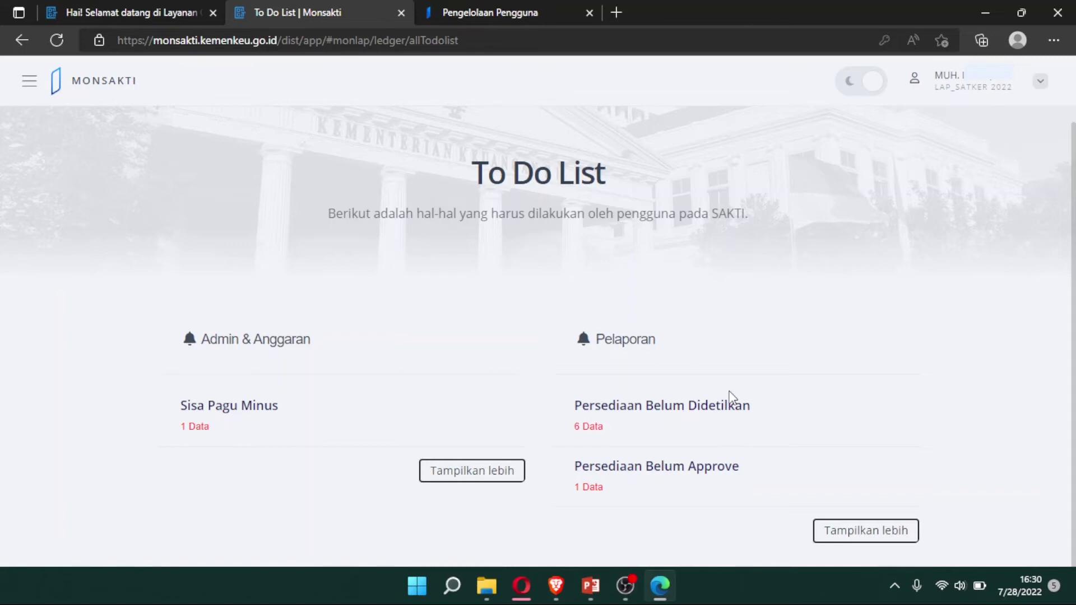
{"action": "left_click", "coordinate": [888, 539]}
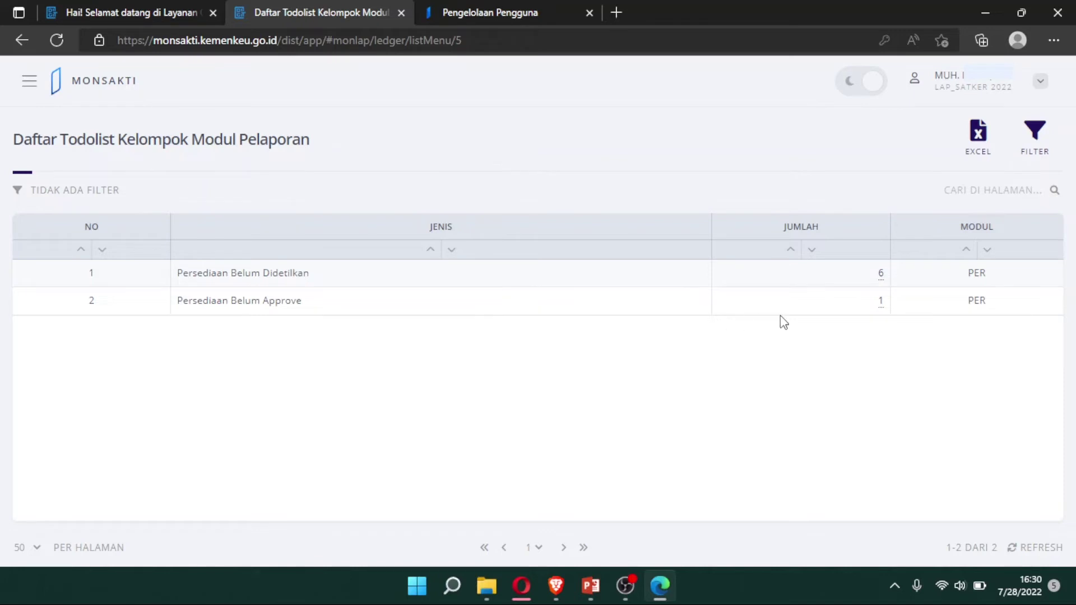
{"action": "left_click", "coordinate": [883, 274]}
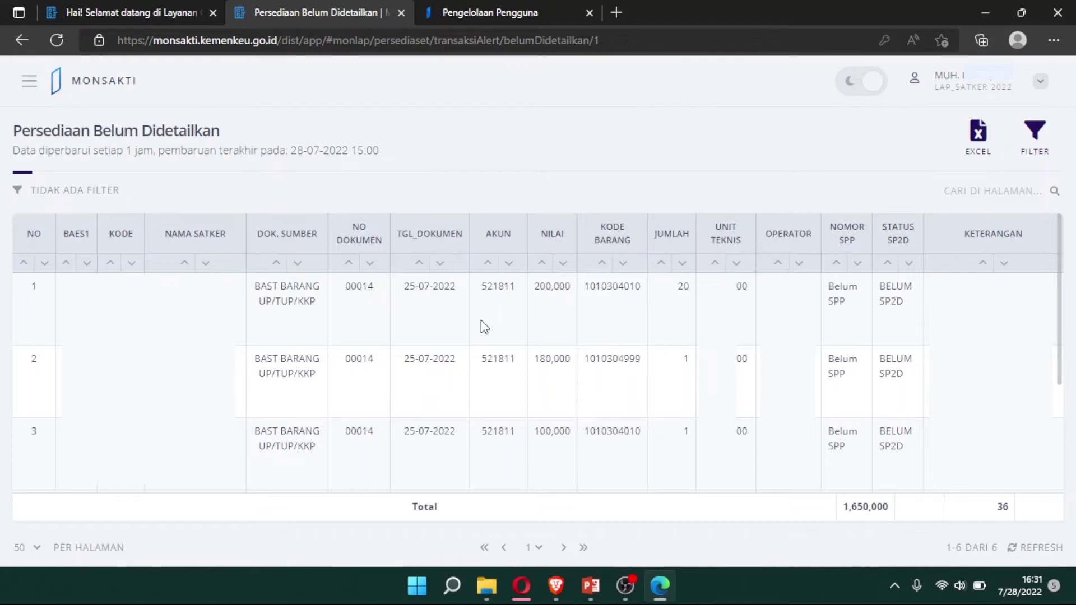
- Check the status of the 1 Persediaan Belum Approve entry and return to the to-do list
{"action": "left_click", "coordinate": [23, 40]}
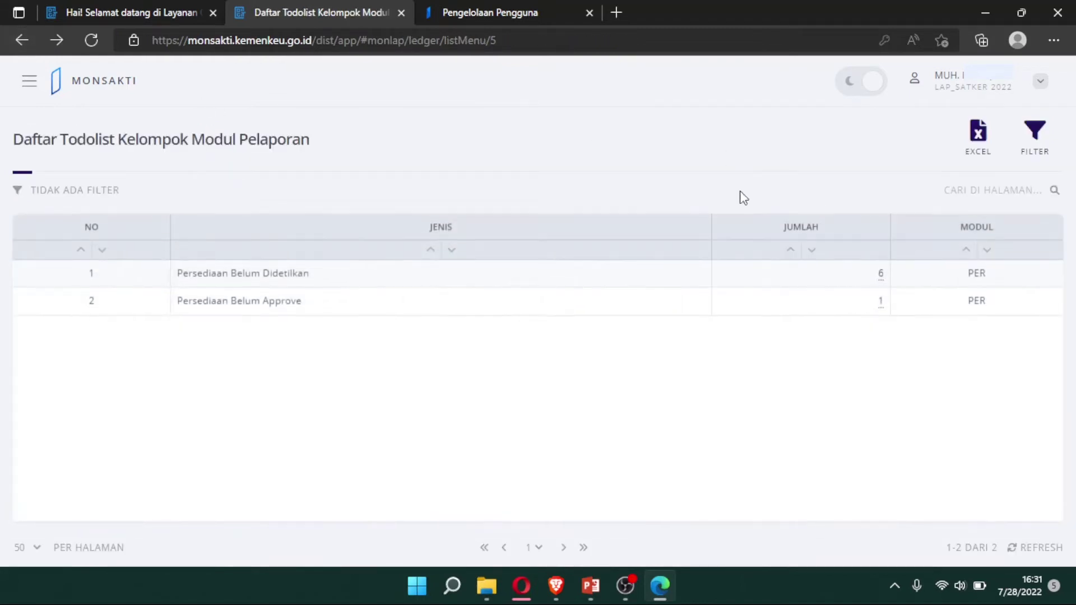
{"action": "left_click", "coordinate": [882, 302]}
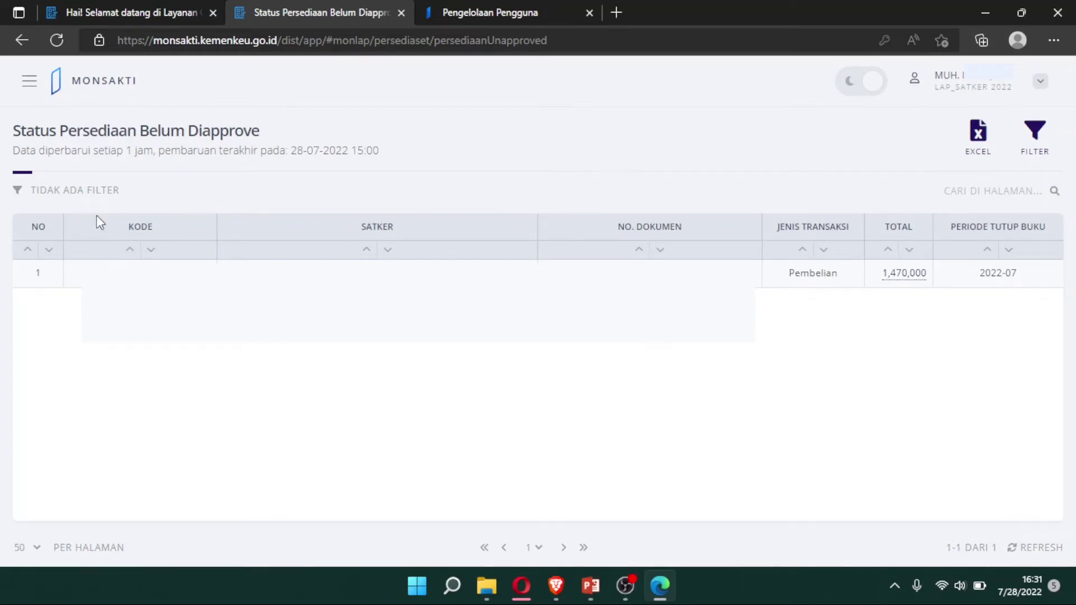
{"action": "left_click", "coordinate": [30, 95]}
{"action": "mouse_move", "coordinate": [79, 263]}
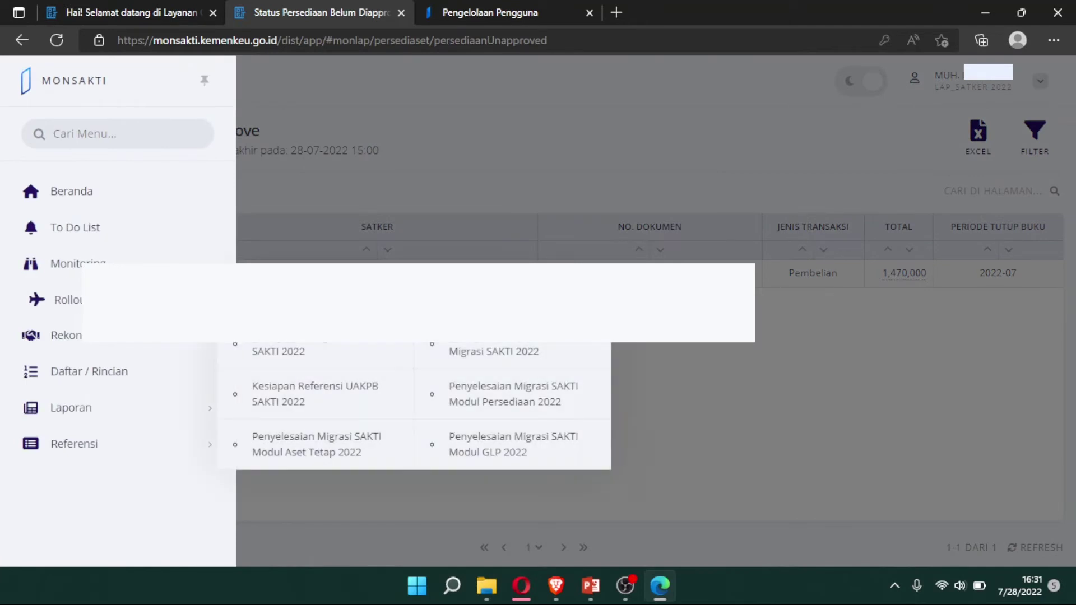
{"action": "left_click", "coordinate": [412, 157]}
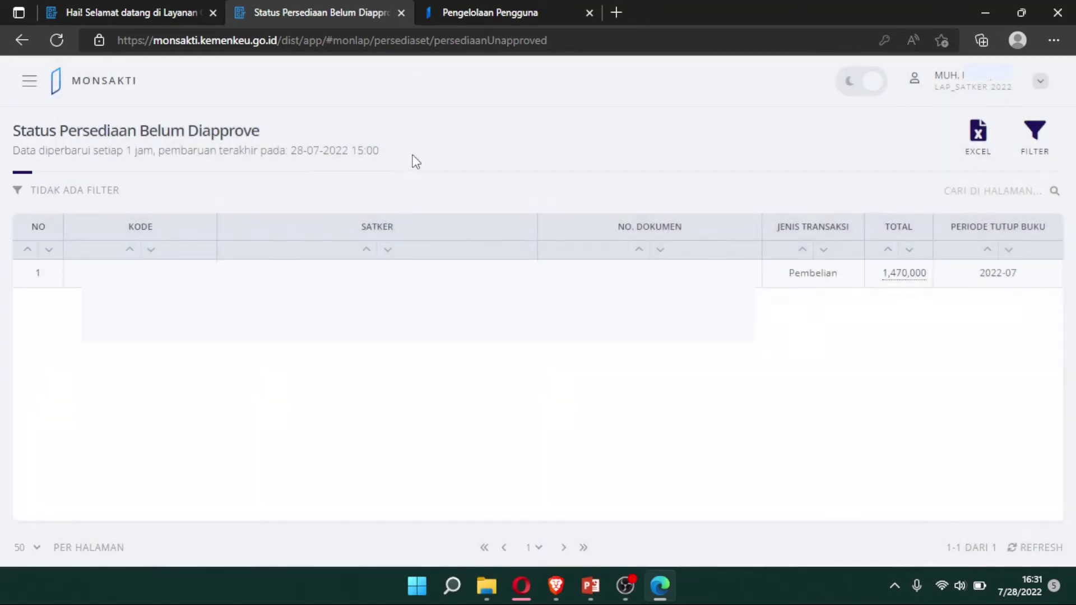
{"action": "left_click", "coordinate": [21, 40]}
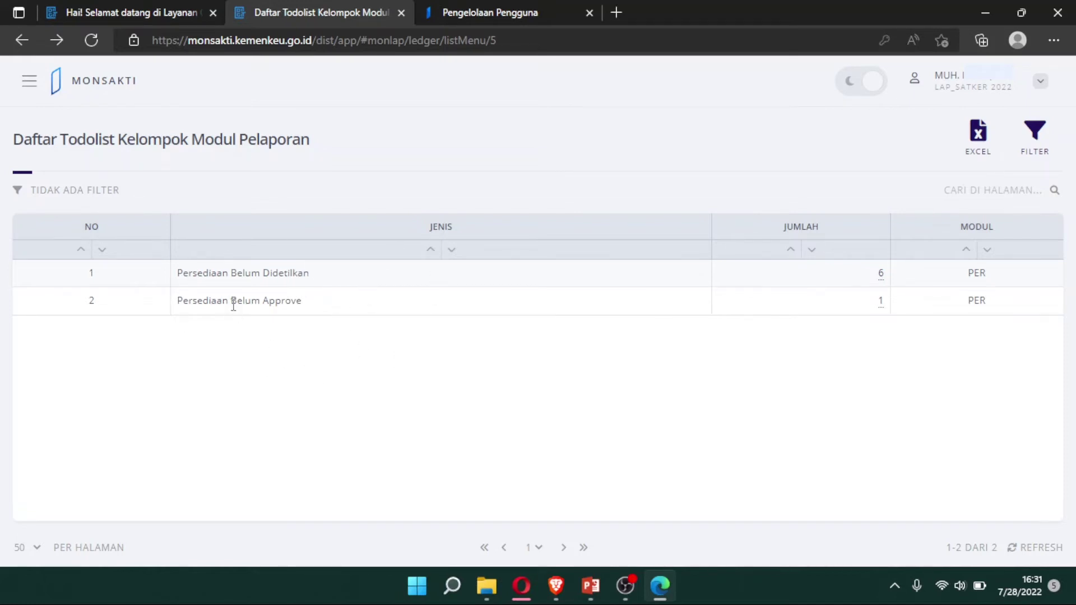
{"action": "left_click", "coordinate": [38, 96]}
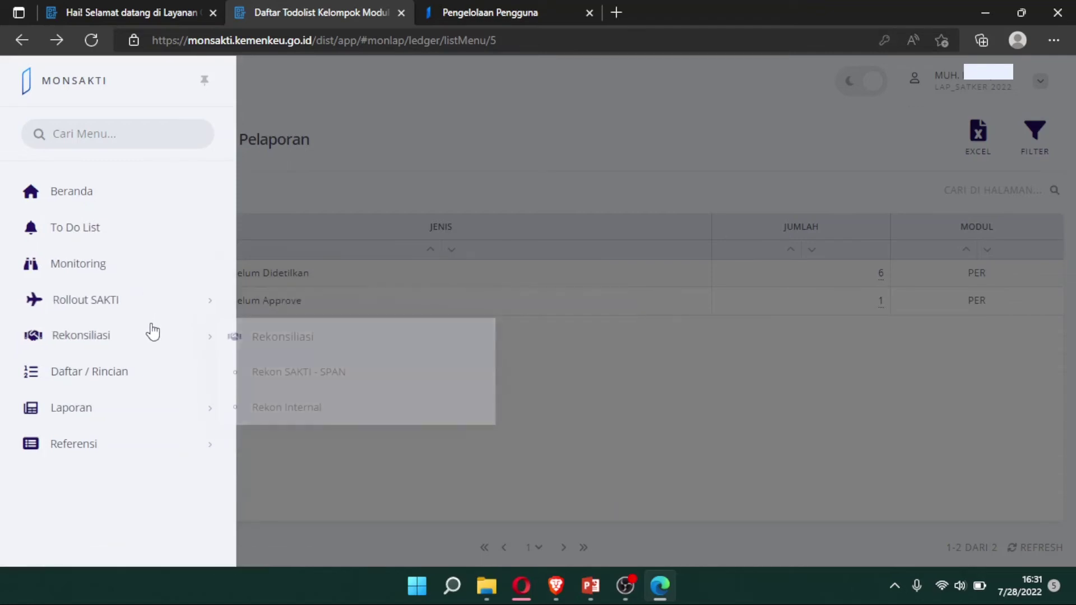
- Open Daftar / Rincian and expand it to all 15 reporting report types
{"action": "left_click", "coordinate": [108, 382]}
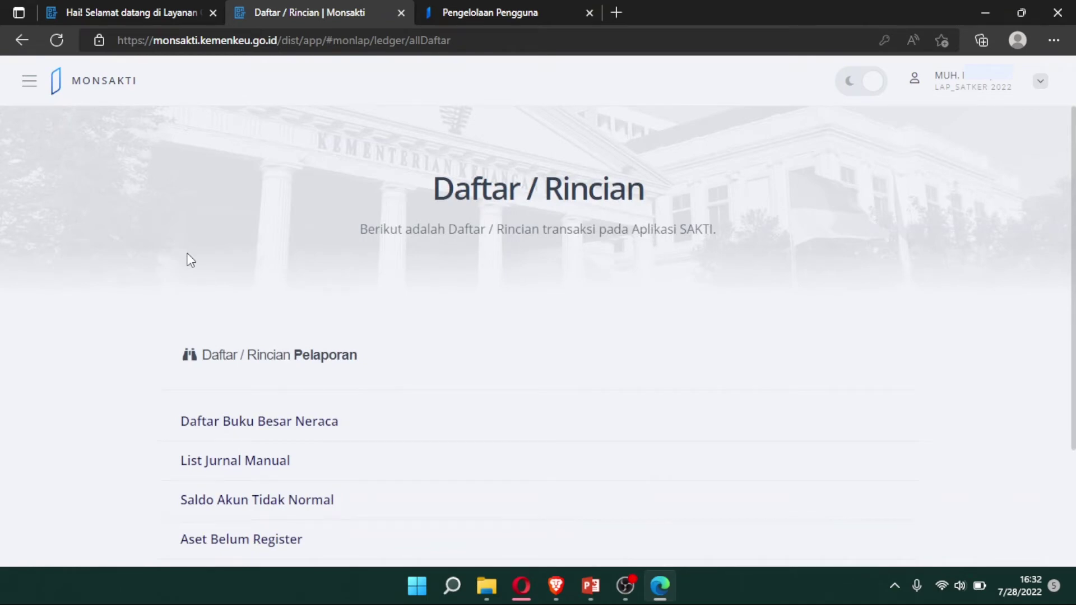
{"action": "scroll", "coordinate": [188, 256], "scroll_direction": "down", "scroll_amount": 2}
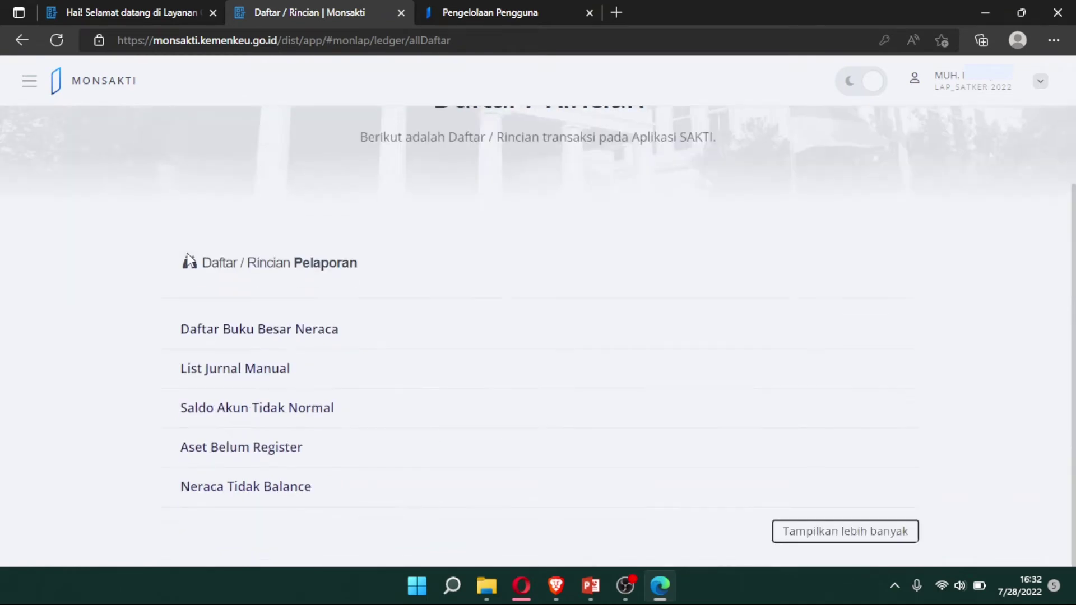
{"action": "left_click", "coordinate": [846, 534]}
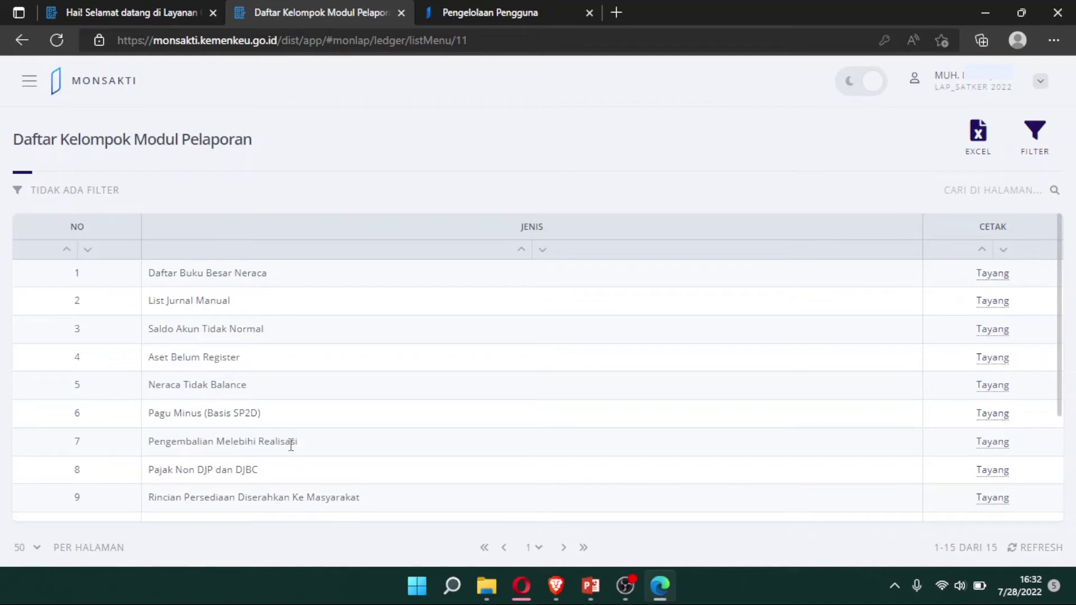
{"action": "scroll", "coordinate": [290, 445], "scroll_direction": "down", "scroll_amount": 3}
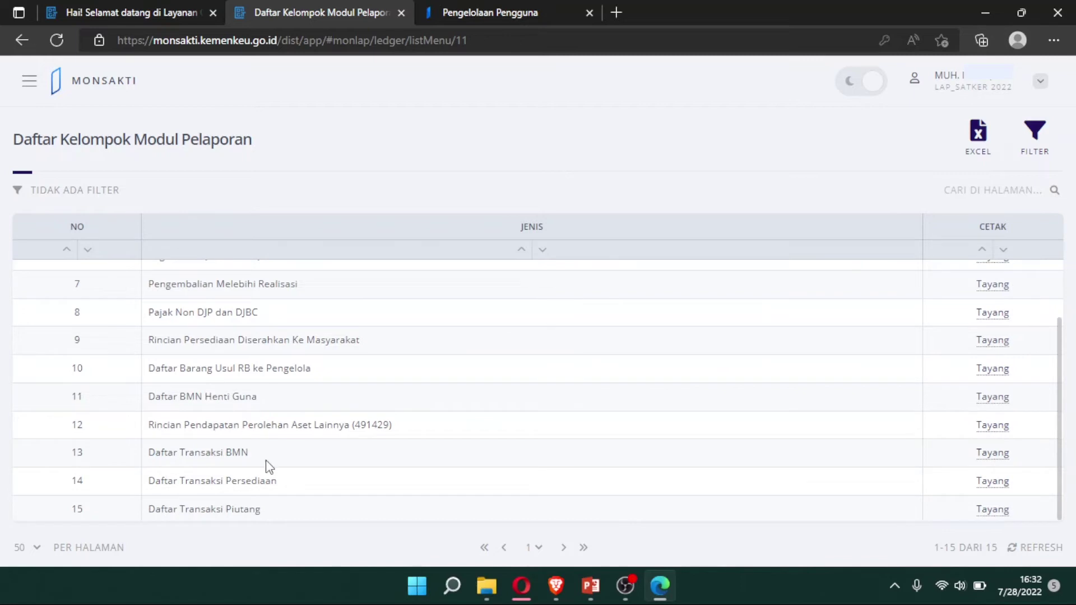
{"action": "scroll", "coordinate": [264, 442], "scroll_direction": "up", "scroll_amount": 3}
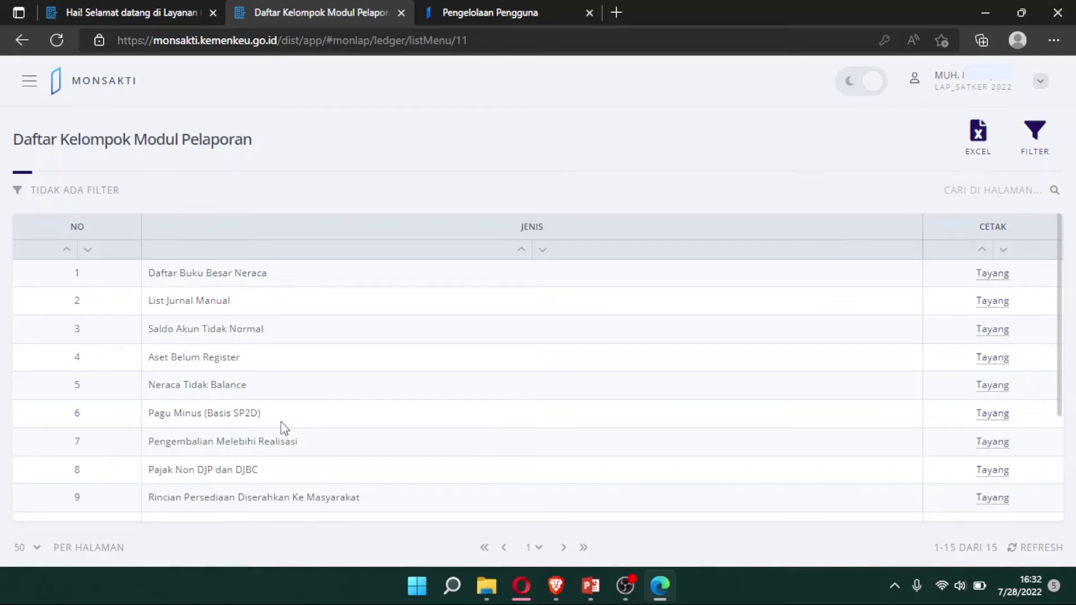
- Review the Saldo Akun Tidak Normal report and the empty period-06 Aset Belum Register report
{"action": "left_click", "coordinate": [994, 331]}
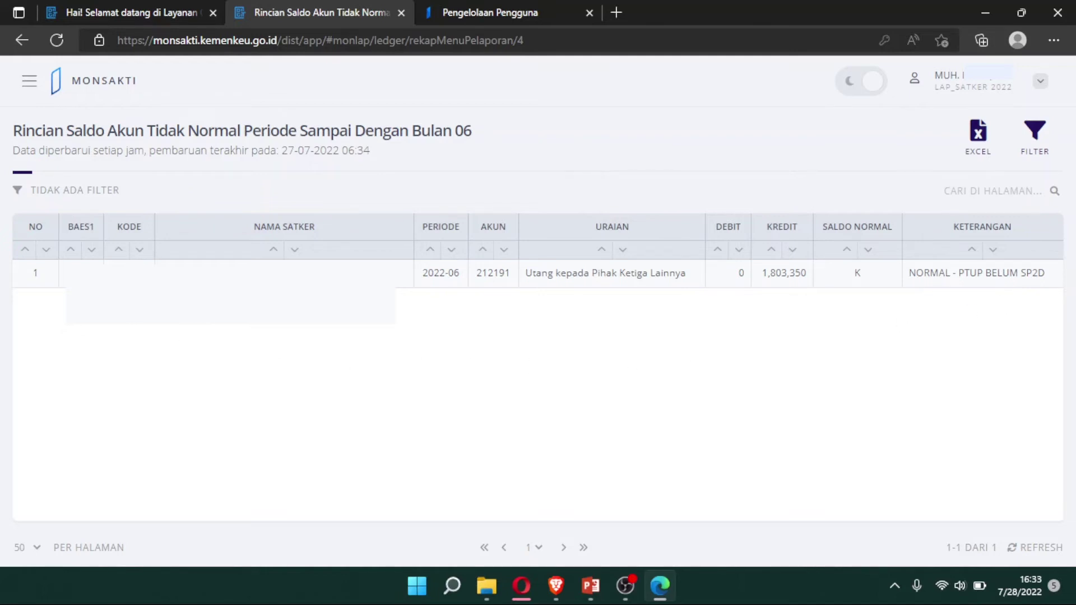
{"action": "left_click", "coordinate": [21, 41]}
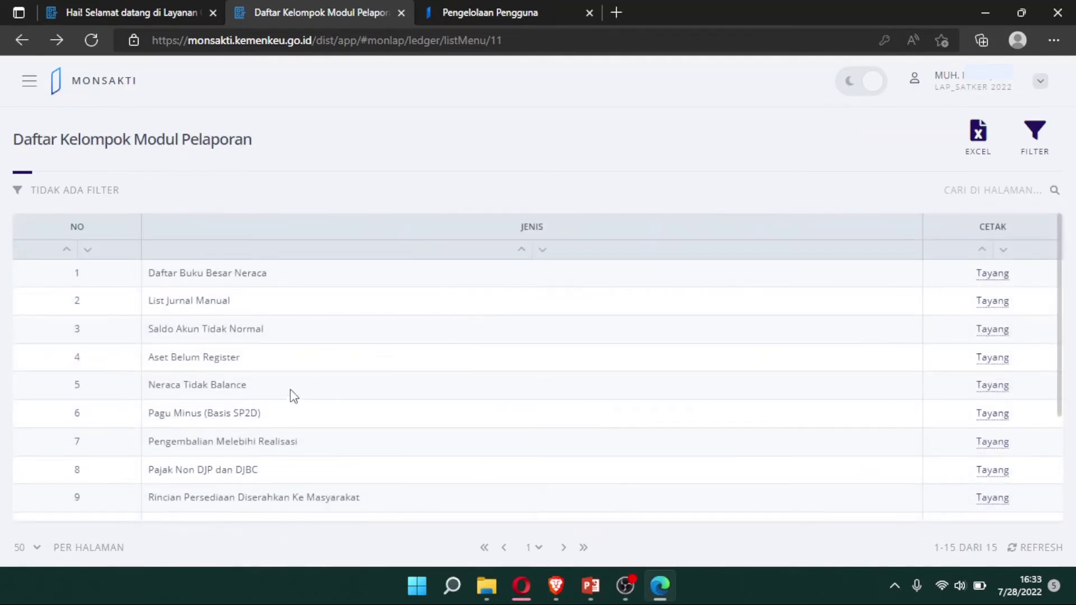
{"action": "left_click", "coordinate": [991, 357]}
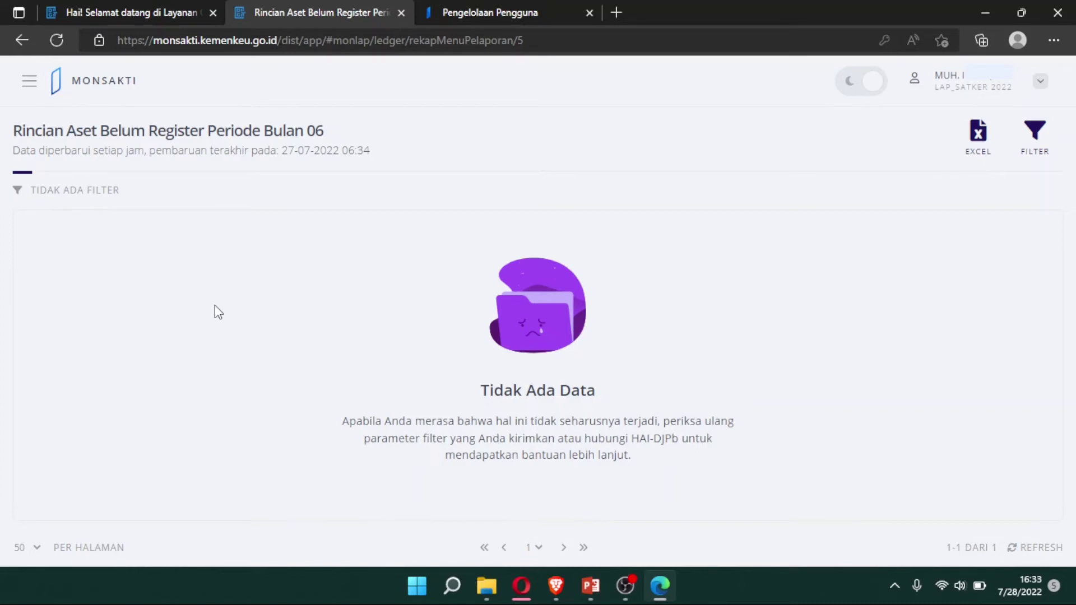
{"action": "left_click", "coordinate": [25, 39]}
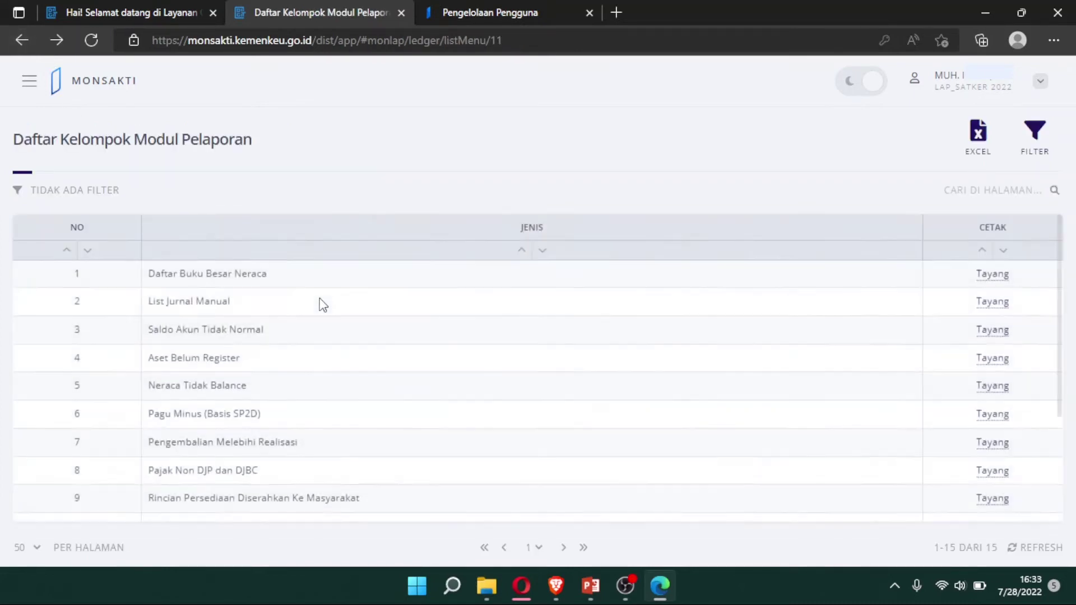
{"action": "left_click", "coordinate": [29, 82]}
{"action": "mouse_move", "coordinate": [140, 308]}
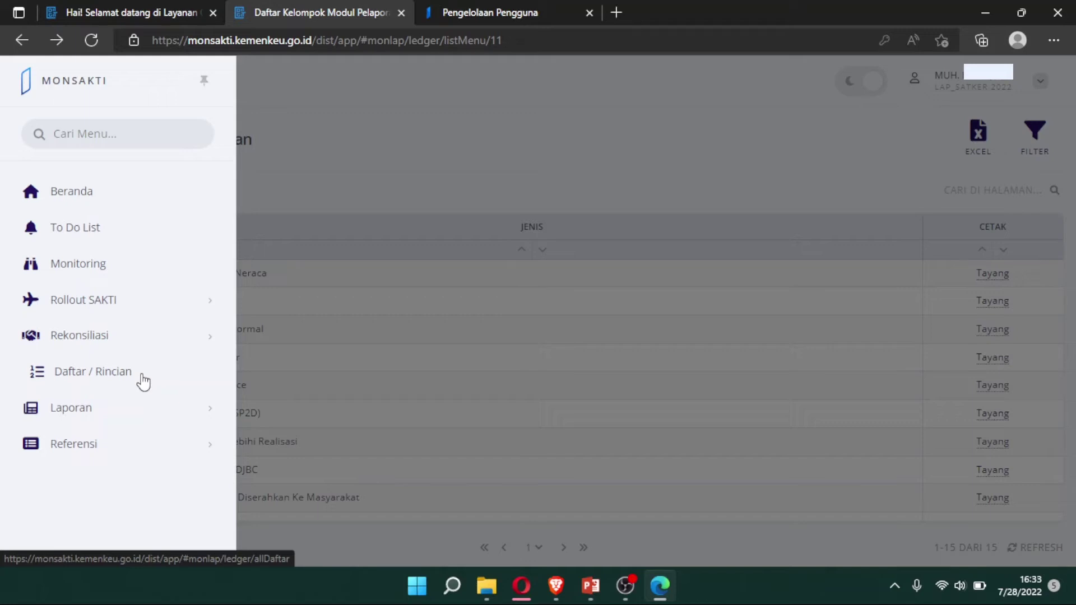
- Open Rekon Internal sorted by PERIODE ascending and view the empty 2022-07 ASET comparison
{"action": "mouse_move", "coordinate": [134, 351]}
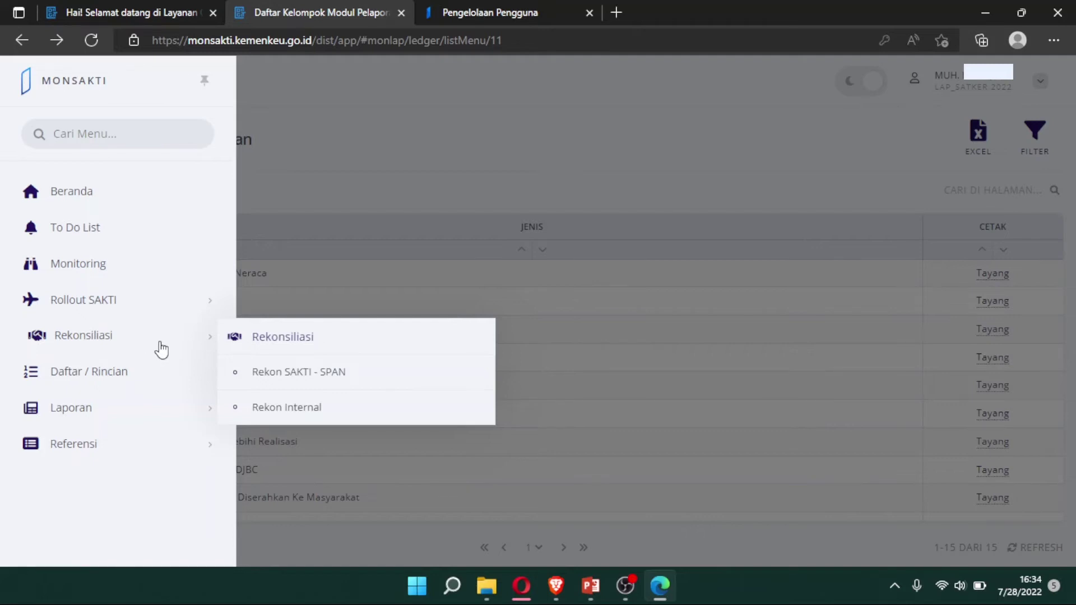
{"action": "left_click", "coordinate": [319, 419]}
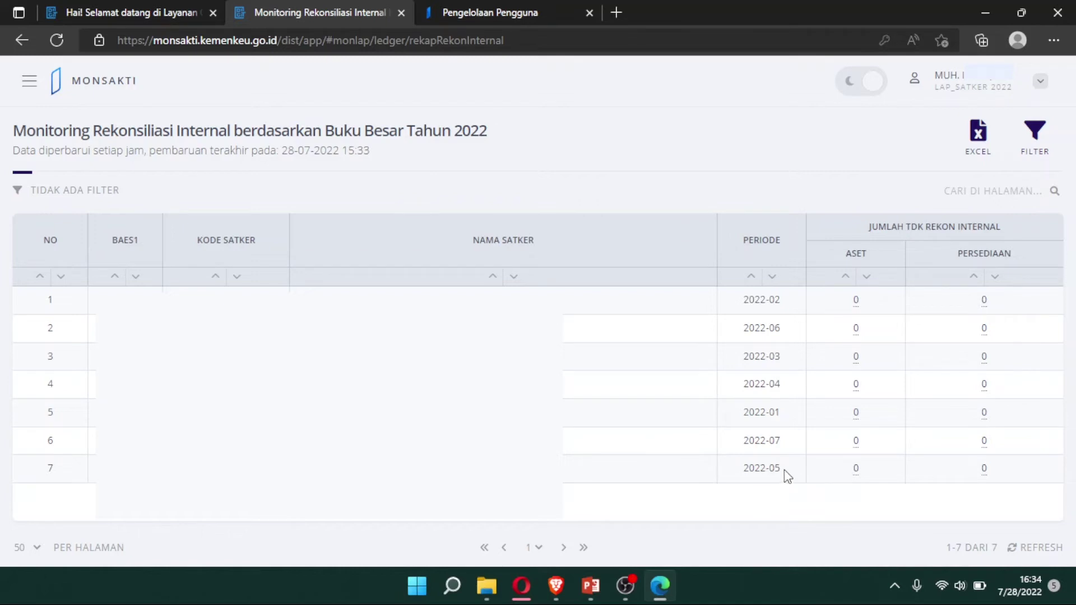
{"action": "left_click", "coordinate": [751, 276]}
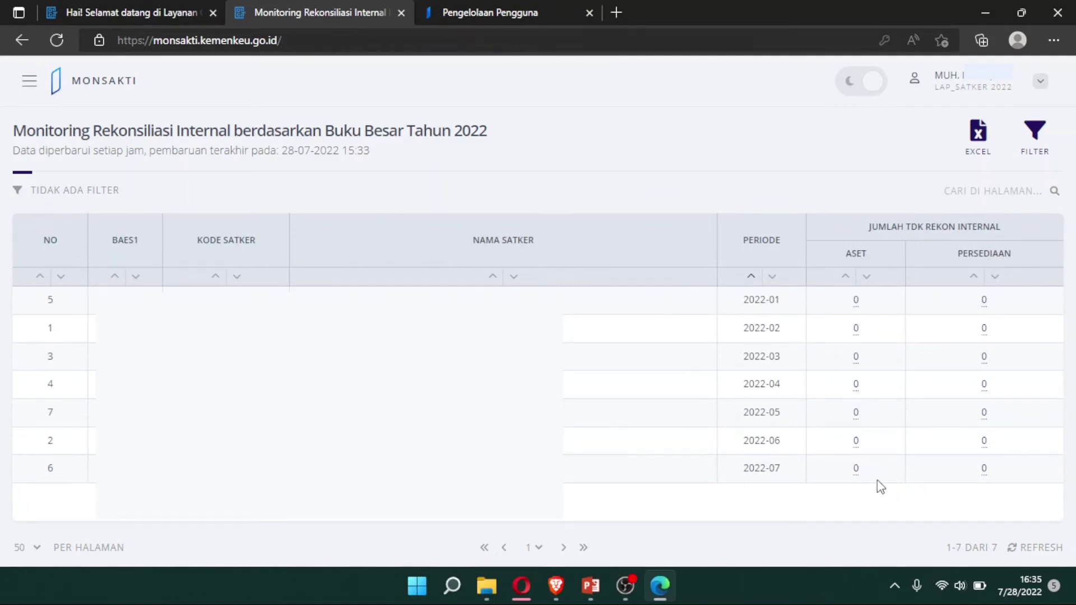
{"action": "left_click", "coordinate": [856, 470]}
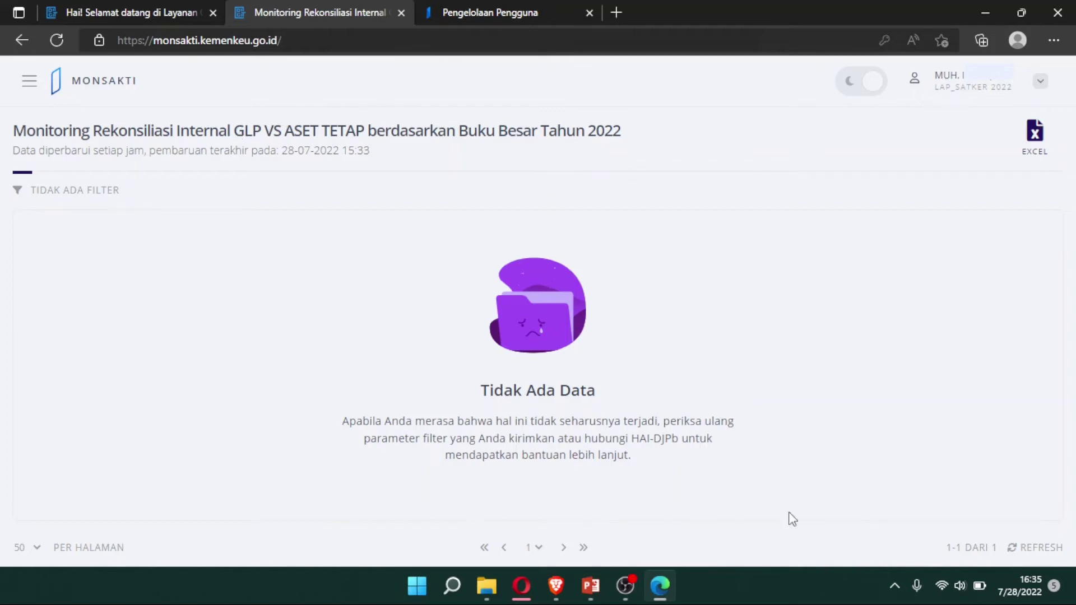
{"action": "left_click", "coordinate": [29, 80]}
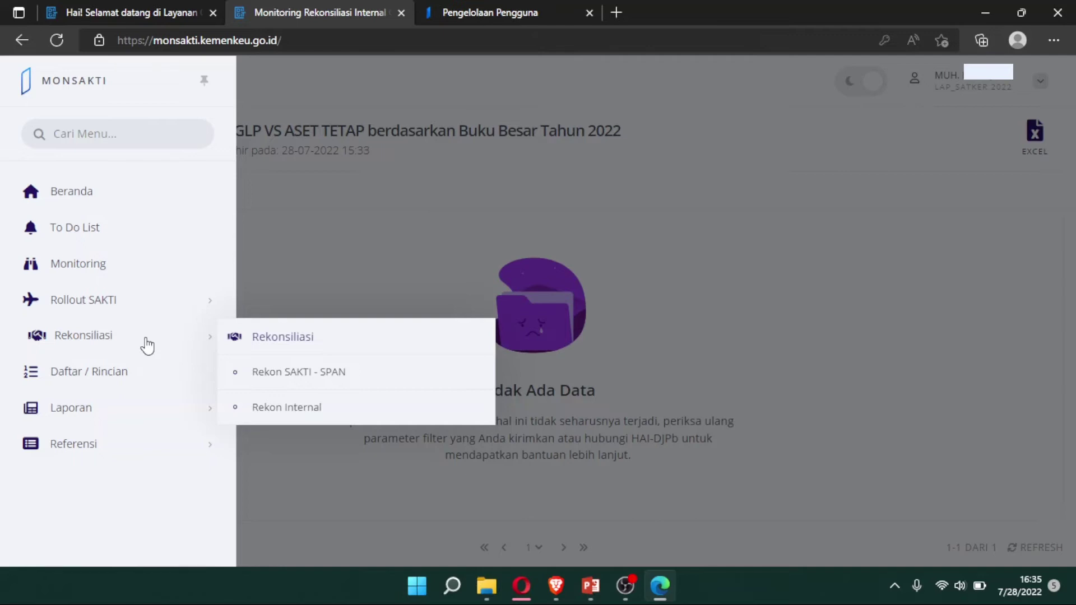
- Open Rekon SAKTI - SPAN and review the TDK columns and AKSI actions through 2022-07
{"action": "left_click", "coordinate": [316, 367]}
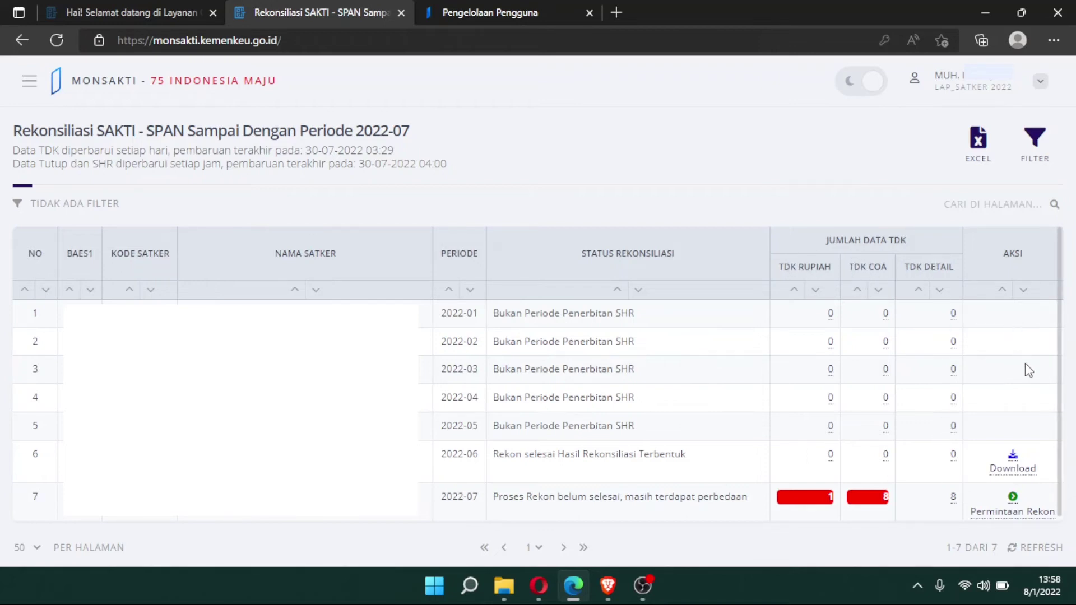
{"action": "scroll", "coordinate": [985, 414], "scroll_direction": "down", "scroll_amount": 1}
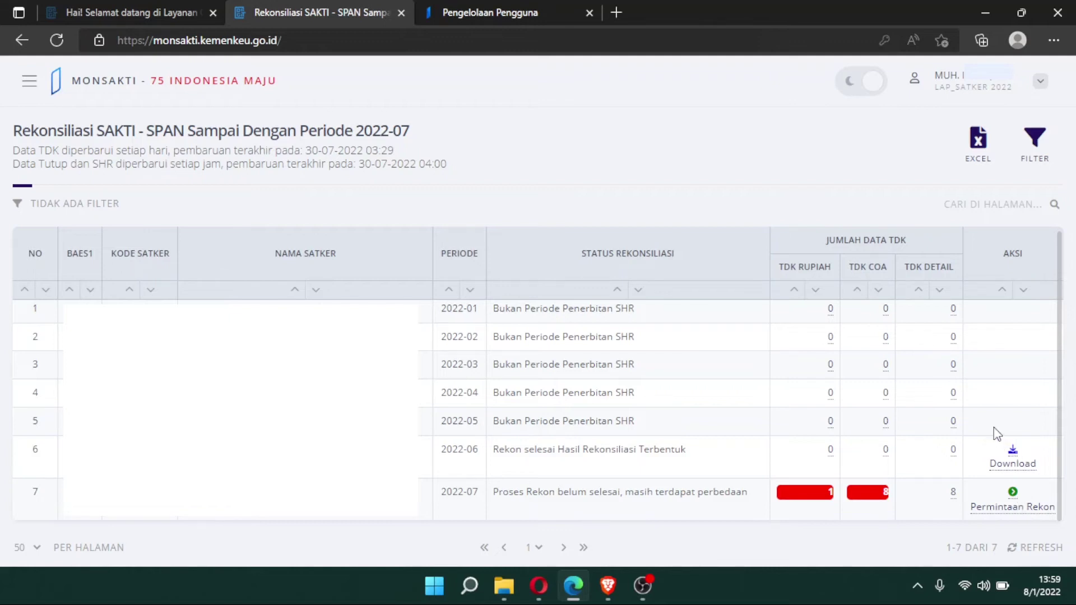
{"action": "key", "text": "alt+Left"}
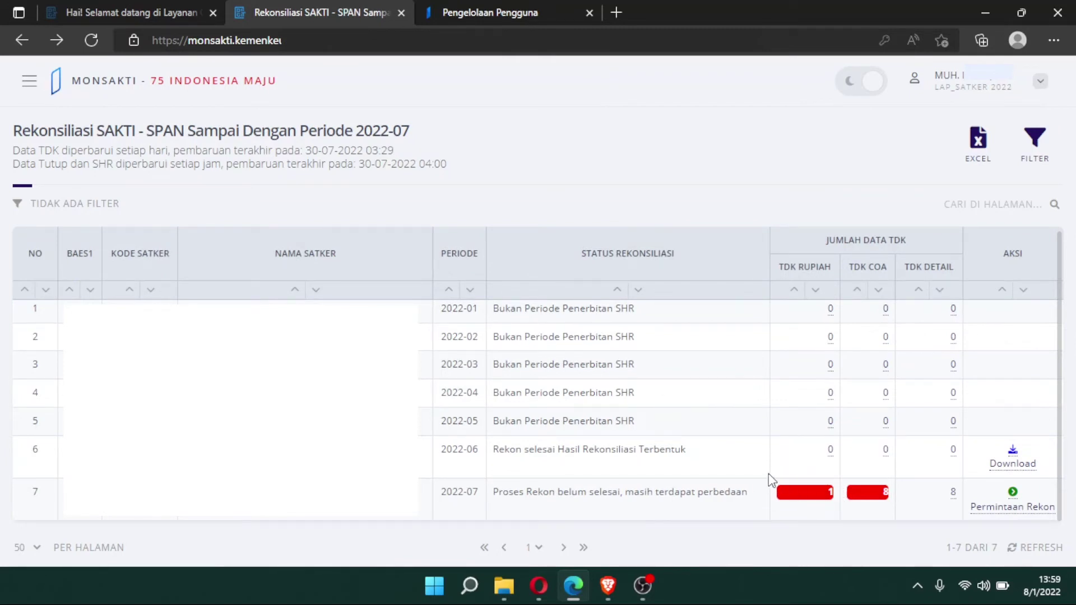
{"action": "left_click", "coordinate": [830, 499]}
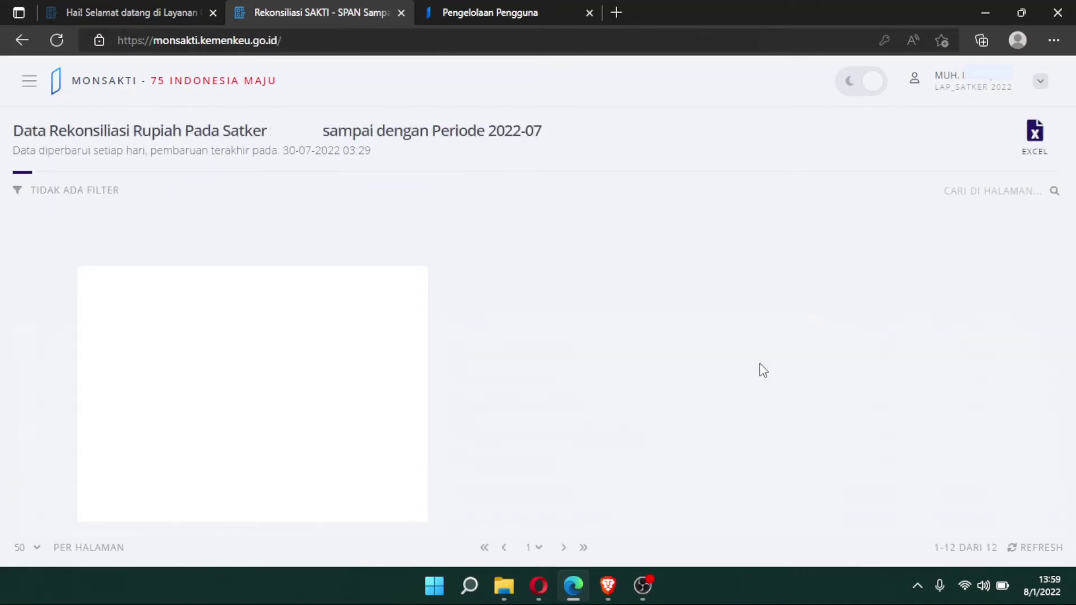
{"action": "scroll", "coordinate": [763, 370], "scroll_direction": "down", "scroll_amount": 2}
{"action": "scroll", "coordinate": [761, 384], "scroll_direction": "up", "scroll_amount": 2}
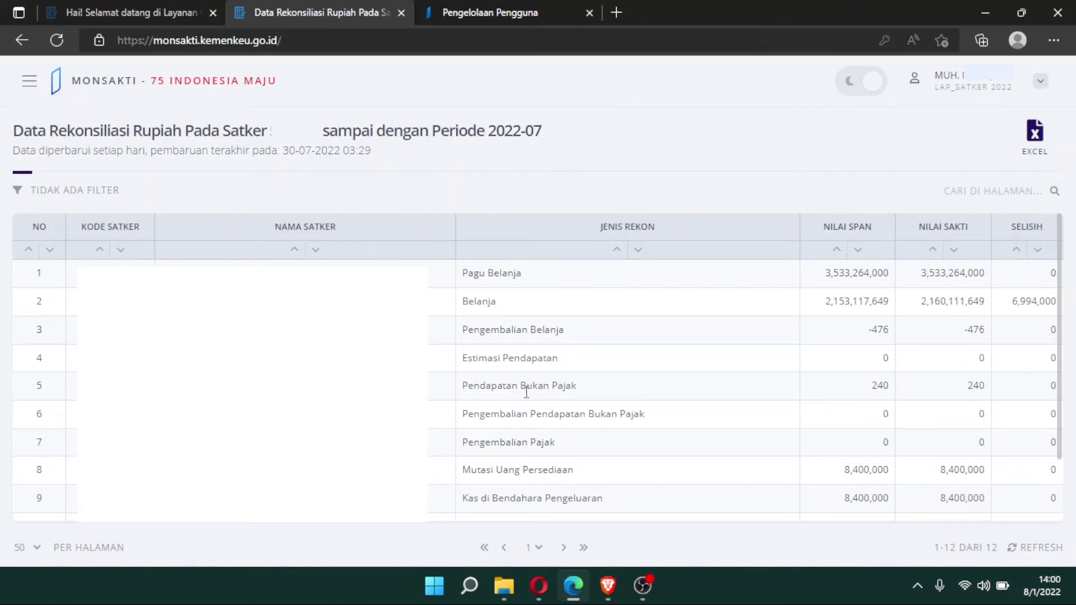
{"action": "scroll", "coordinate": [526, 393], "scroll_direction": "down", "scroll_amount": 2}
{"action": "scroll", "coordinate": [609, 420], "scroll_direction": "up", "scroll_amount": 2}
{"action": "double_click", "coordinate": [466, 305]}
{"action": "left_click_drag", "start_coordinate": [826, 310], "coordinate": [923, 307]}
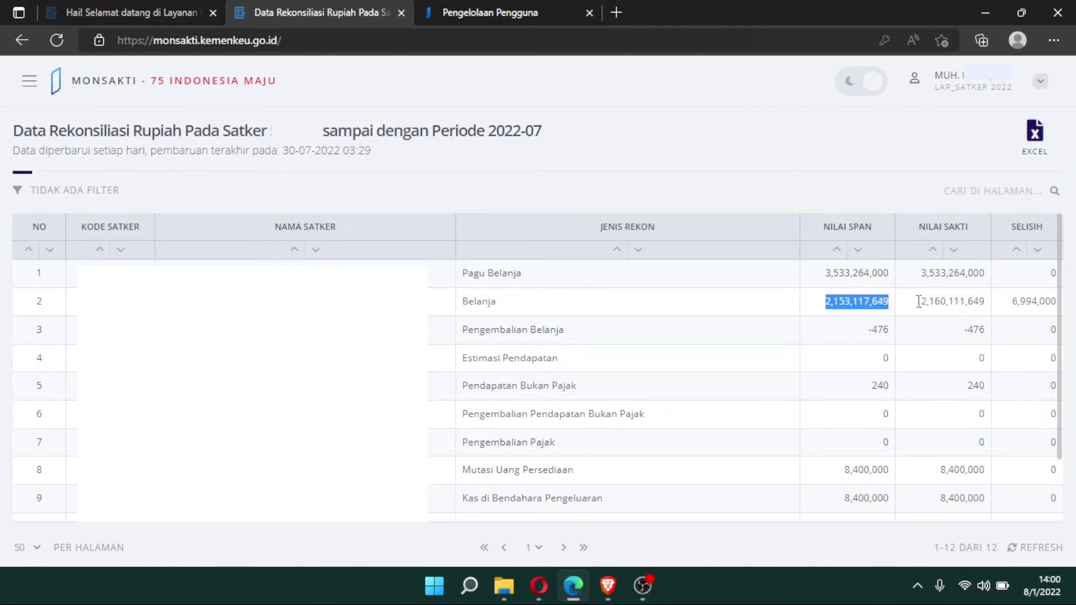
{"action": "left_click", "coordinate": [1006, 307]}
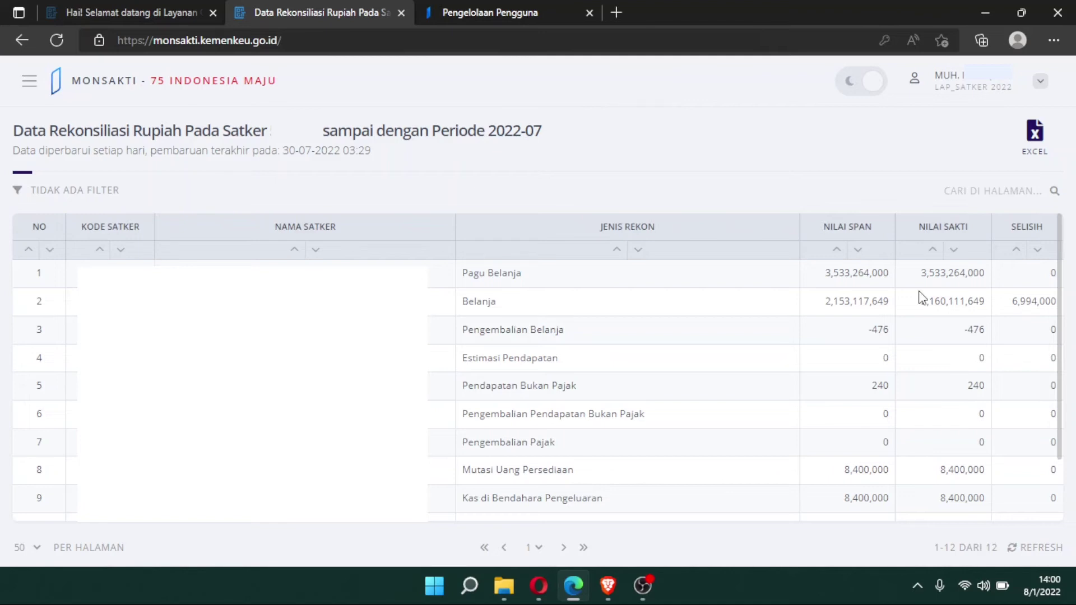
{"action": "scroll", "coordinate": [711, 379], "scroll_direction": "down", "scroll_amount": 2}
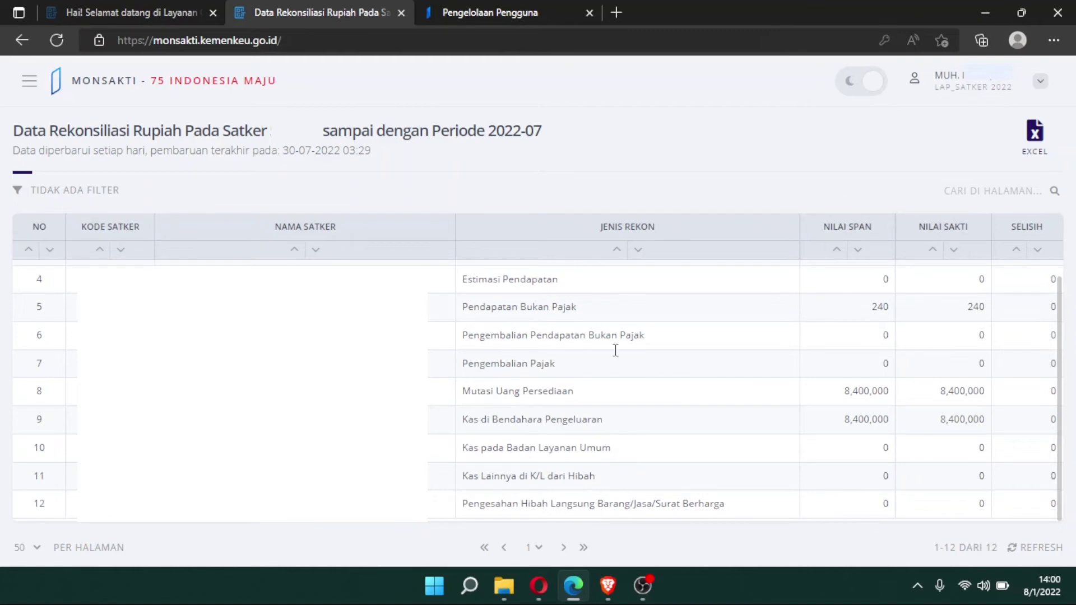
{"action": "scroll", "coordinate": [819, 444], "scroll_direction": "up", "scroll_amount": 2}
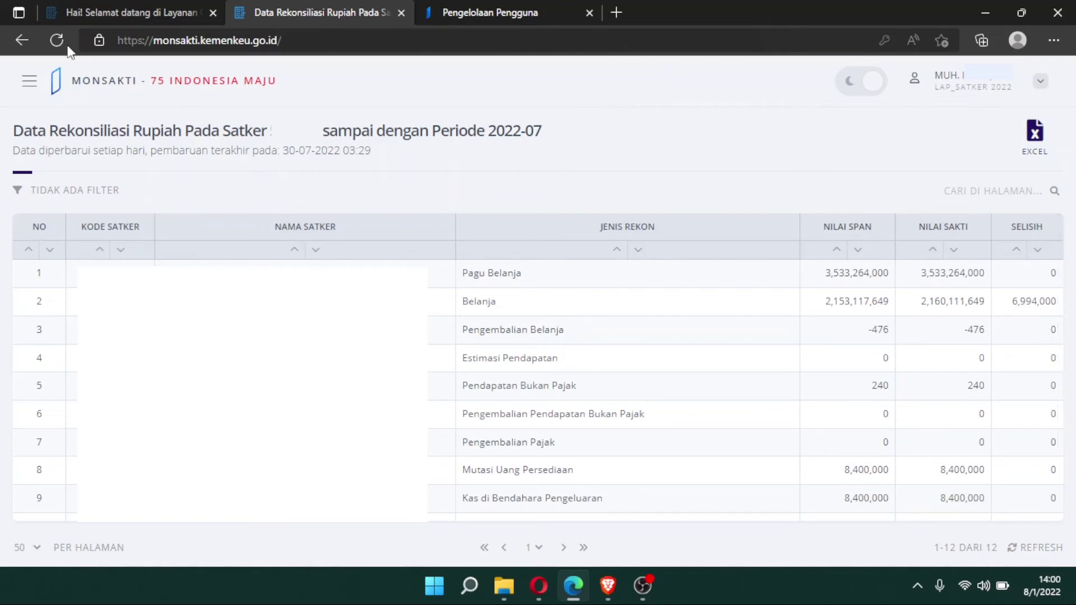
- Inspect the 8 TDK COA Belanja differences for 2022-07, then return to the reconciliation list
{"action": "left_click", "coordinate": [10, 36]}
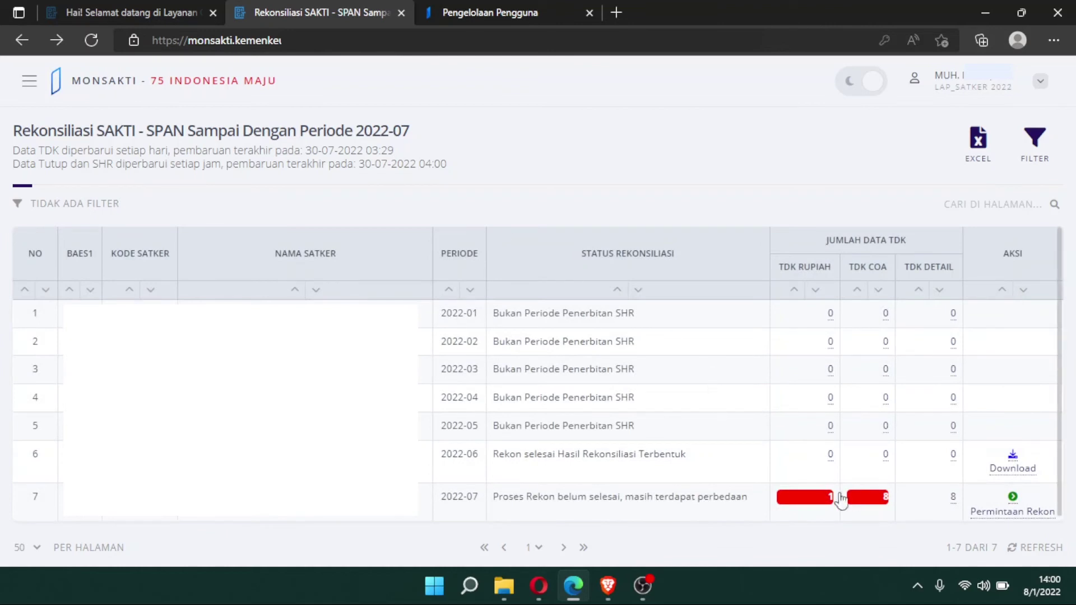
{"action": "left_click", "coordinate": [884, 503]}
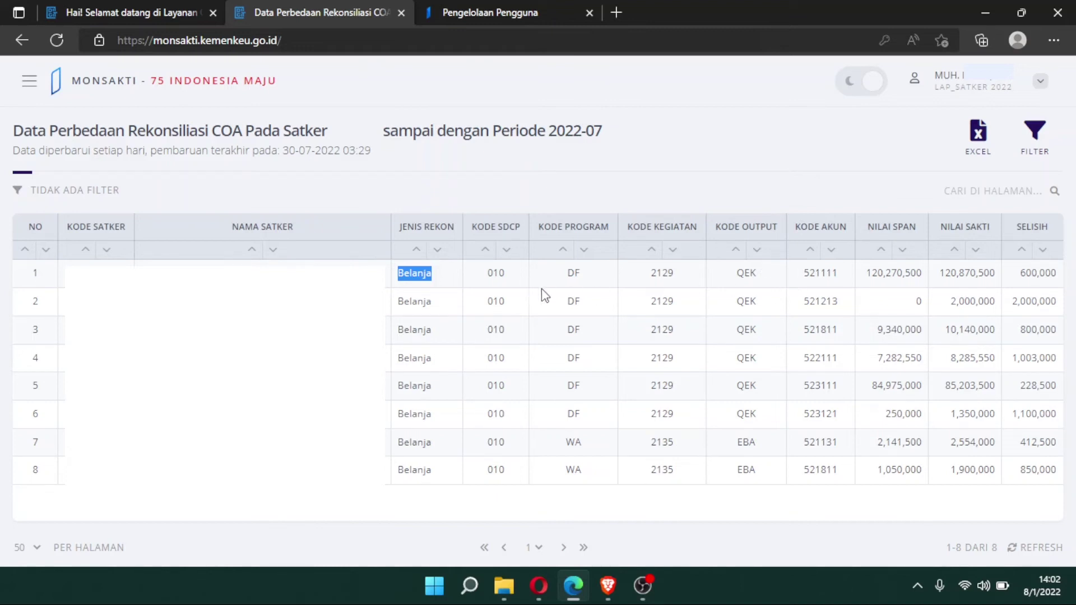
{"action": "left_click_drag", "start_coordinate": [562, 292], "coordinate": [996, 275]}
{"action": "left_click", "coordinate": [855, 288]}
{"action": "left_click", "coordinate": [936, 334]}
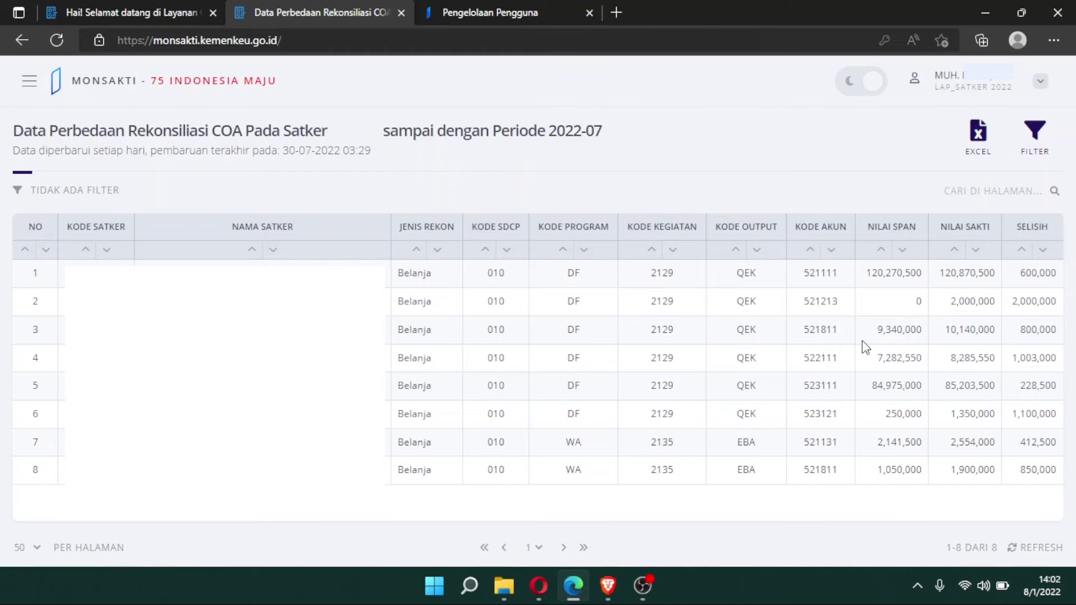
{"action": "left_click", "coordinate": [22, 40]}
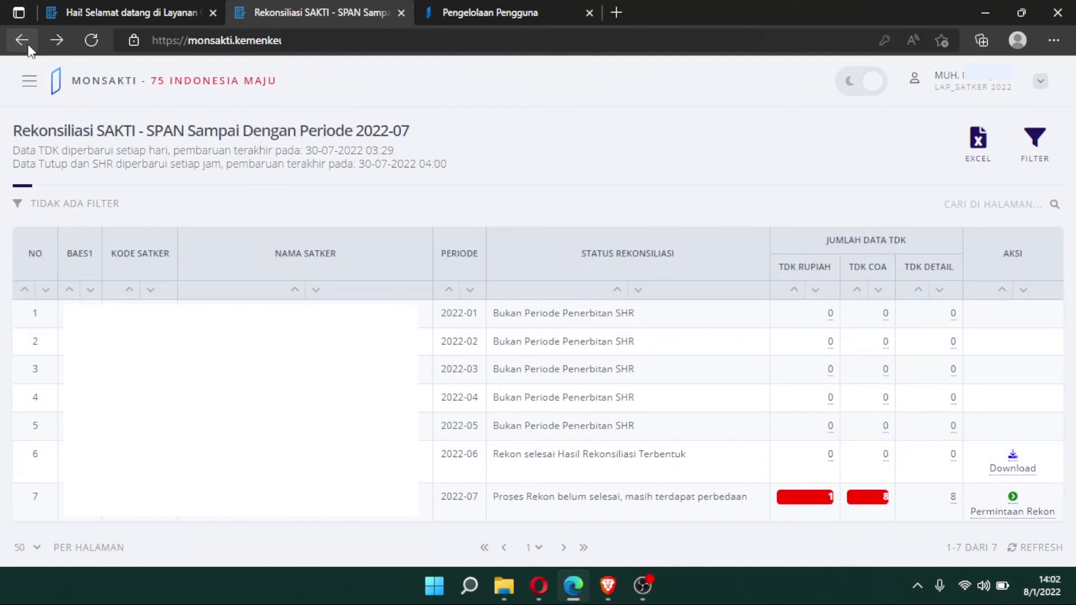
- Open the 8 TDK Detail documents for 2022-07 and check row 1: SPAN 0, SAKTI 228,500
{"action": "left_click", "coordinate": [953, 500]}
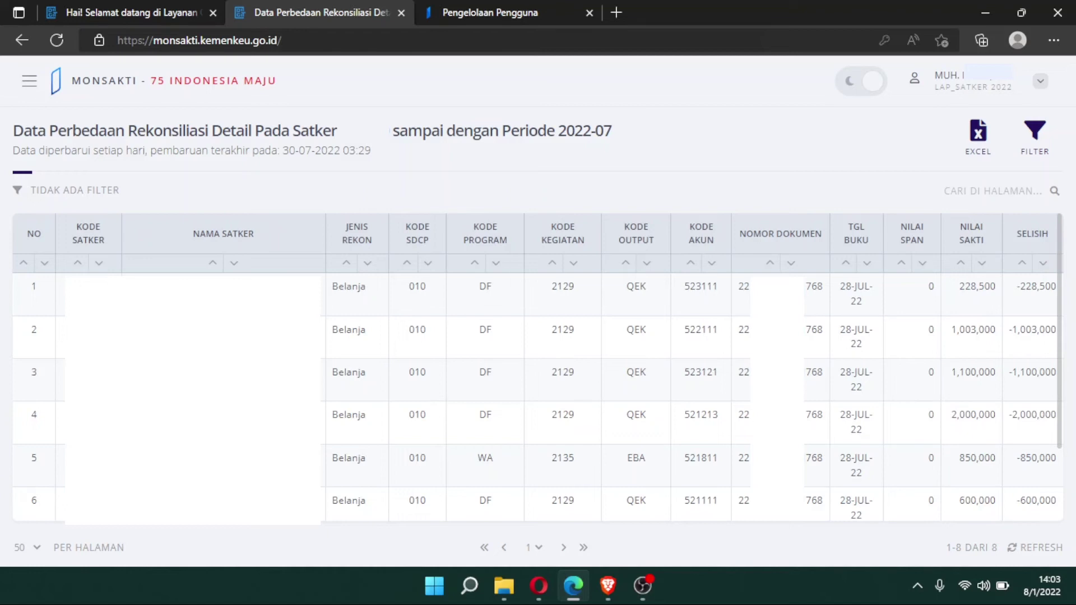
{"action": "left_click_drag", "start_coordinate": [742, 307], "coordinate": [819, 300]}
{"action": "left_click", "coordinate": [838, 306]}
{"action": "double_click", "coordinate": [939, 300]}
{"action": "left_click_drag", "start_coordinate": [959, 302], "coordinate": [994, 309]}
{"action": "left_click", "coordinate": [982, 311]}
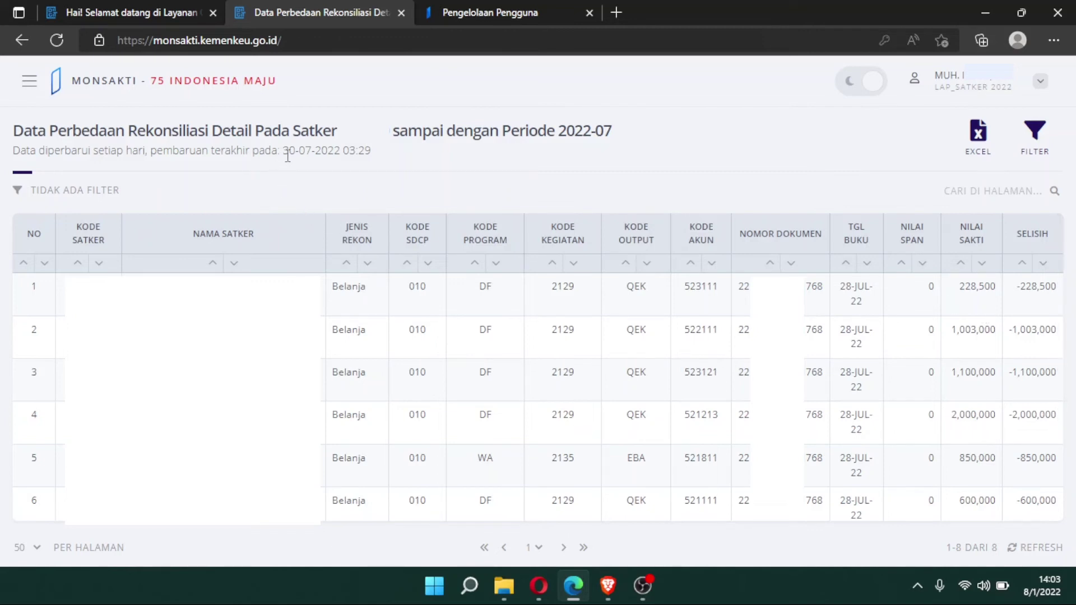
{"action": "left_click_drag", "start_coordinate": [282, 150], "coordinate": [374, 172]}
{"action": "left_click", "coordinate": [444, 180]}
{"action": "left_click_drag", "start_coordinate": [8, 157], "coordinate": [287, 167]}
{"action": "left_click", "coordinate": [288, 169]}
{"action": "left_click_drag", "start_coordinate": [287, 163], "coordinate": [377, 168]}
{"action": "left_click", "coordinate": [397, 169]}
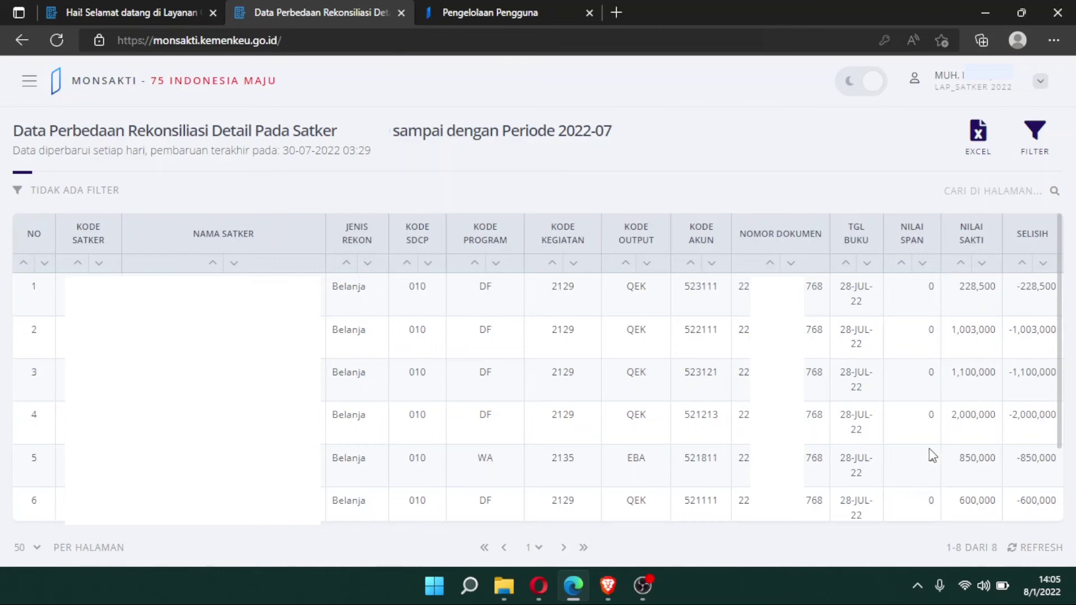
{"action": "scroll", "coordinate": [929, 449], "scroll_direction": "down", "scroll_amount": 3}
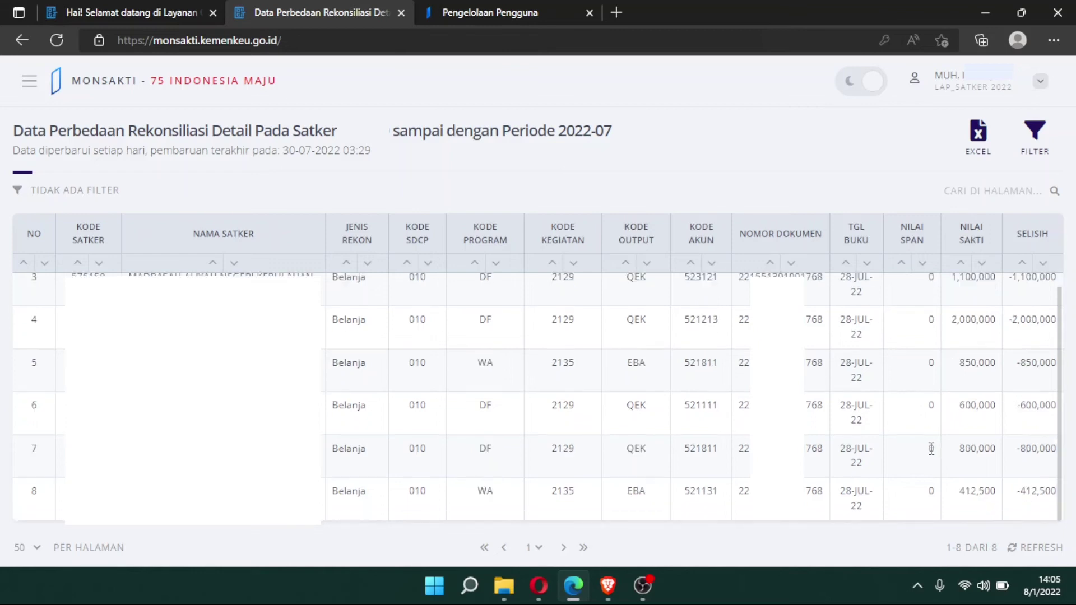
{"action": "scroll", "coordinate": [930, 449], "scroll_direction": "up", "scroll_amount": 3}
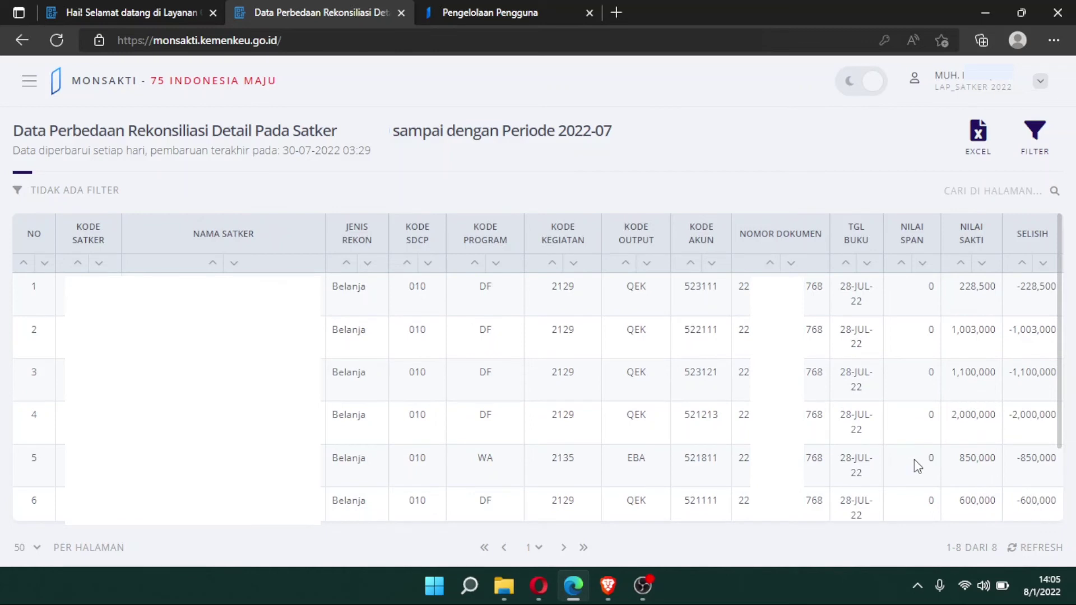
{"action": "left_click", "coordinate": [23, 45]}
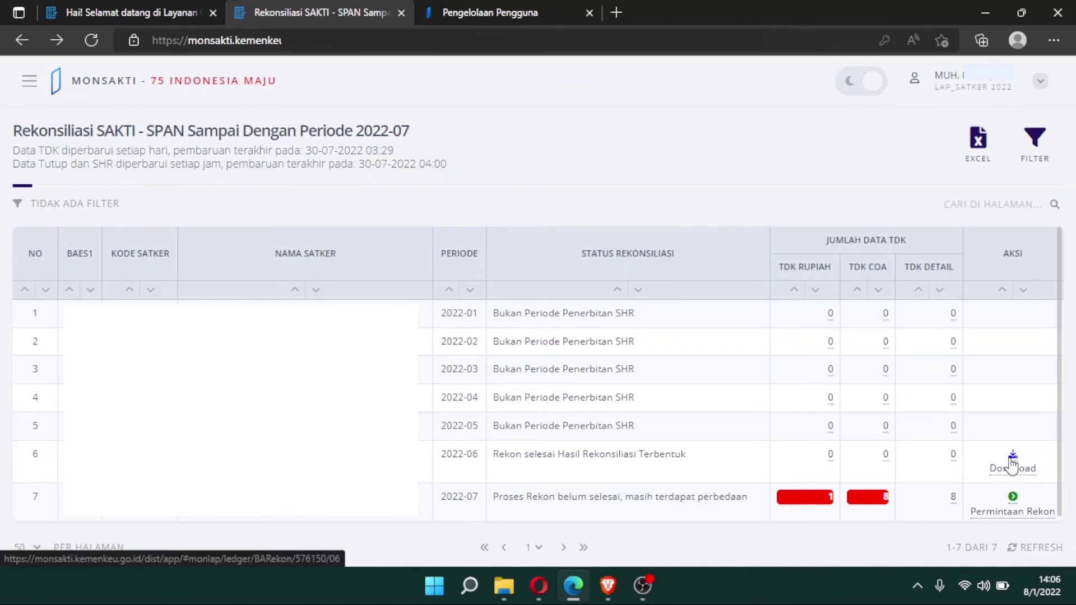
- Open the Download result for the completed 2022-06 reconciliation row
{"action": "left_click", "coordinate": [1012, 466]}
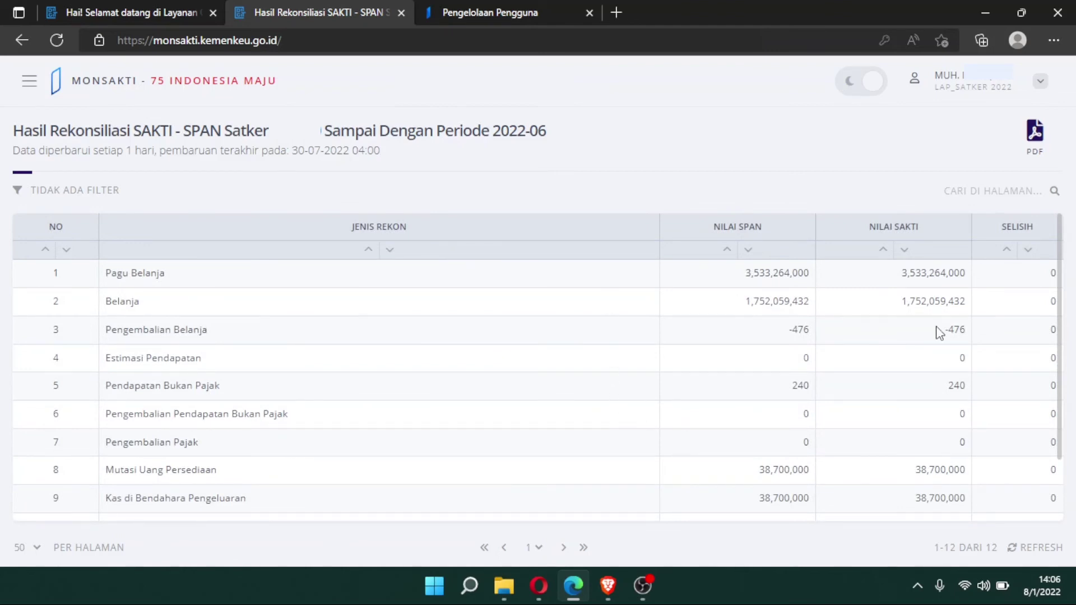
- Export the 2022-06 result as PDF and check its zero differences across 12 items, then return to the list
{"action": "scroll", "coordinate": [997, 305], "scroll_direction": "down", "scroll_amount": 2}
{"action": "scroll", "coordinate": [1000, 305], "scroll_direction": "up", "scroll_amount": 2}
{"action": "left_click", "coordinate": [1040, 135]}
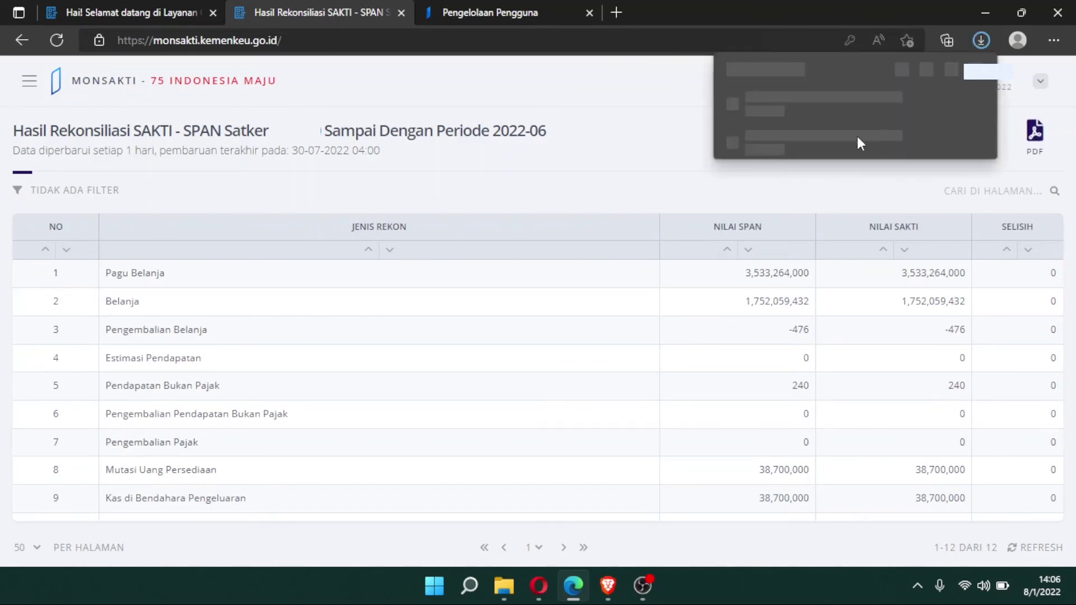
{"action": "left_click", "coordinate": [839, 108]}
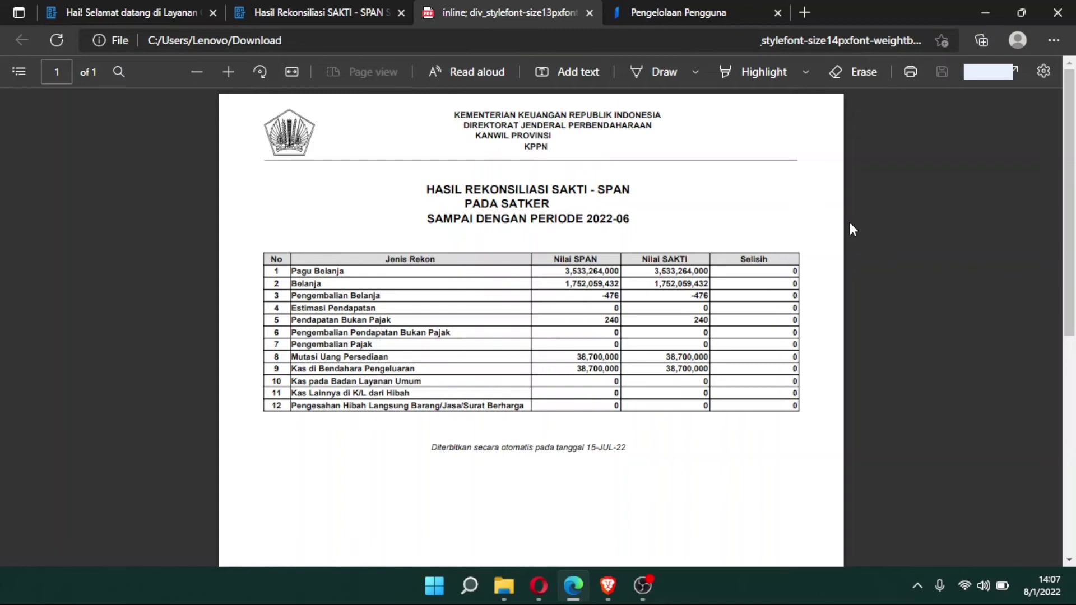
{"action": "left_click", "coordinate": [589, 12]}
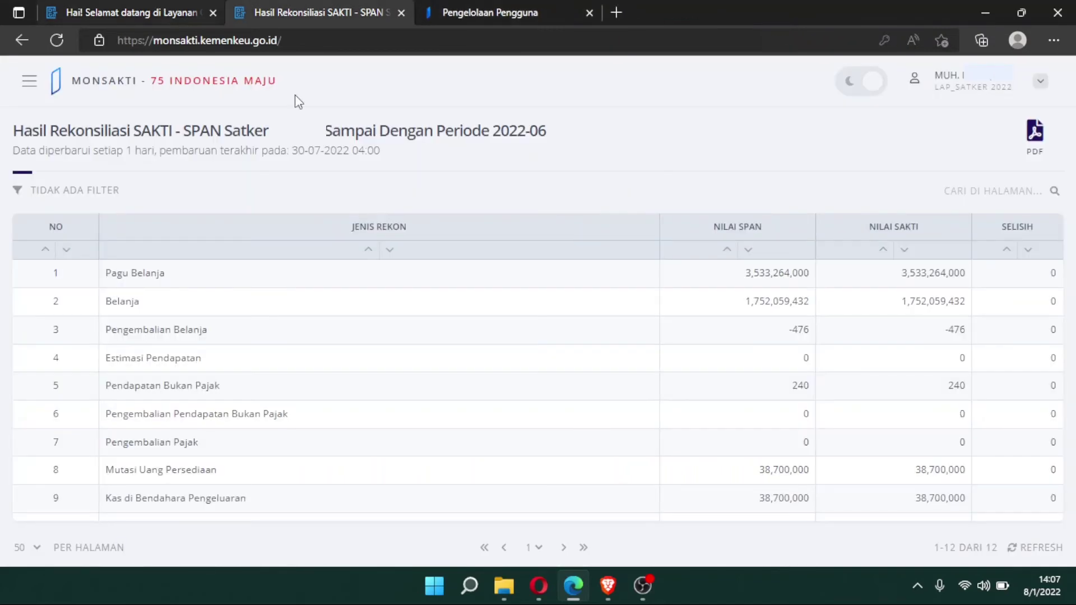
{"action": "scroll", "coordinate": [880, 360], "scroll_direction": "down", "scroll_amount": 2}
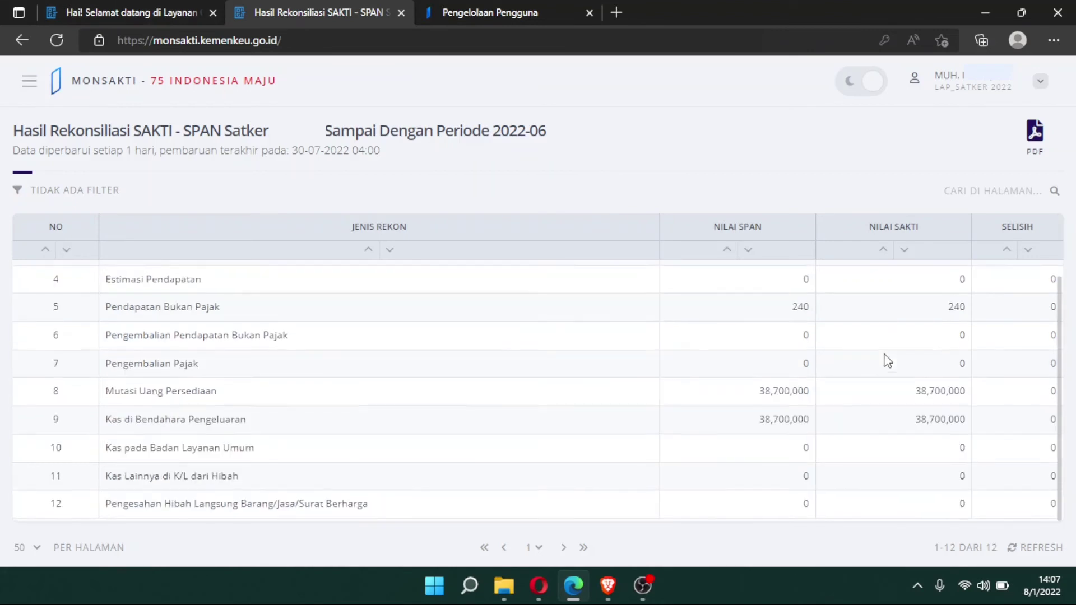
{"action": "left_click", "coordinate": [22, 40]}
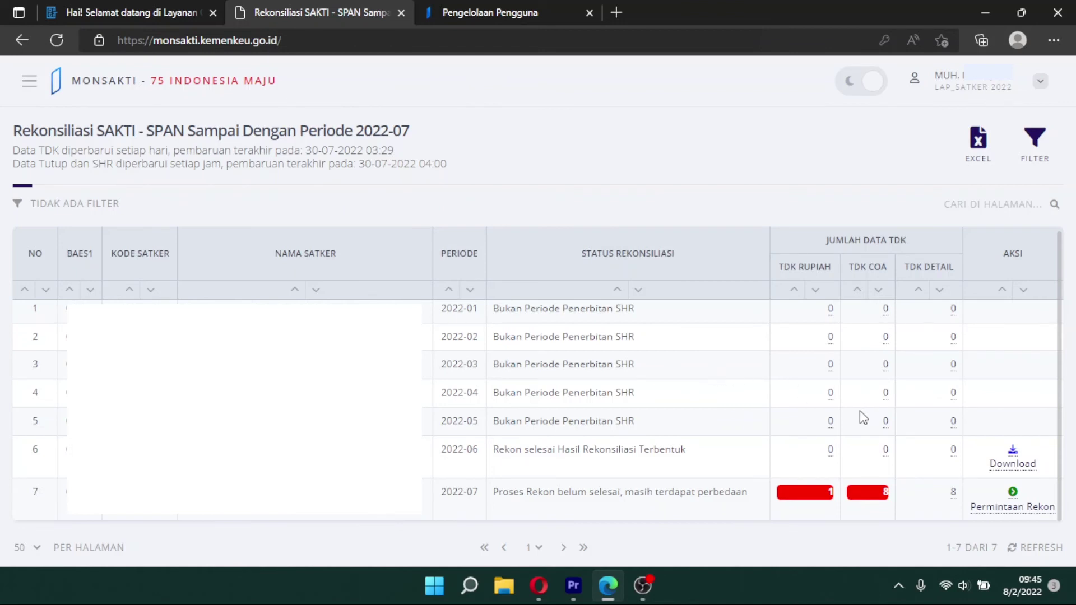
- Start Permintaan Rekon for 2022-07 with SELISIH KARENA DATA SAKTI DOBEL as the difference explanation
{"action": "left_click", "coordinate": [1012, 503]}
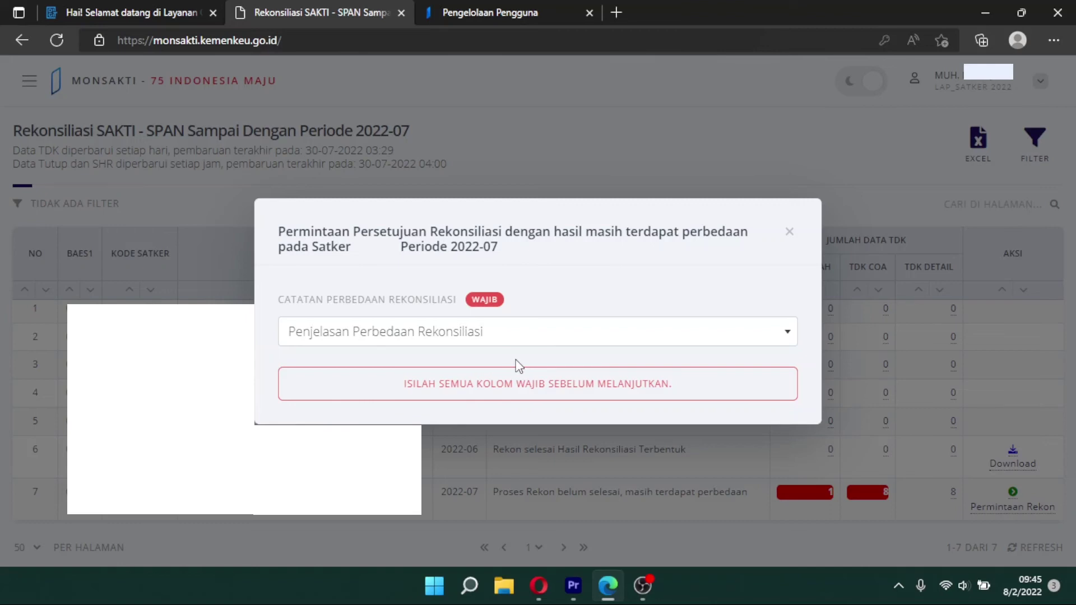
{"action": "left_click", "coordinate": [679, 335]}
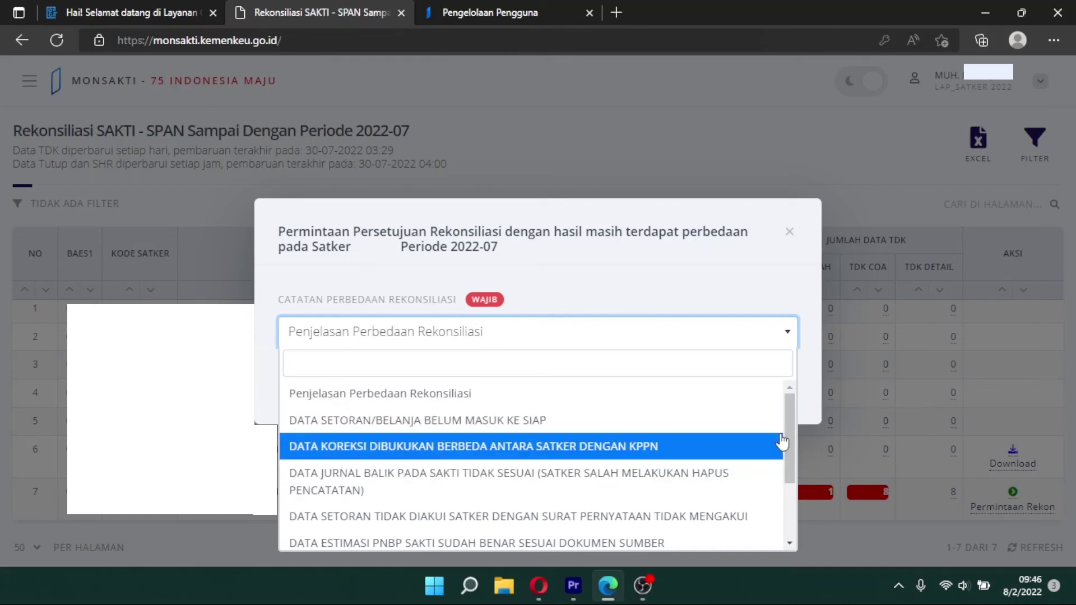
{"action": "left_click_drag", "start_coordinate": [788, 436], "coordinate": [791, 498]}
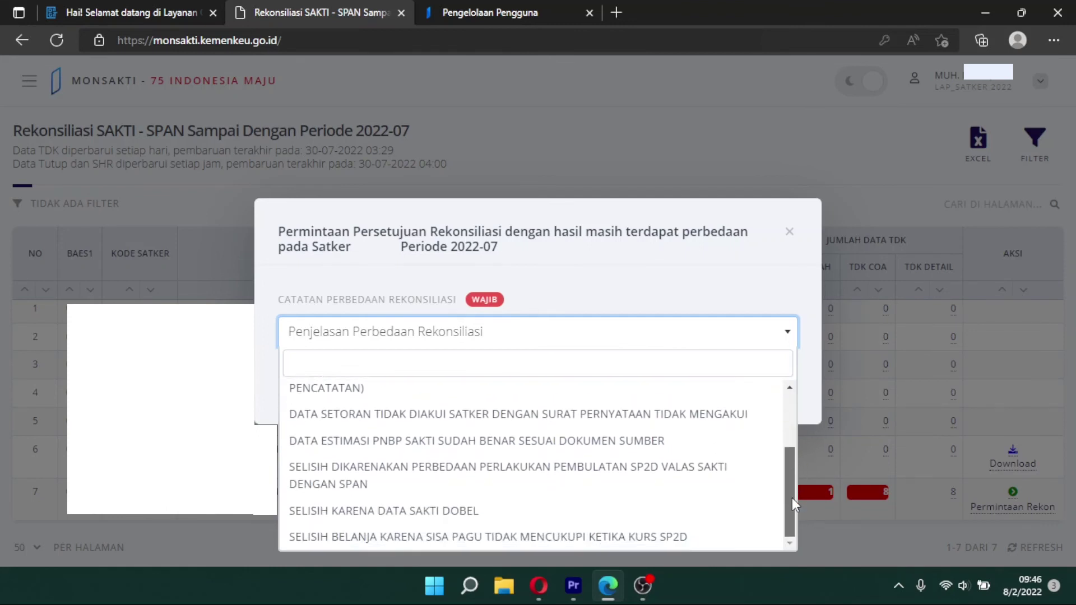
{"action": "left_click", "coordinate": [447, 519]}
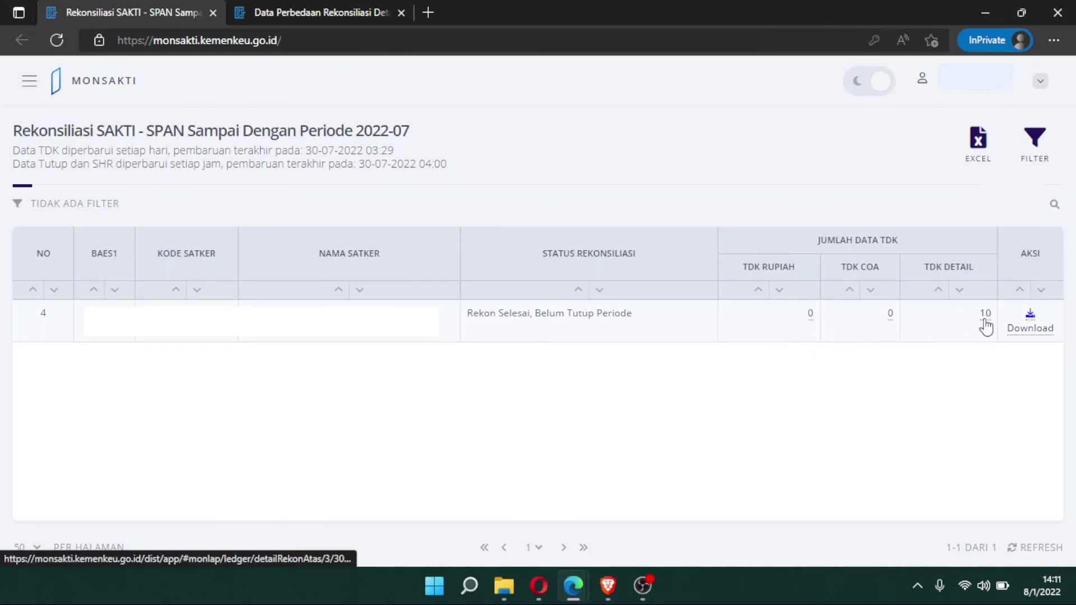
- Open the 10 TDK DETAIL differences through 2022-07 and scroll through the Mutasi Uang Persediaan and PNBP rows
{"action": "left_click", "coordinate": [985, 314]}
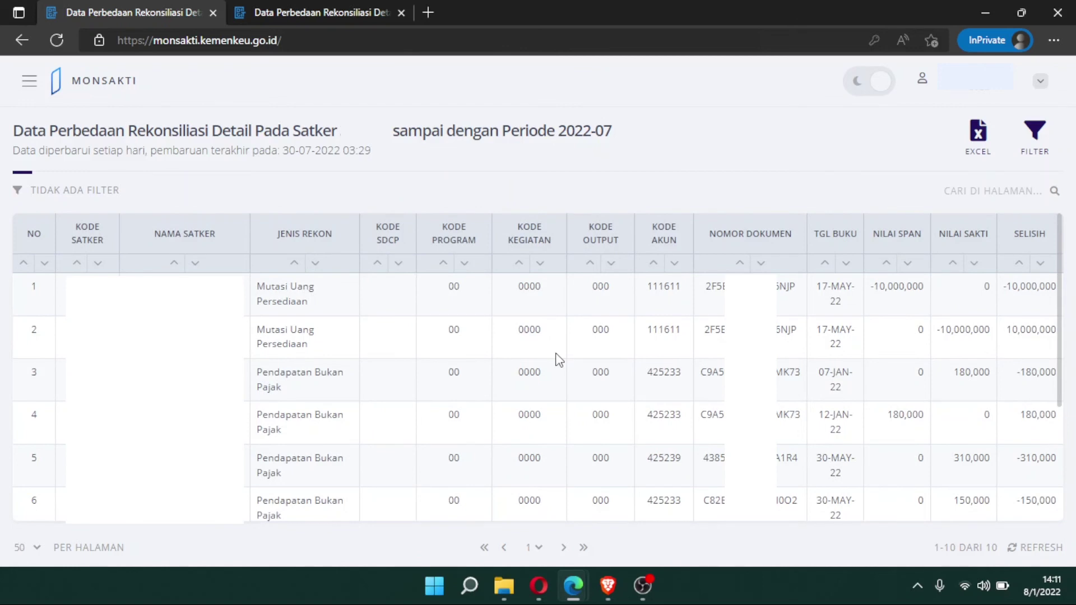
{"action": "scroll", "coordinate": [559, 361], "scroll_direction": "down", "scroll_amount": 3}
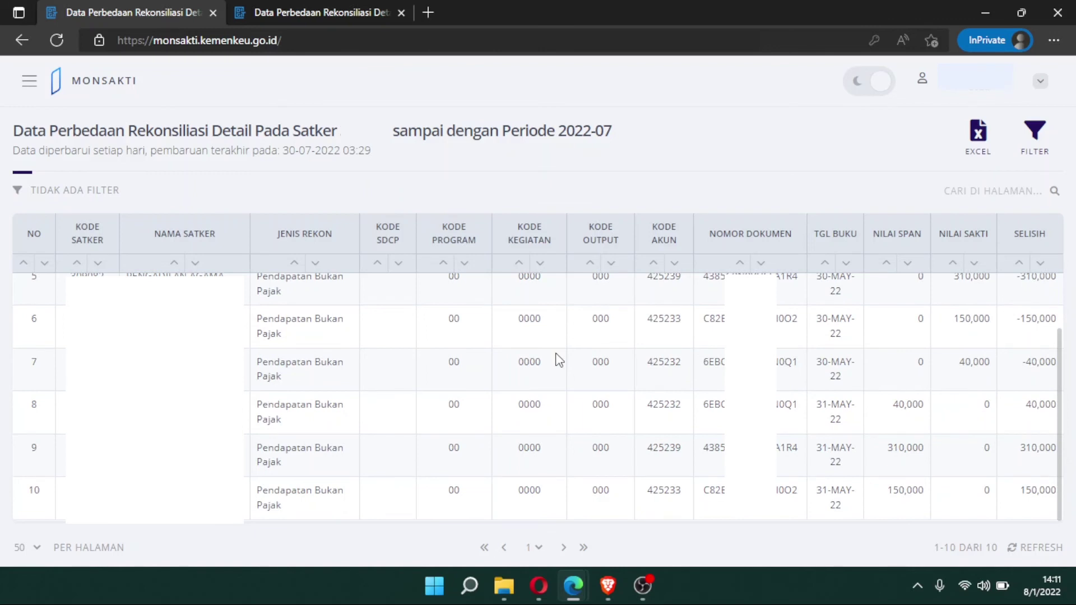
{"action": "scroll", "coordinate": [559, 360], "scroll_direction": "up", "scroll_amount": 3}
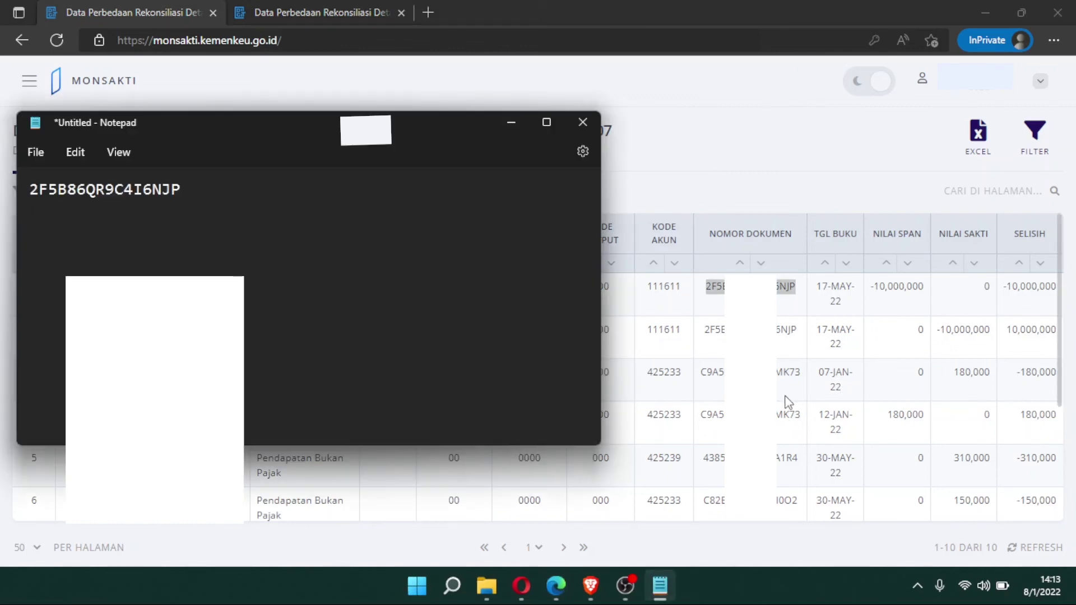
- Add the second version of row 2's document number below the first in Notepad and highlight the differing I and 1
{"action": "key", "text": "alt+Tab"}
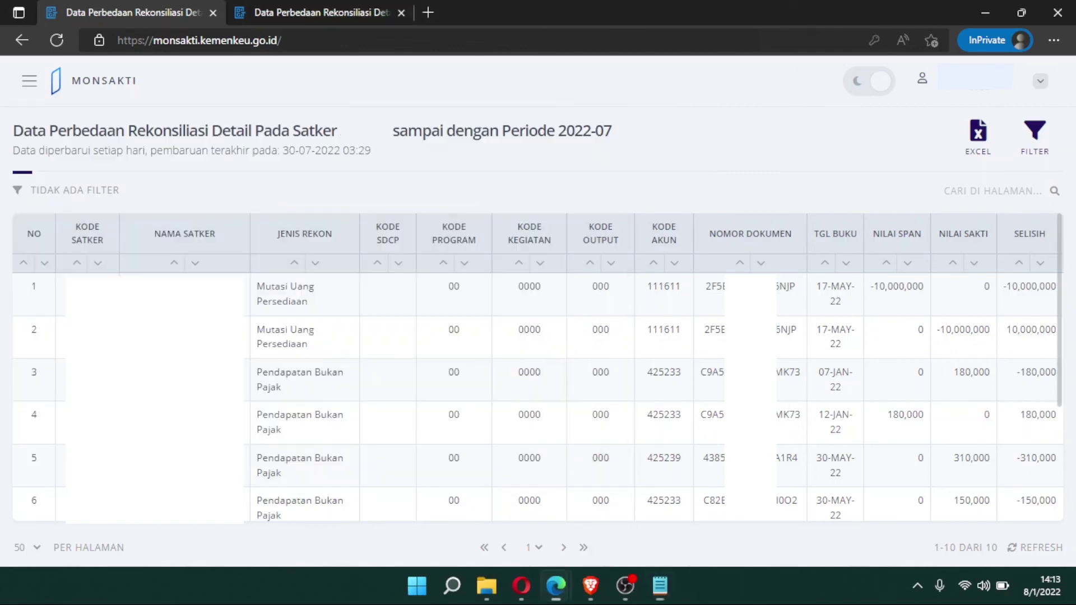
{"action": "left_click", "coordinate": [660, 586]}
{"action": "key", "text": "Return"}
{"action": "type", "text": "2F5B86QR9C416NJP"}
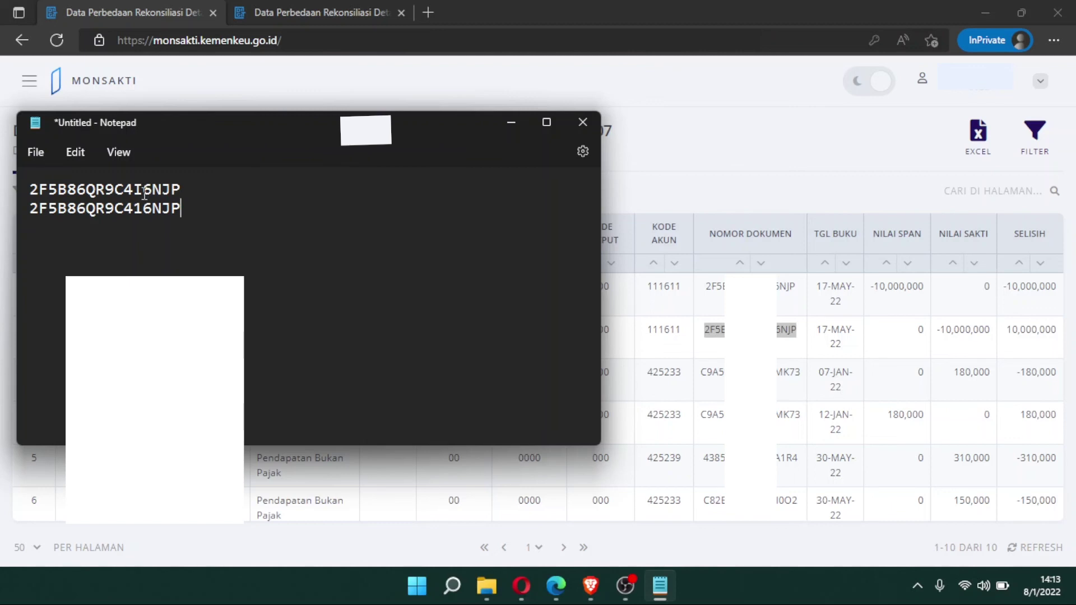
{"action": "left_click_drag", "start_coordinate": [143, 191], "coordinate": [134, 191]}
{"action": "left_click_drag", "start_coordinate": [143, 210], "coordinate": [135, 211]}
{"action": "left_click", "coordinate": [751, 163]}
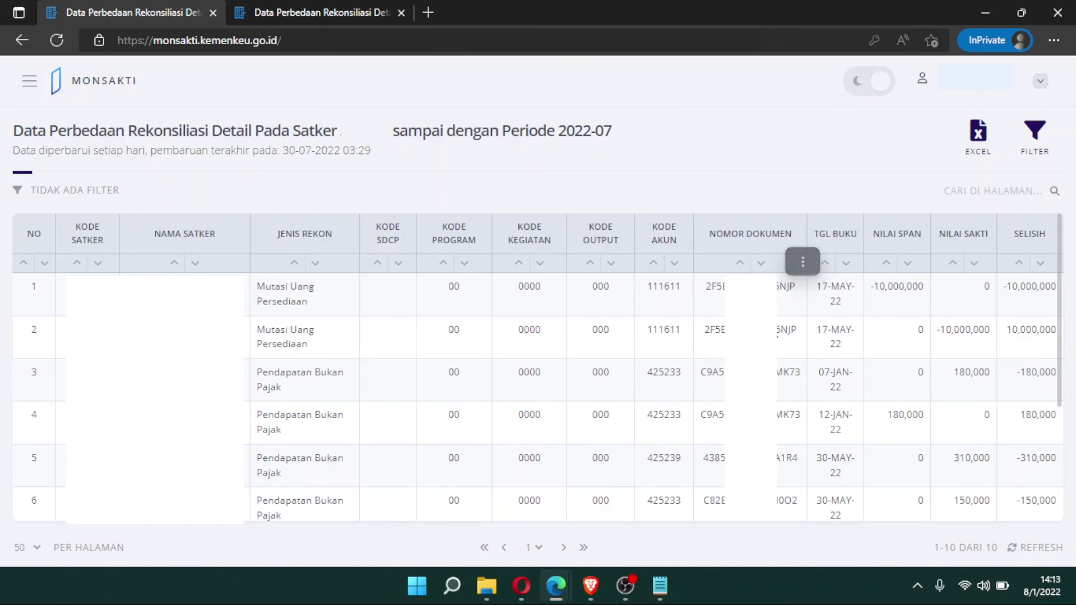
{"action": "double_click", "coordinate": [784, 331]}
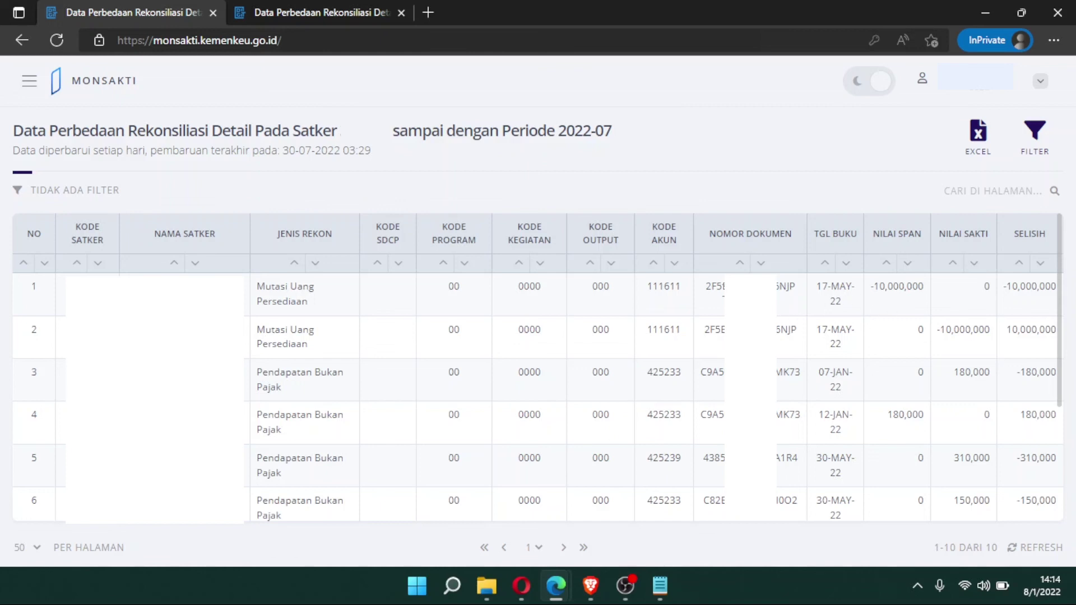
{"action": "double_click", "coordinate": [723, 296]}
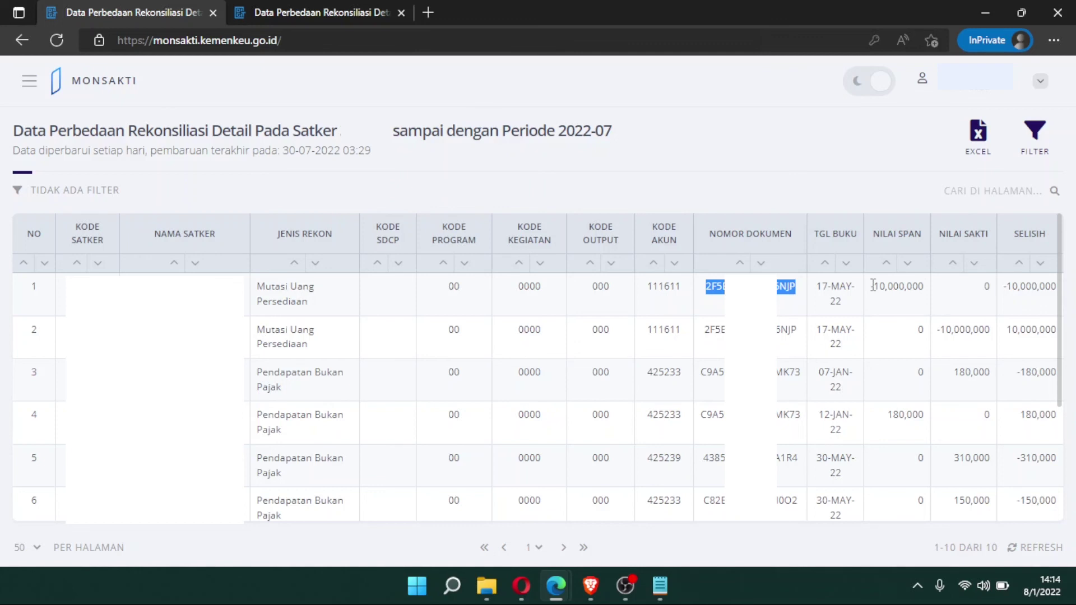
{"action": "left_click_drag", "start_coordinate": [873, 286], "coordinate": [1033, 331]}
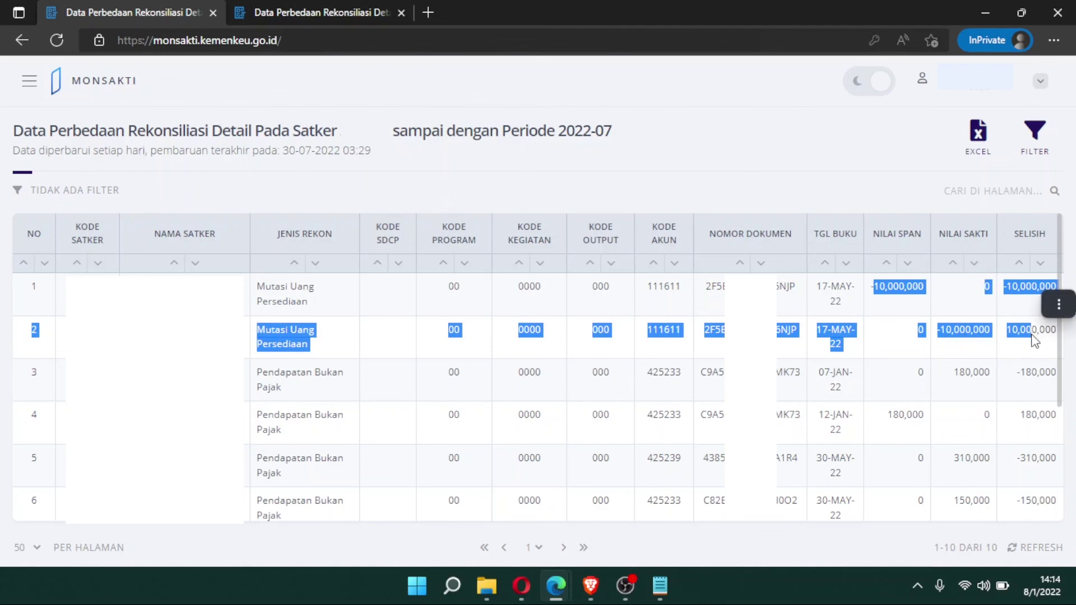
{"action": "left_click", "coordinate": [1033, 335]}
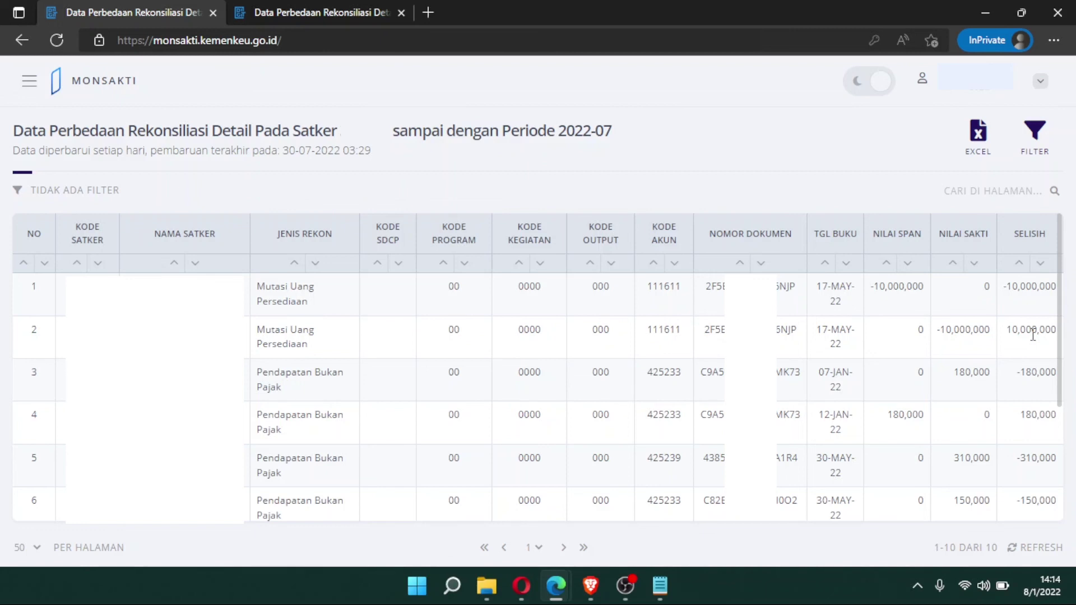
{"action": "left_click_drag", "start_coordinate": [868, 288], "coordinate": [983, 332]}
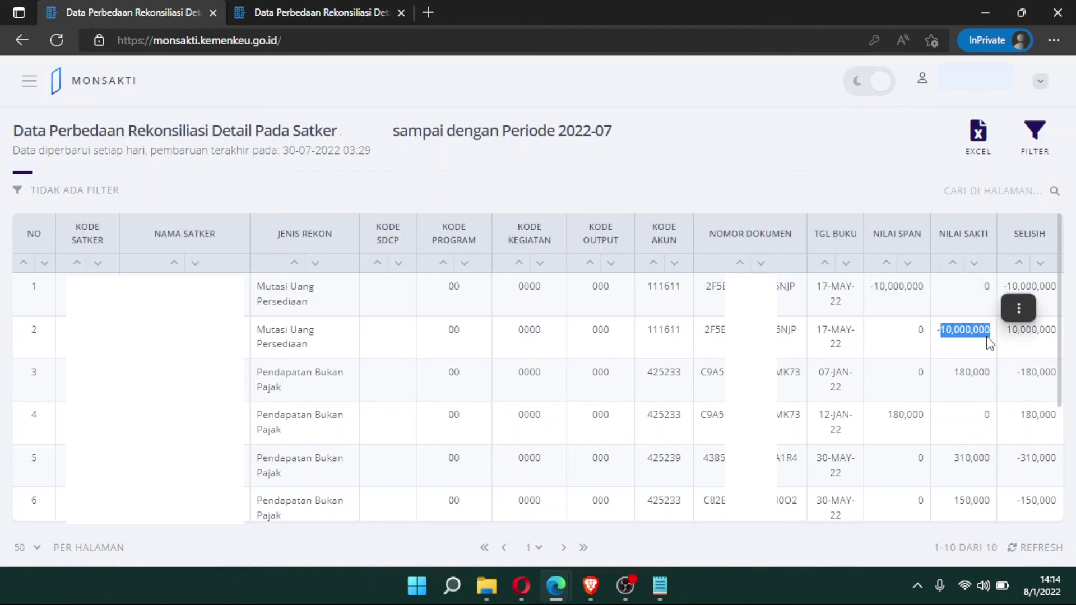
{"action": "left_click", "coordinate": [968, 344]}
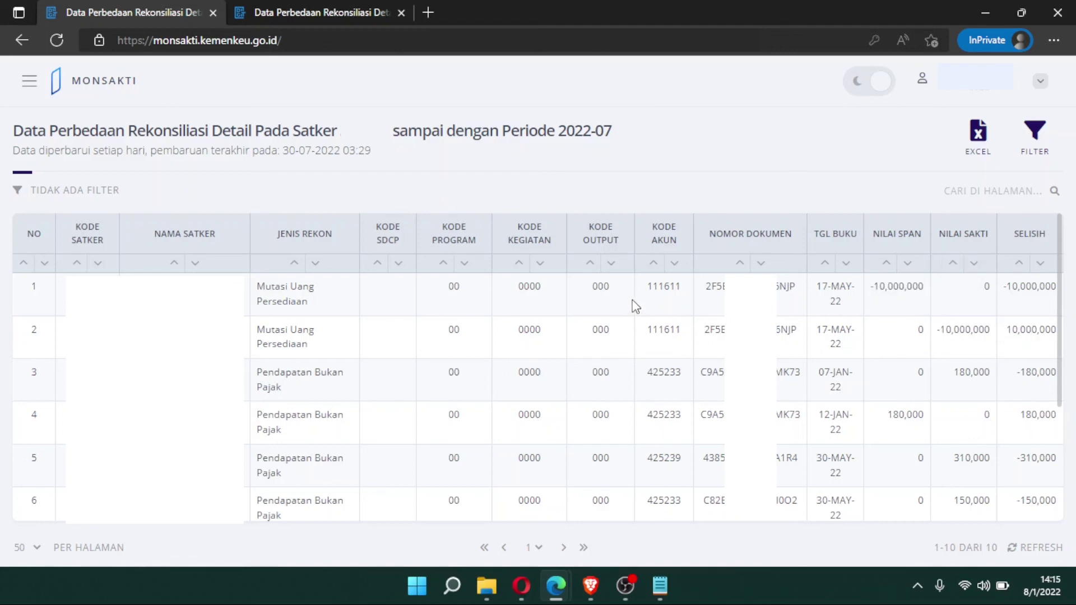
{"action": "left_click_drag", "start_coordinate": [446, 286], "coordinate": [704, 298]}
{"action": "left_click_drag", "start_coordinate": [446, 332], "coordinate": [690, 350]}
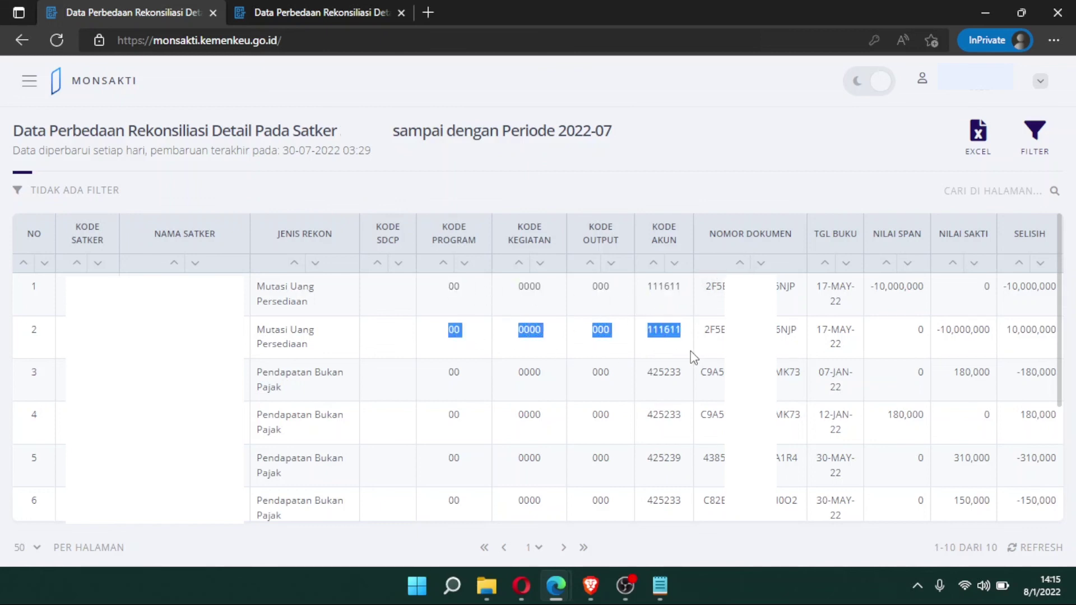
{"action": "left_click", "coordinate": [952, 338]}
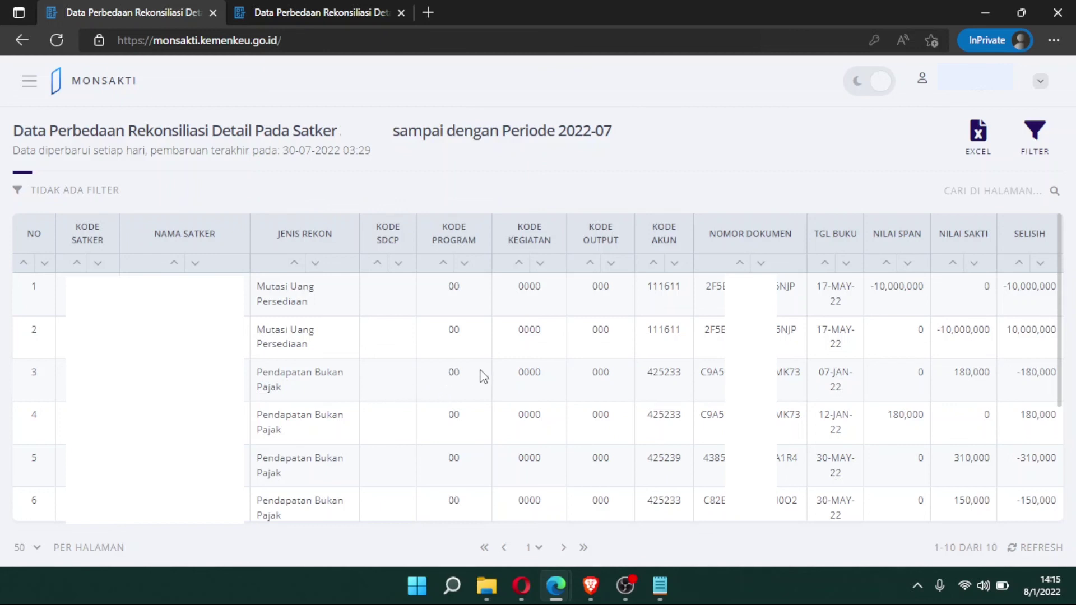
- Compare the program-through-account codes of rows 3 and 4 in the difference table
{"action": "left_click_drag", "start_coordinate": [444, 374], "coordinate": [676, 376]}
{"action": "left_click_drag", "start_coordinate": [442, 427], "coordinate": [664, 423]}
{"action": "left_click", "coordinate": [795, 429]}
- Paste row 3's and row 4's document numbers onto separate lines in the Notepad notes
{"action": "double_click", "coordinate": [788, 372]}
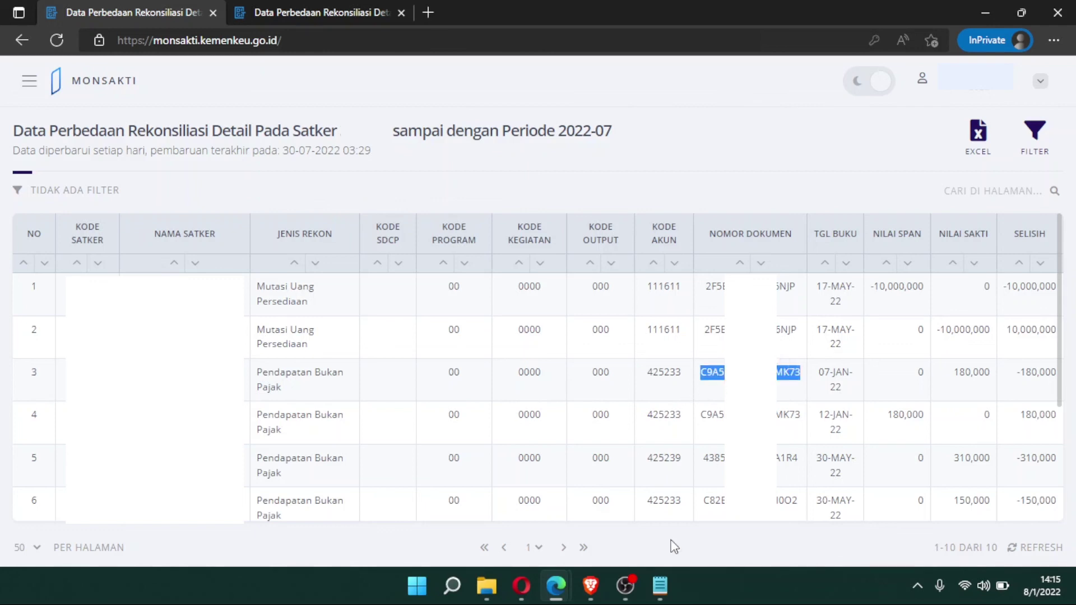
{"action": "left_click", "coordinate": [651, 600]}
{"action": "key", "text": "ctrl+a"}
{"action": "type", "text": "C9A5955DEMC8MK73"}
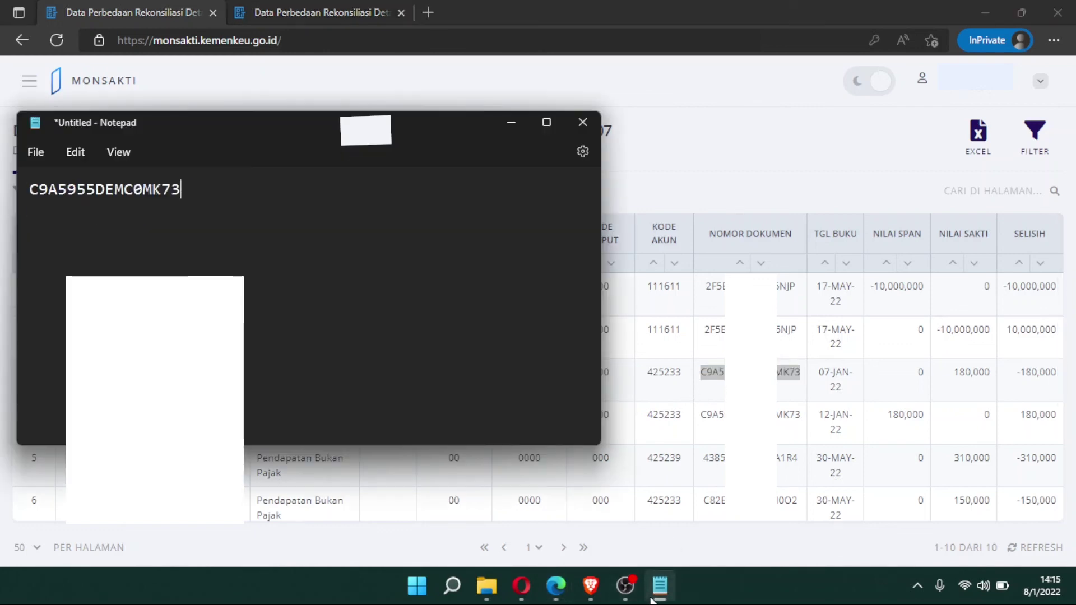
{"action": "double_click", "coordinate": [788, 415]}
{"action": "key", "text": "ctrl+c"}
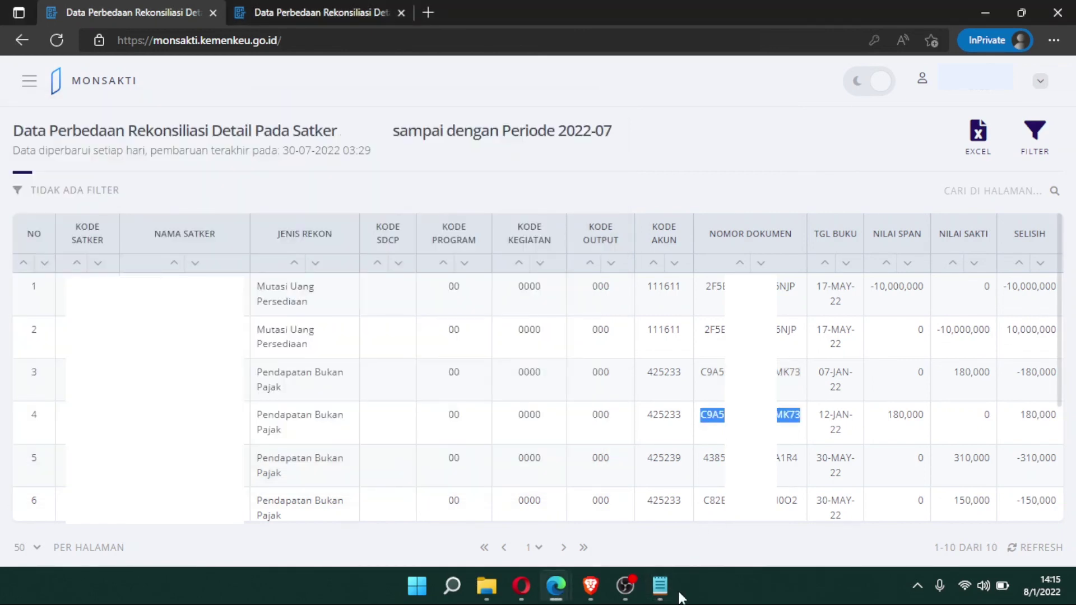
{"action": "left_click", "coordinate": [660, 586]}
{"action": "key", "text": "Return"}
{"action": "key", "text": "ctrl+v"}
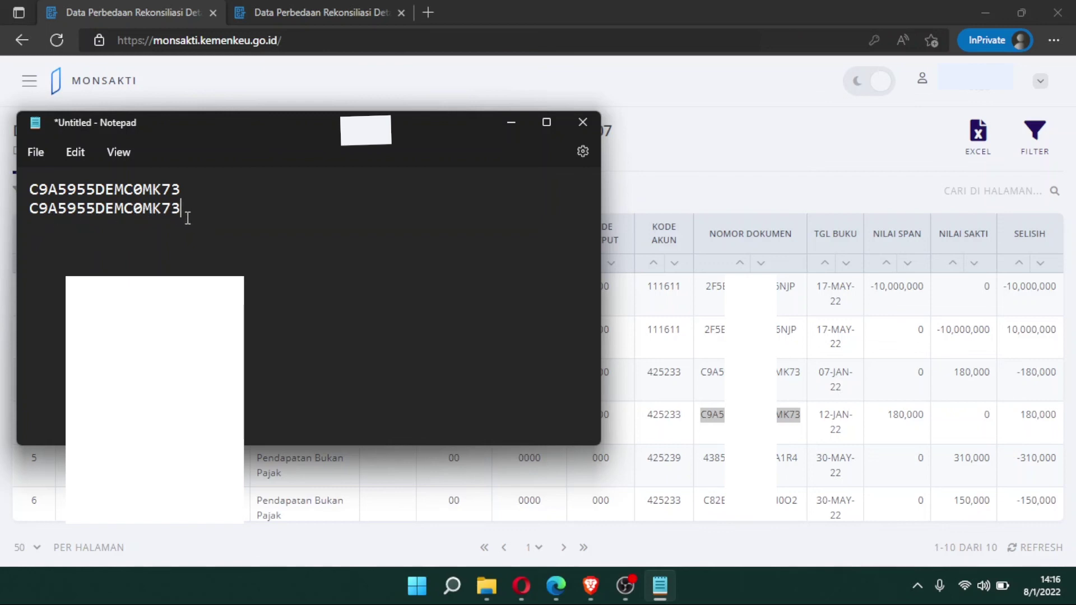
- Compare the book dates of rows 3 and 4 in the difference table
{"action": "left_click", "coordinate": [781, 393]}
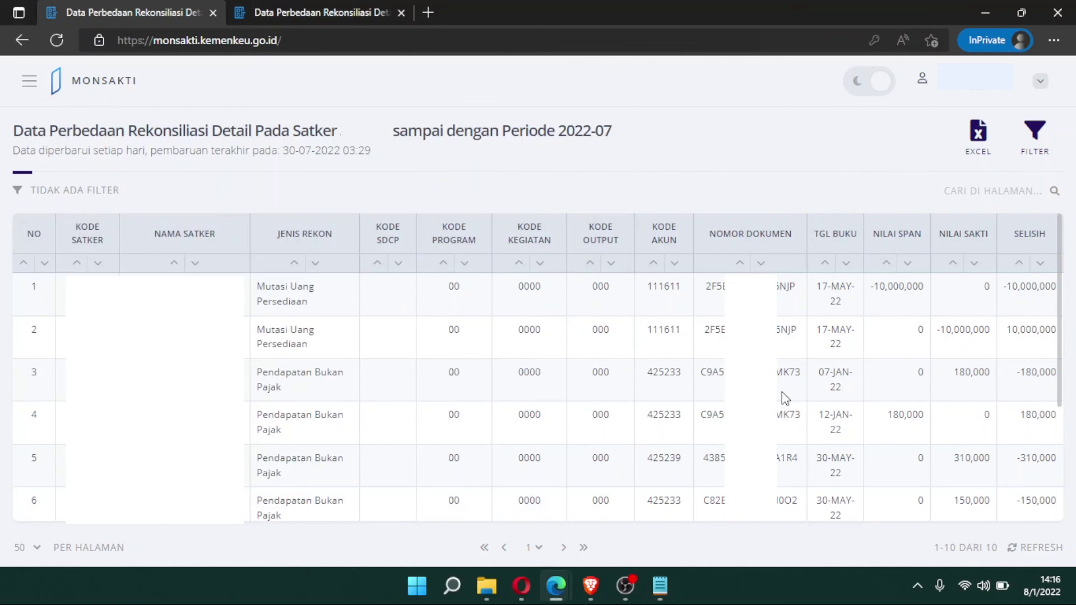
{"action": "left_click_drag", "start_coordinate": [823, 372], "coordinate": [840, 366]}
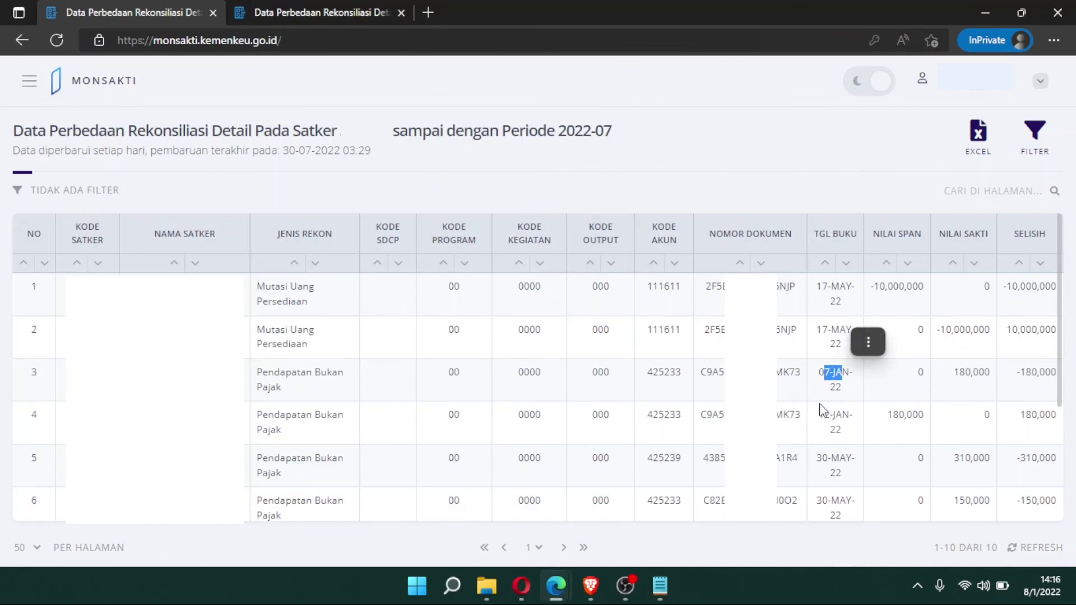
{"action": "left_click_drag", "start_coordinate": [822, 418], "coordinate": [830, 416]}
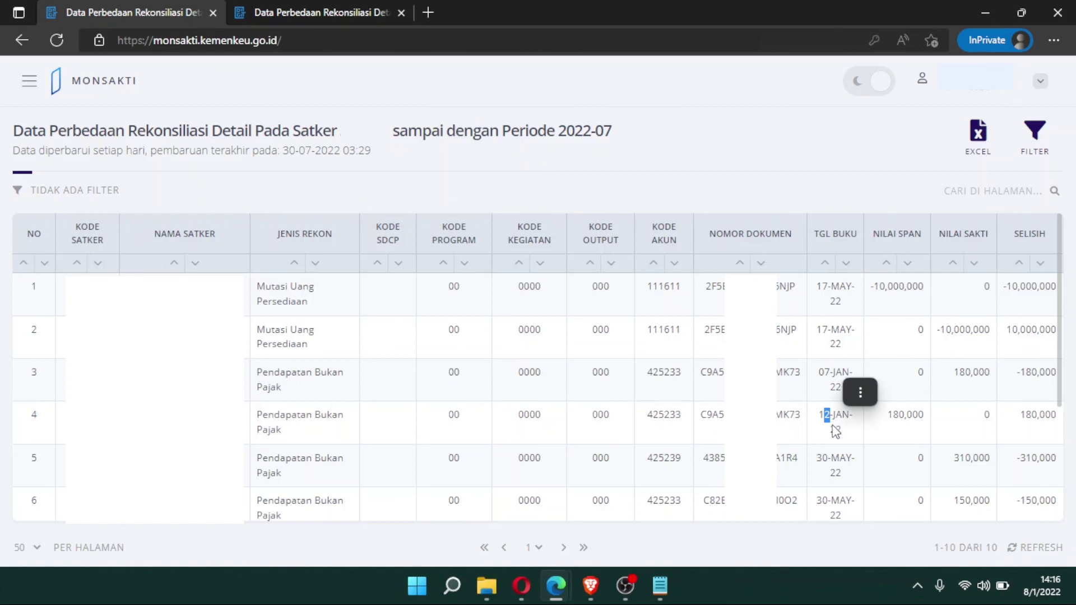
{"action": "left_click", "coordinate": [834, 424]}
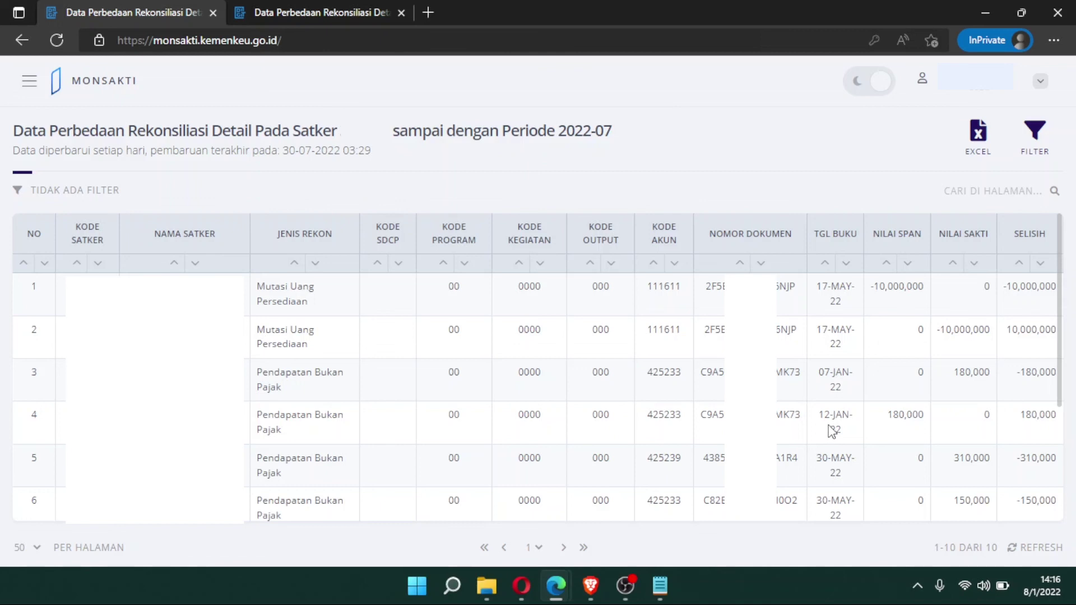
{"action": "left_click_drag", "start_coordinate": [819, 417], "coordinate": [830, 421]}
{"action": "left_click_drag", "start_coordinate": [823, 372], "coordinate": [842, 371]}
{"action": "left_click", "coordinate": [833, 421]}
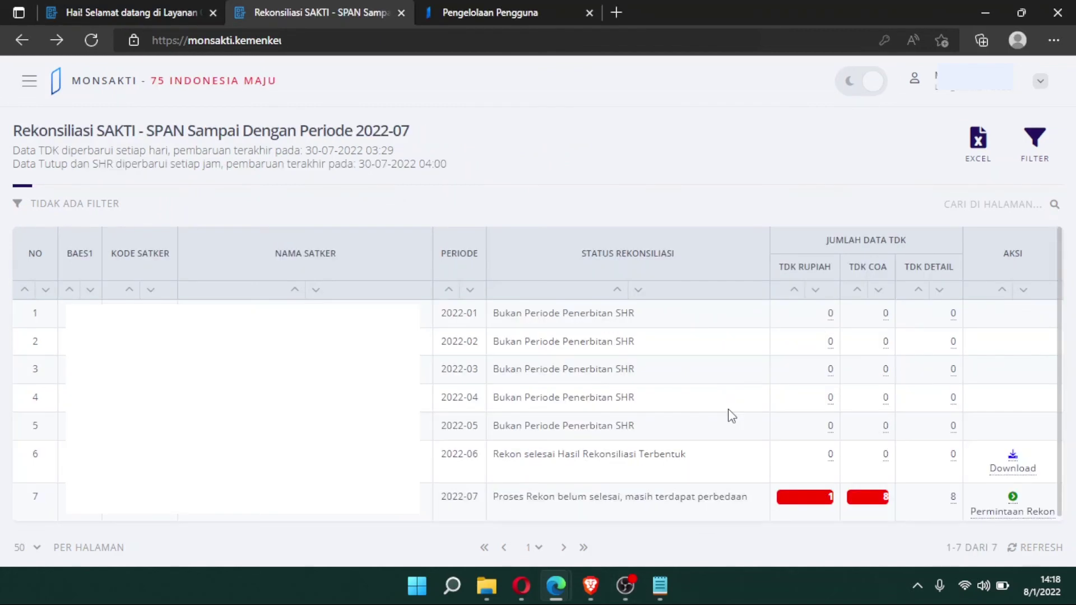
- Check the Belanja Rupiah difference for 2022-07, then open its 8 detail differences
{"action": "left_click", "coordinate": [829, 499]}
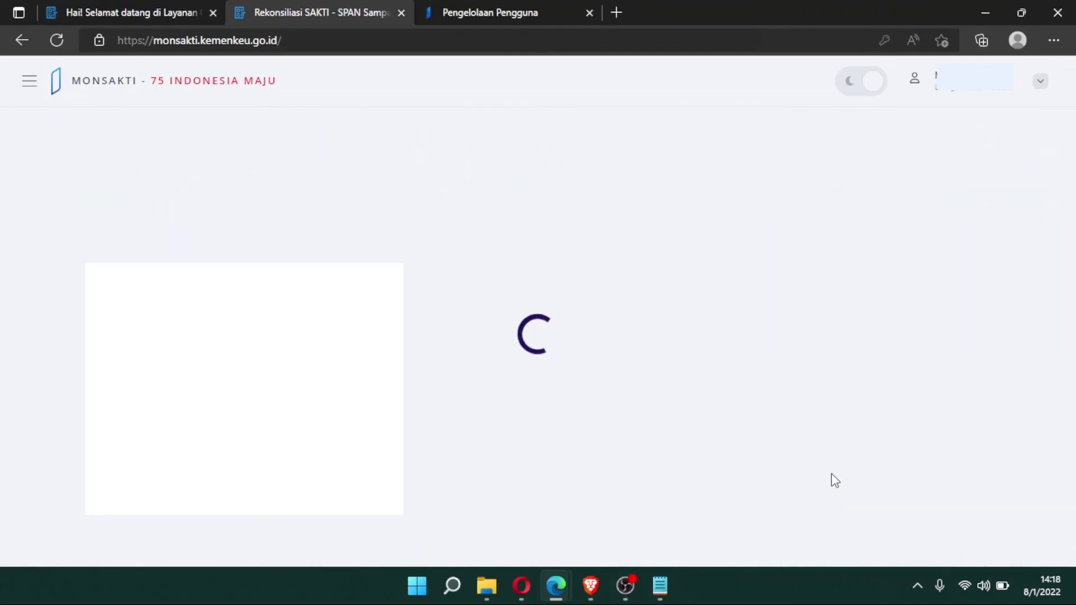
{"action": "double_click", "coordinate": [486, 305]}
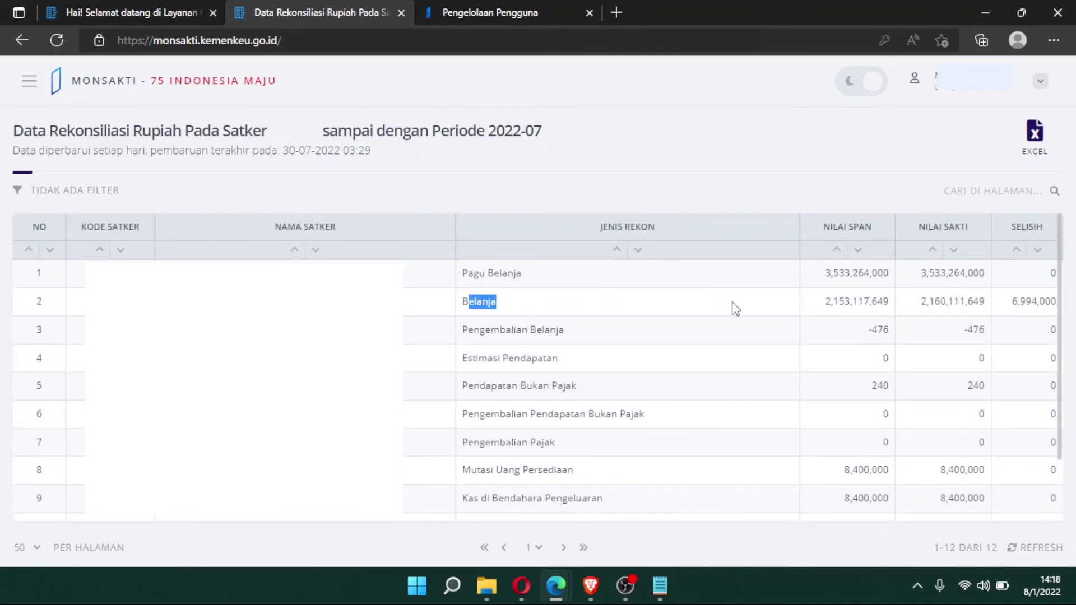
{"action": "left_click", "coordinate": [844, 308]}
{"action": "left_click", "coordinate": [14, 41]}
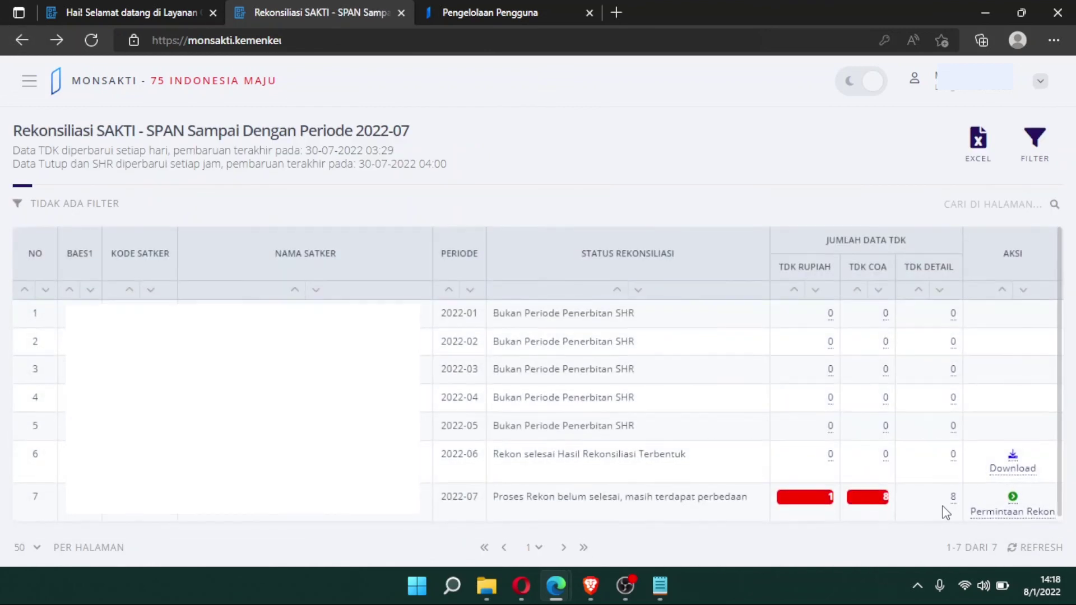
{"action": "left_click", "coordinate": [951, 500]}
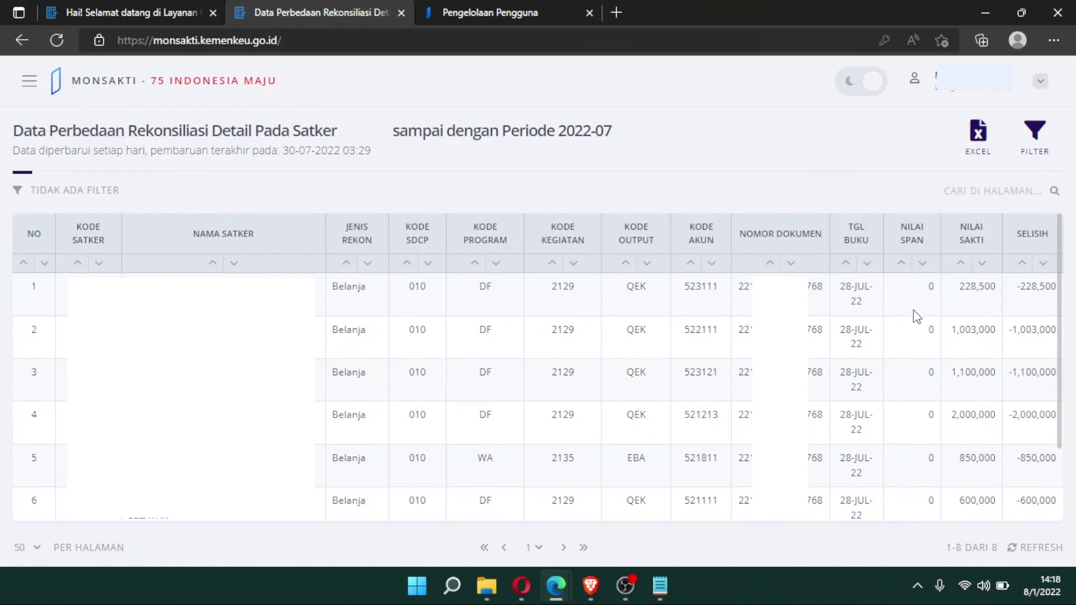
- Check row 1's 228,500 Nilai Sakti amount and document number, then go back to the summary
{"action": "left_click", "coordinate": [954, 300]}
{"action": "left_click_drag", "start_coordinate": [960, 293], "coordinate": [1001, 300]}
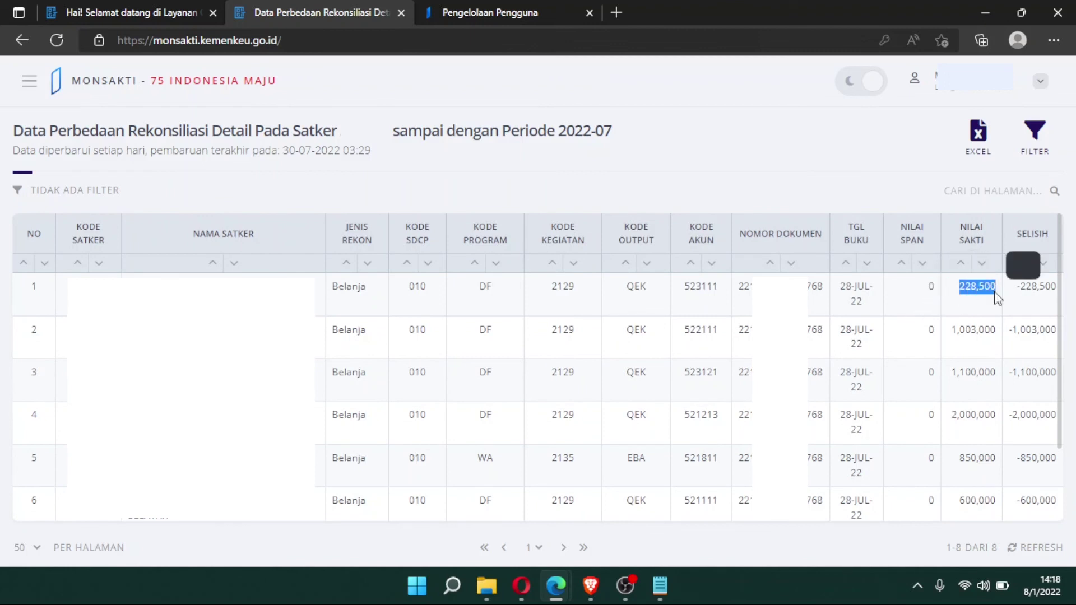
{"action": "left_click", "coordinate": [965, 312]}
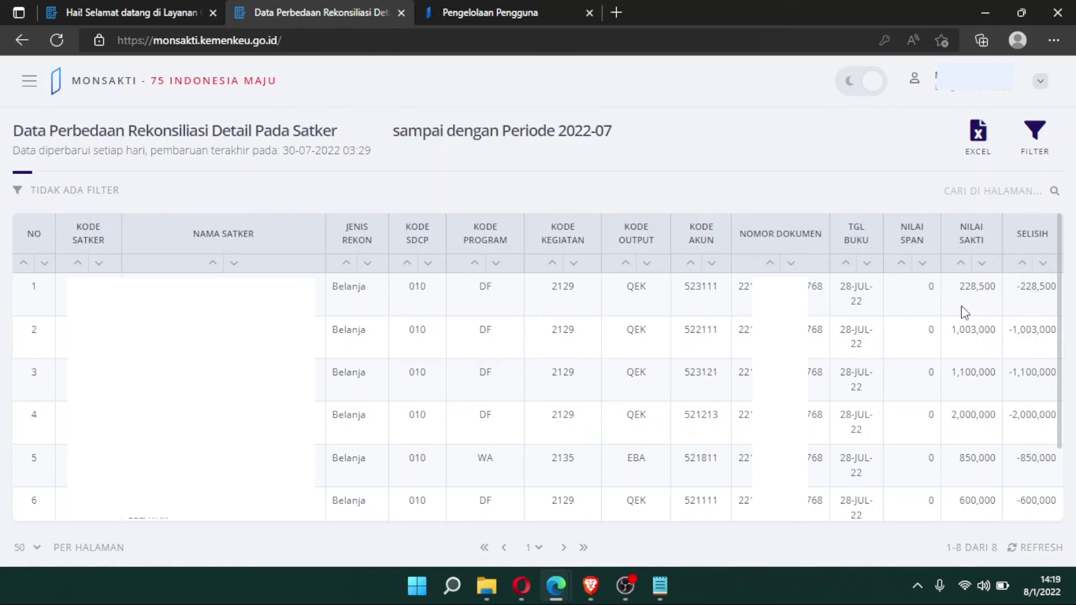
{"action": "left_click_drag", "start_coordinate": [738, 287], "coordinate": [823, 287]}
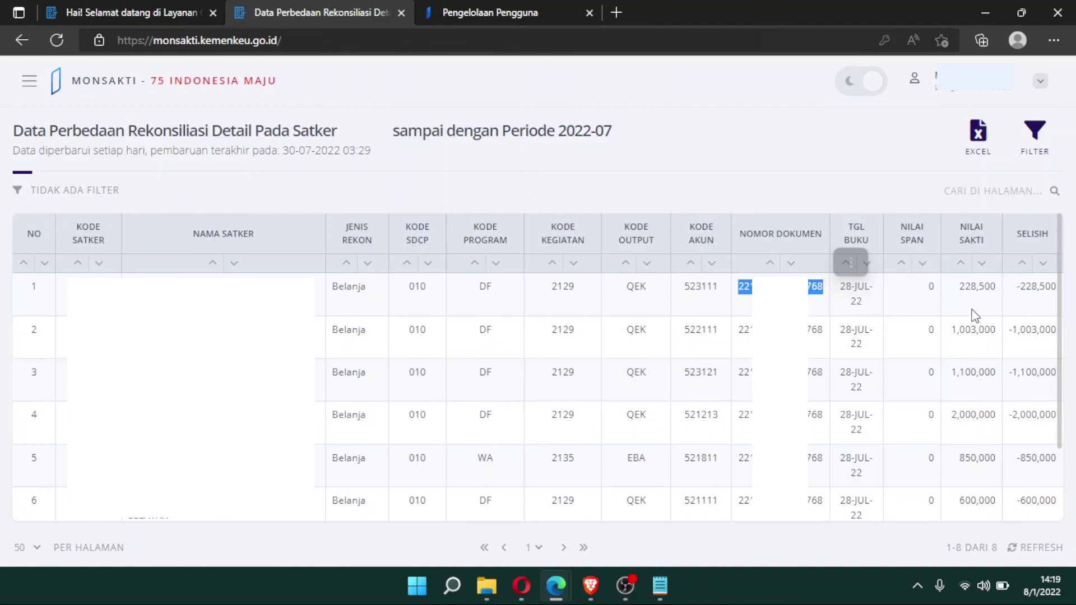
{"action": "key", "text": "alt+Left"}
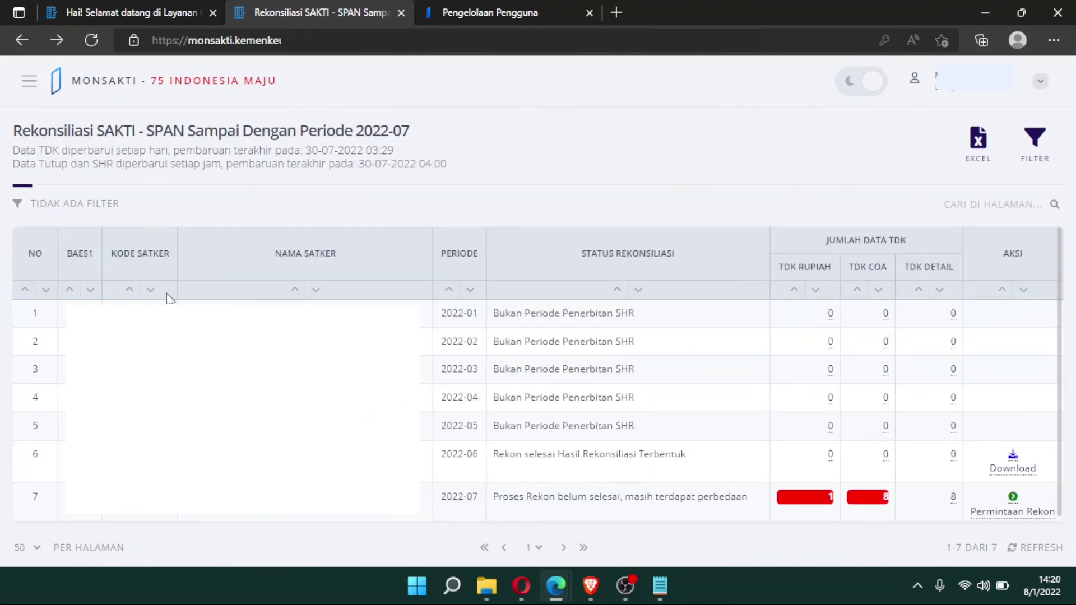